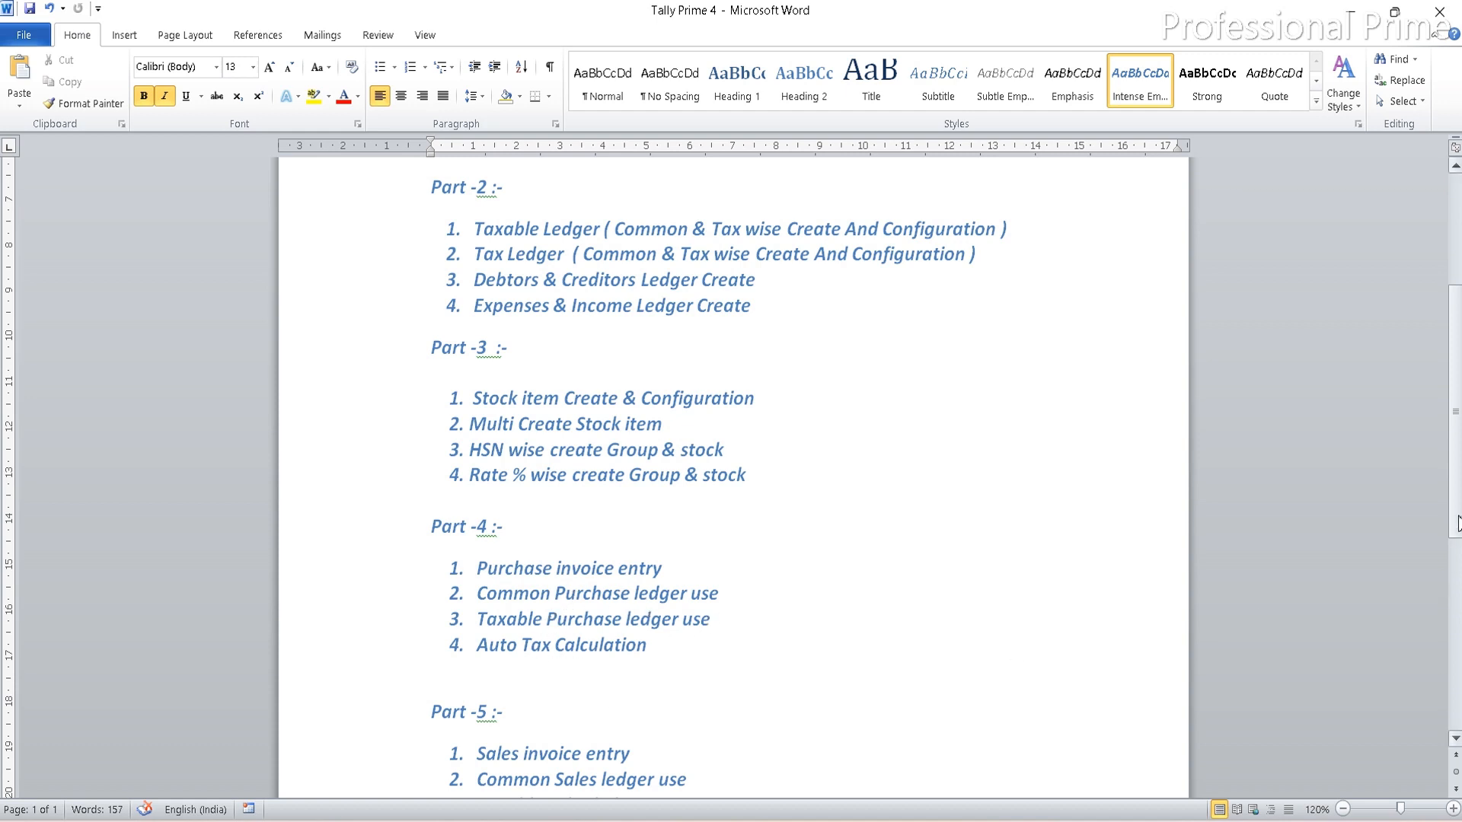
# Skim the course outline through Part 5, switch to TallyPrime, and return to the Gateway of Tally
pyautogui.moveTo(1457, 504); pyautogui.dragTo(1456, 592)
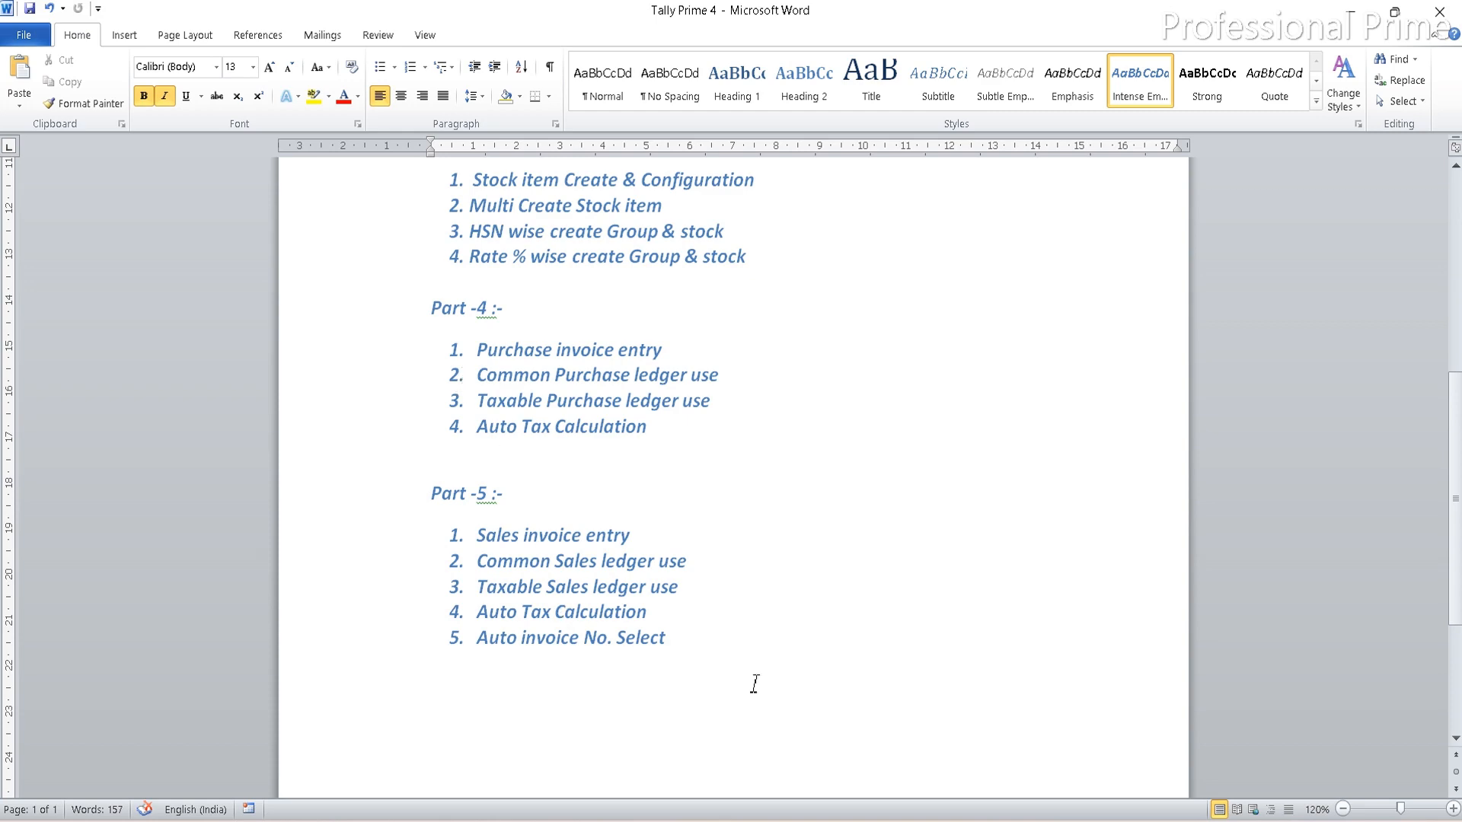
pyautogui.click(964, 818)
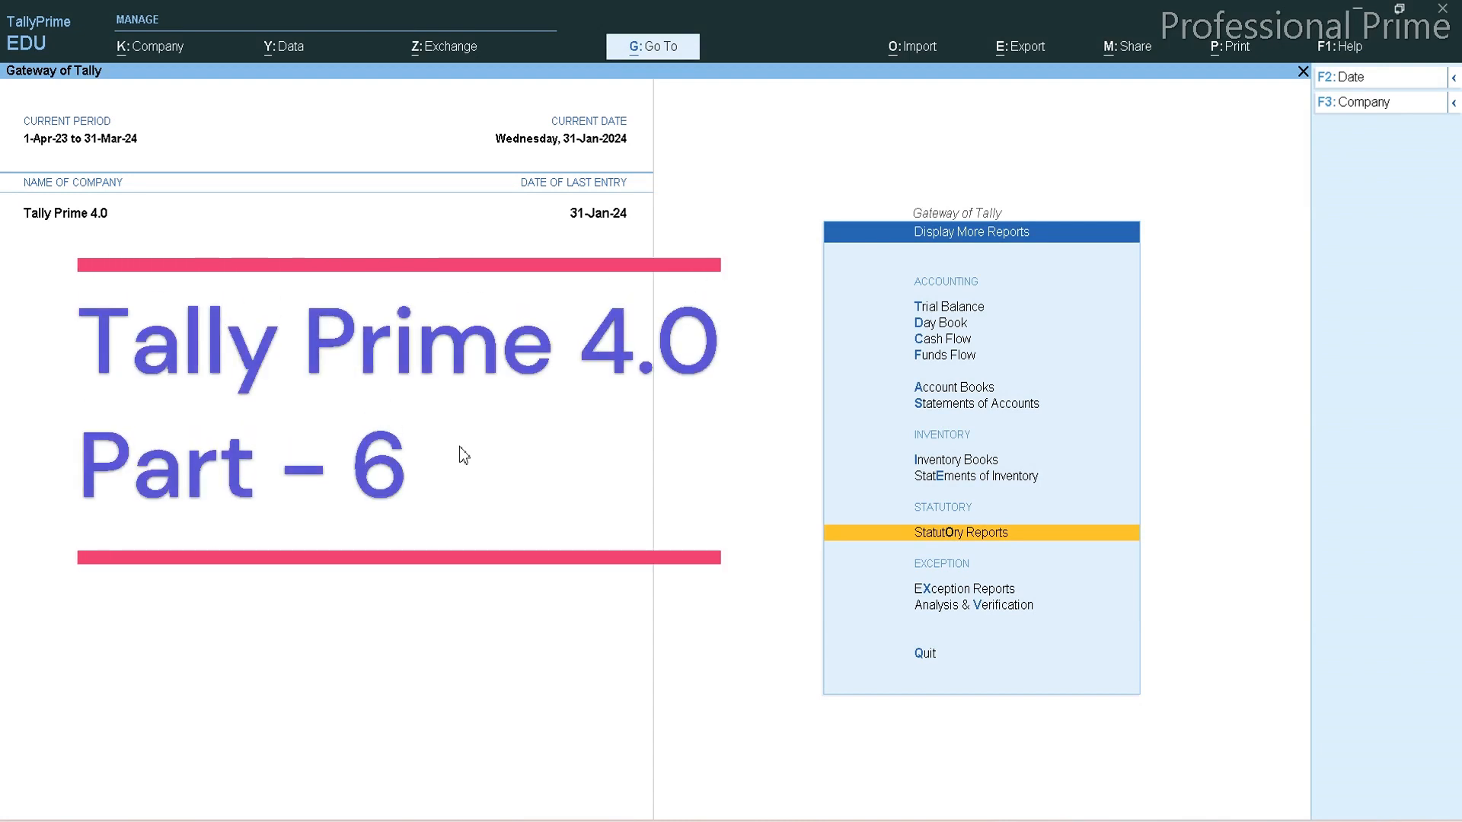
pyautogui.press('Escape')
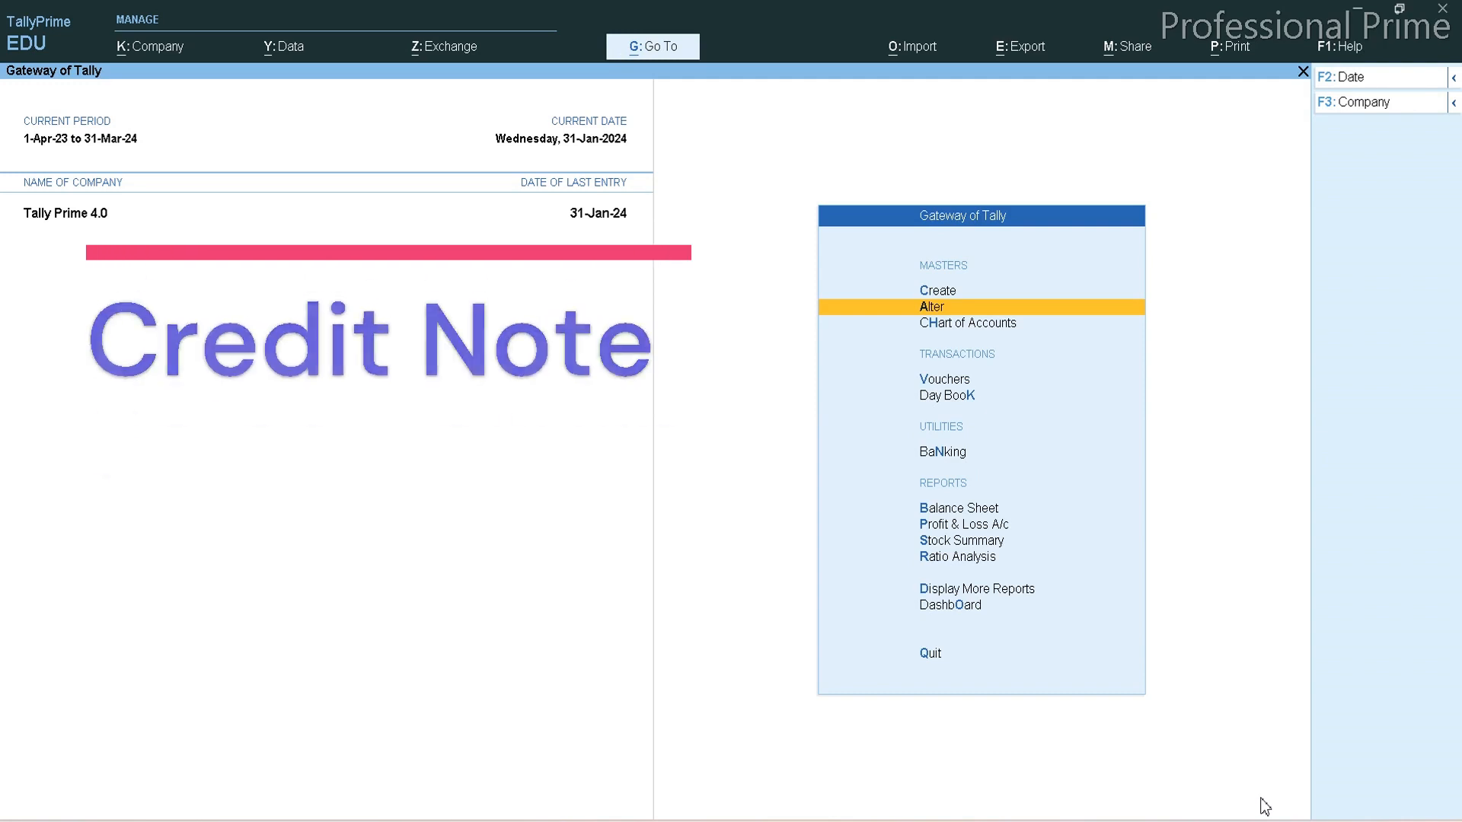
# Open the list of voucher types for master alteration
pyautogui.click(946, 309)
pyautogui.press('Down')
pyautogui.press('Down')
pyautogui.press('Down')
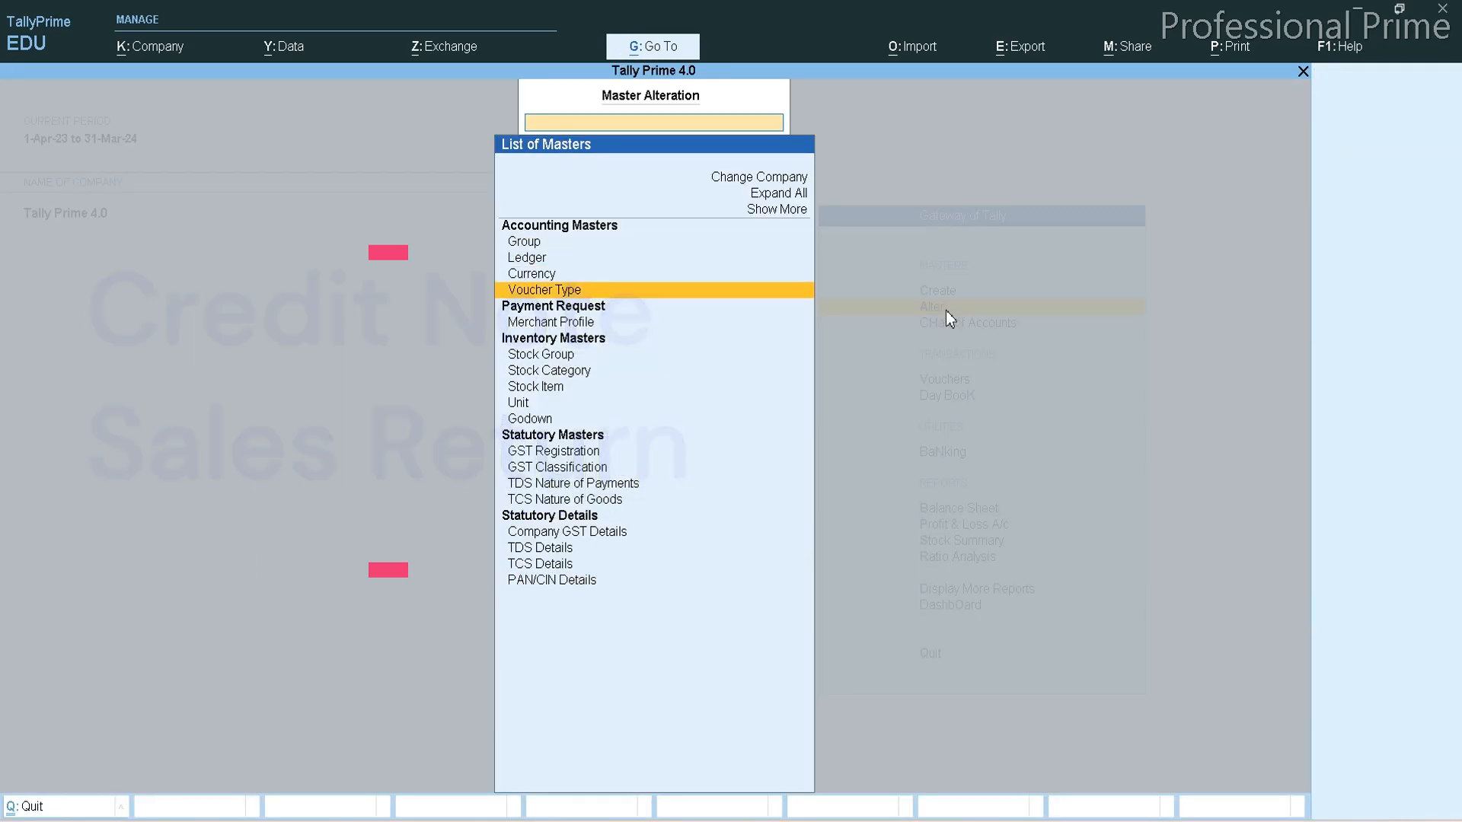
pyautogui.press('Return')
pyautogui.press('Down')
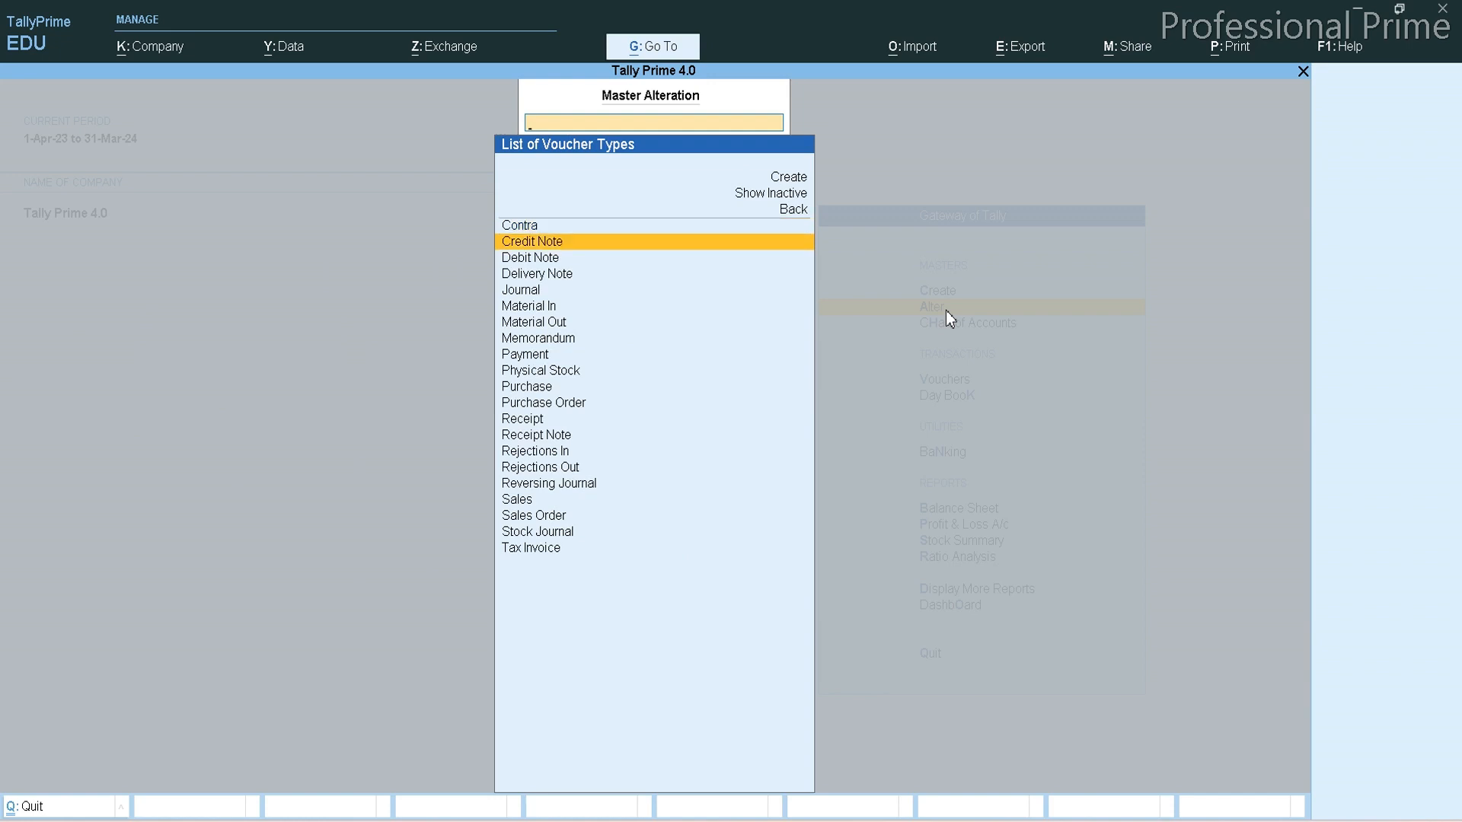
# Start creating a new voucher type and name it Sales Return
pyautogui.press('Down')
pyautogui.press('Up')
pyautogui.press('Up')
pyautogui.press('Up')
pyautogui.press('Up')
pyautogui.press('Up')
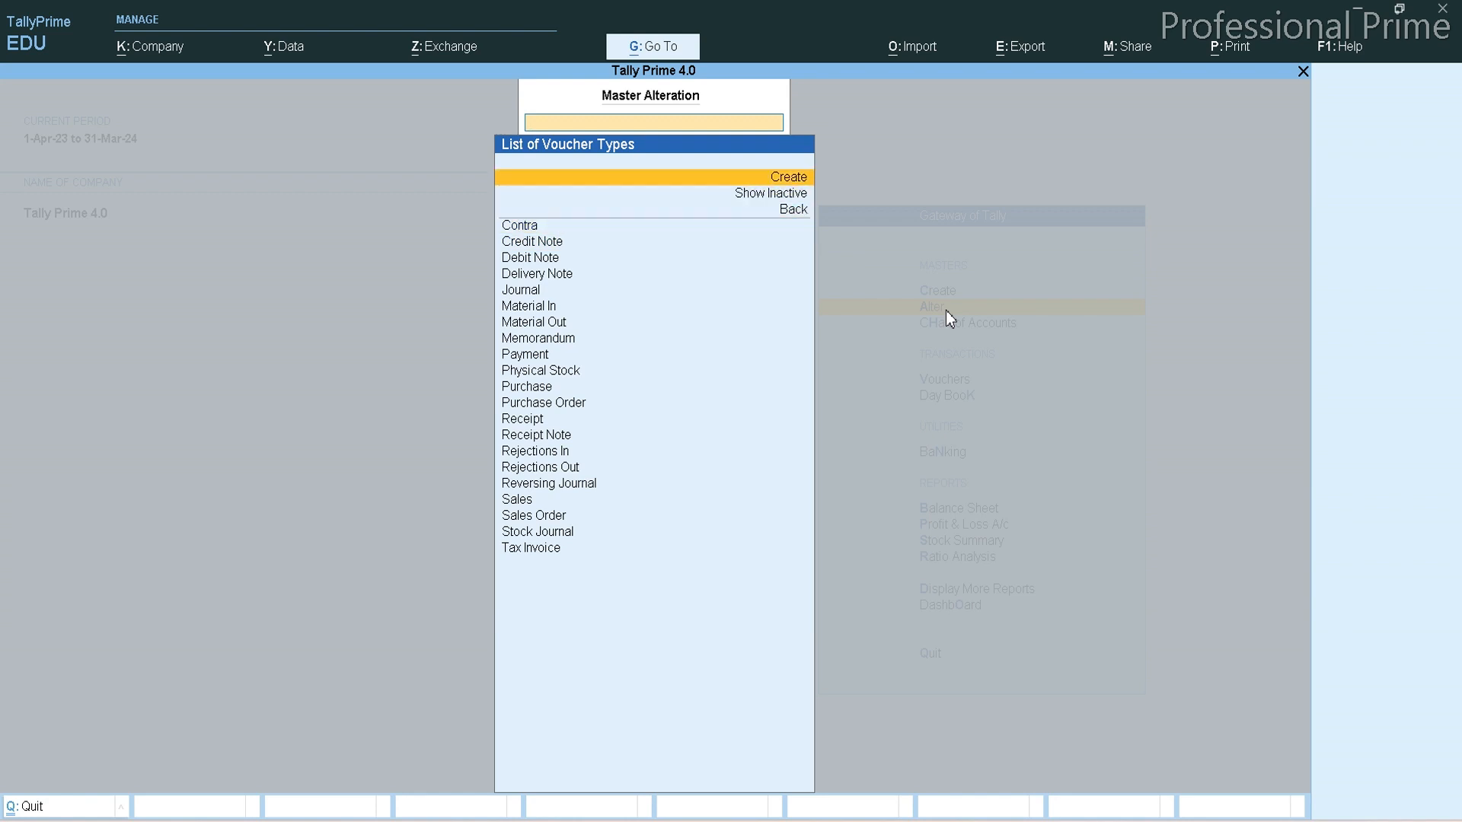
pyautogui.press('Return')
pyautogui.write('S')
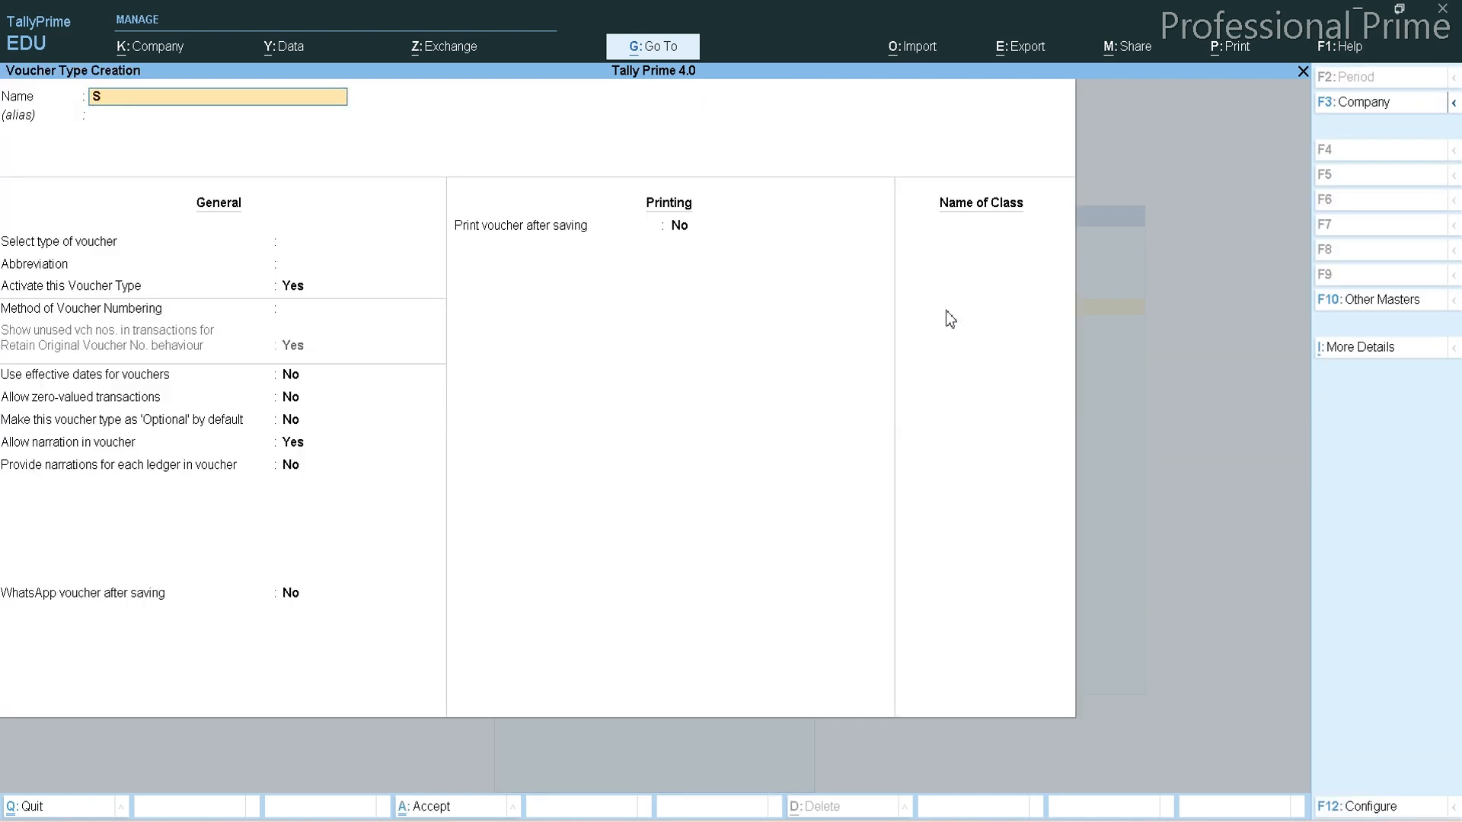
pyautogui.write('ales')
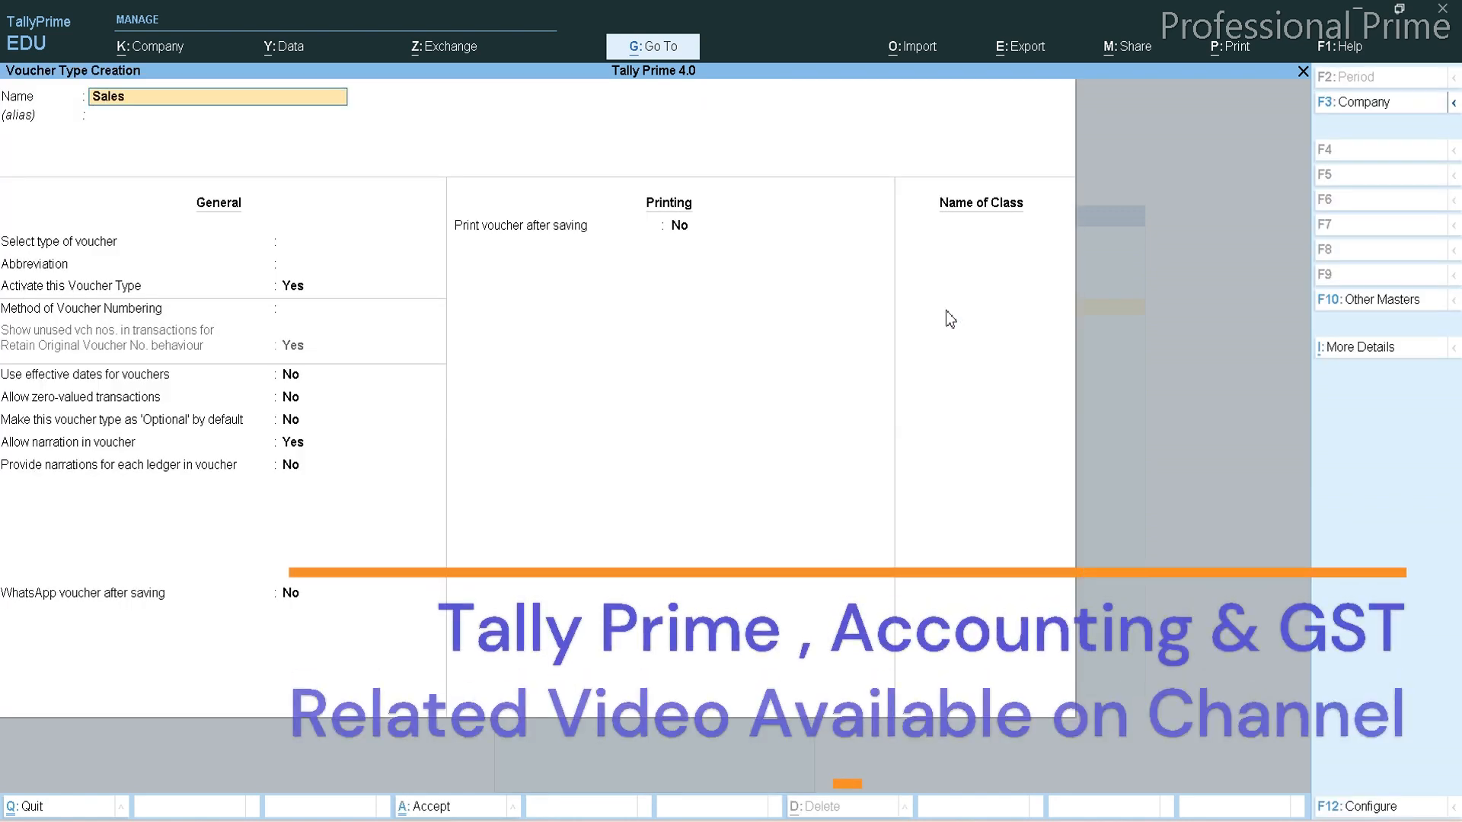
pyautogui.write(' Return')
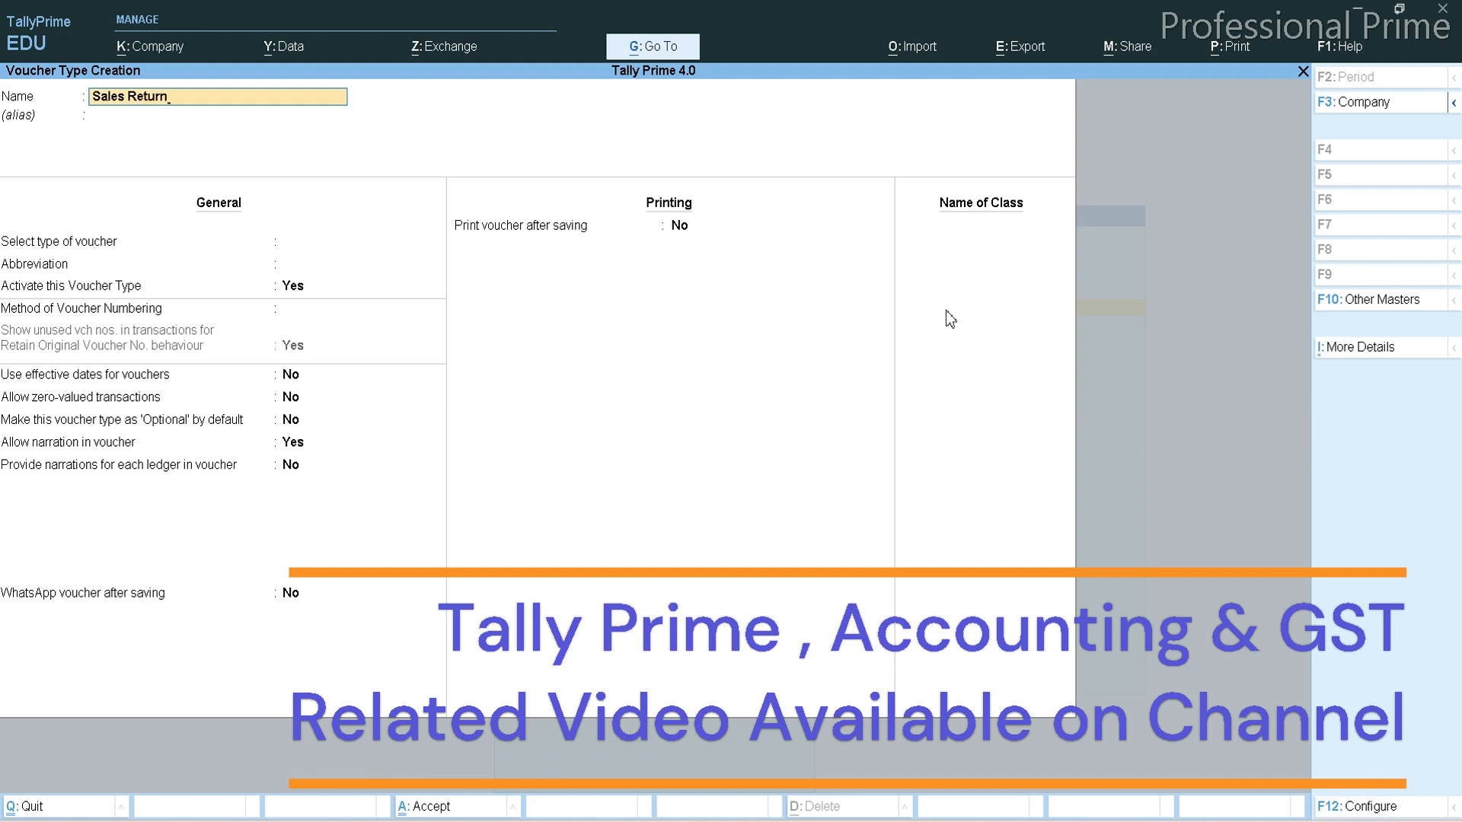
pyautogui.press('Return')
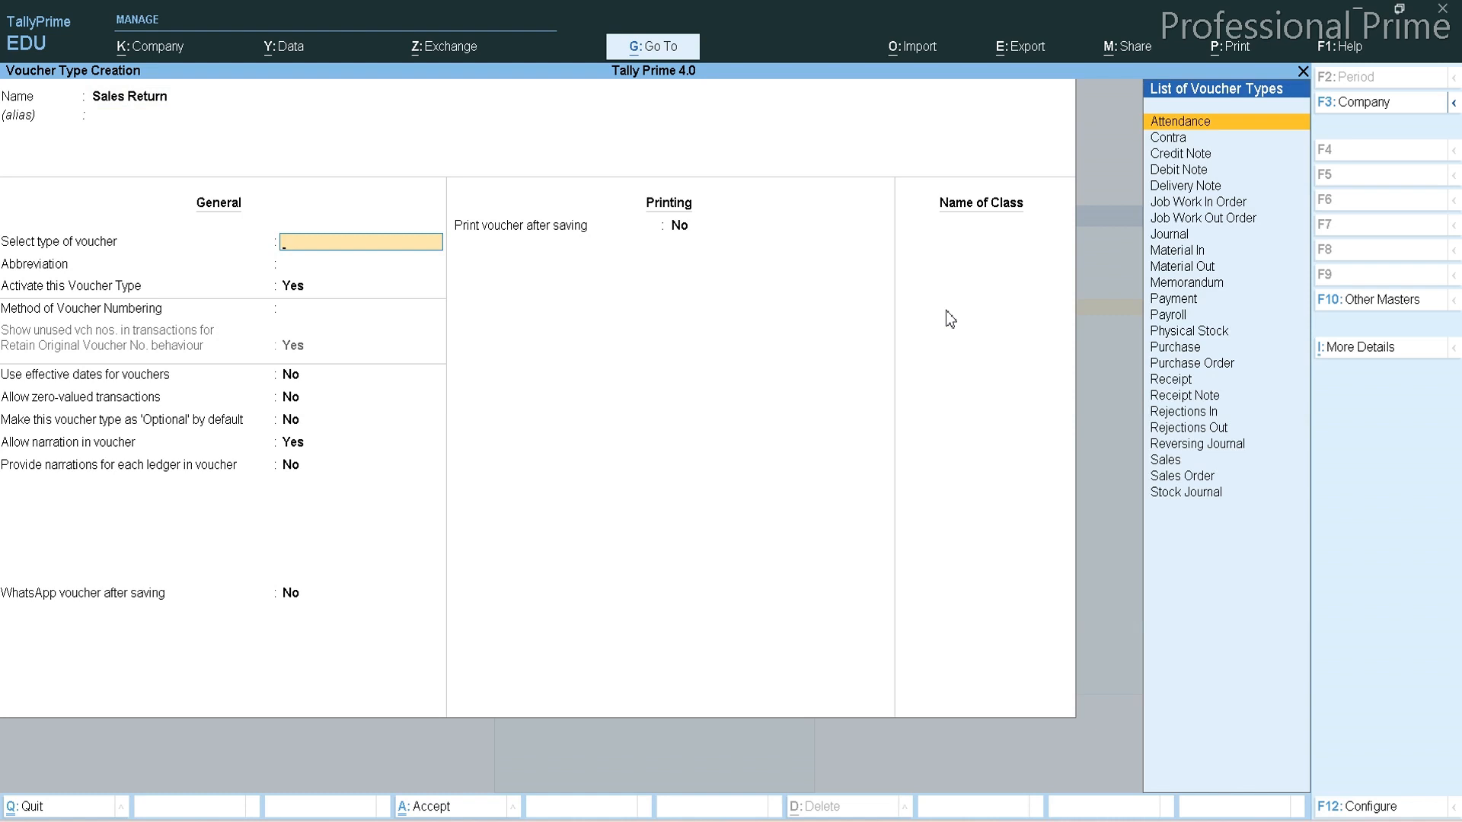
# Base the Sales Return voucher type on Credit Note, with abbreviation C/Note and activation set to Yes
pyautogui.write('Cre')
pyautogui.press('Return')
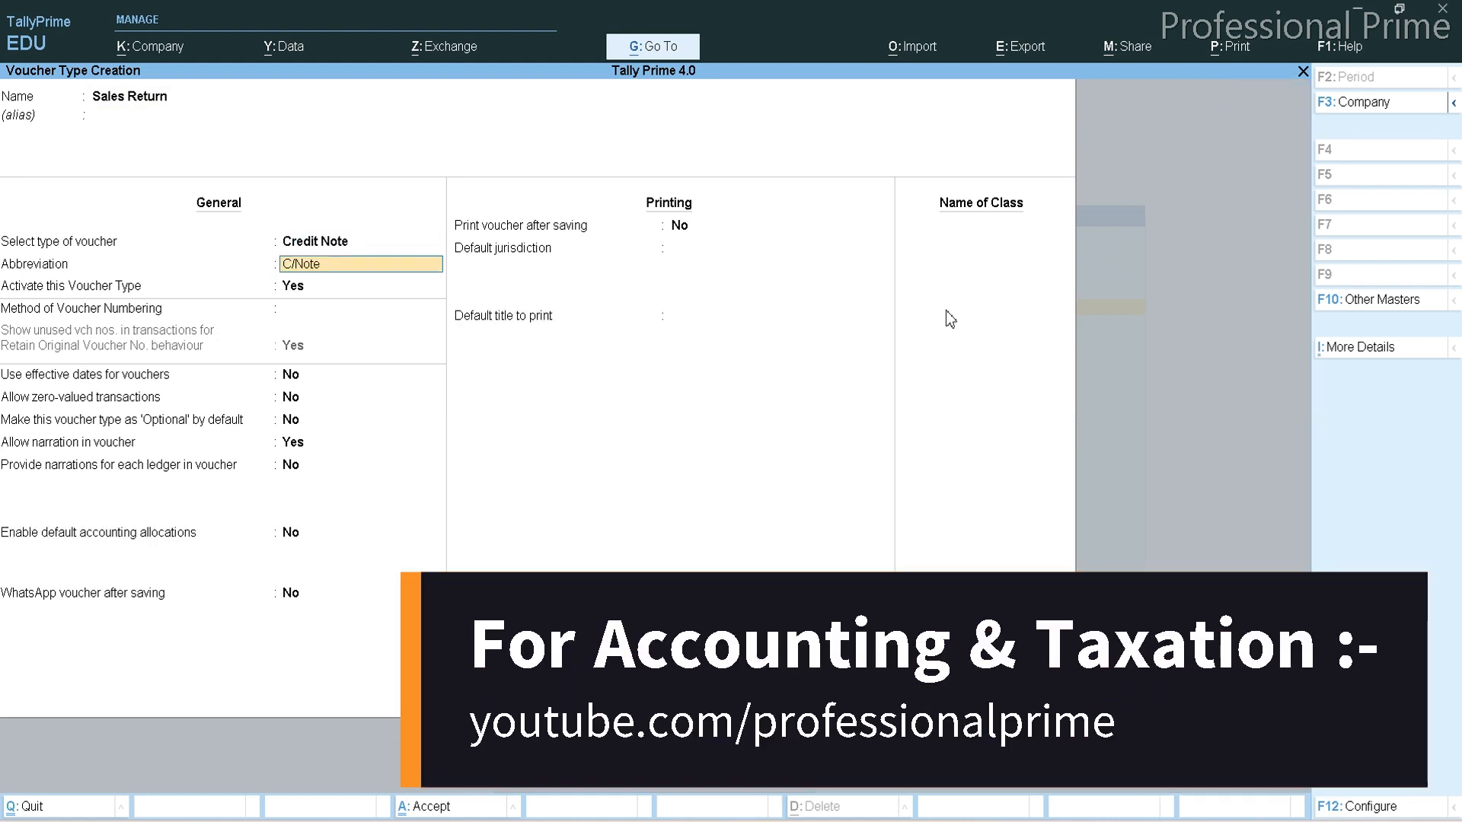
pyautogui.press('Return')
pyautogui.press('Return')
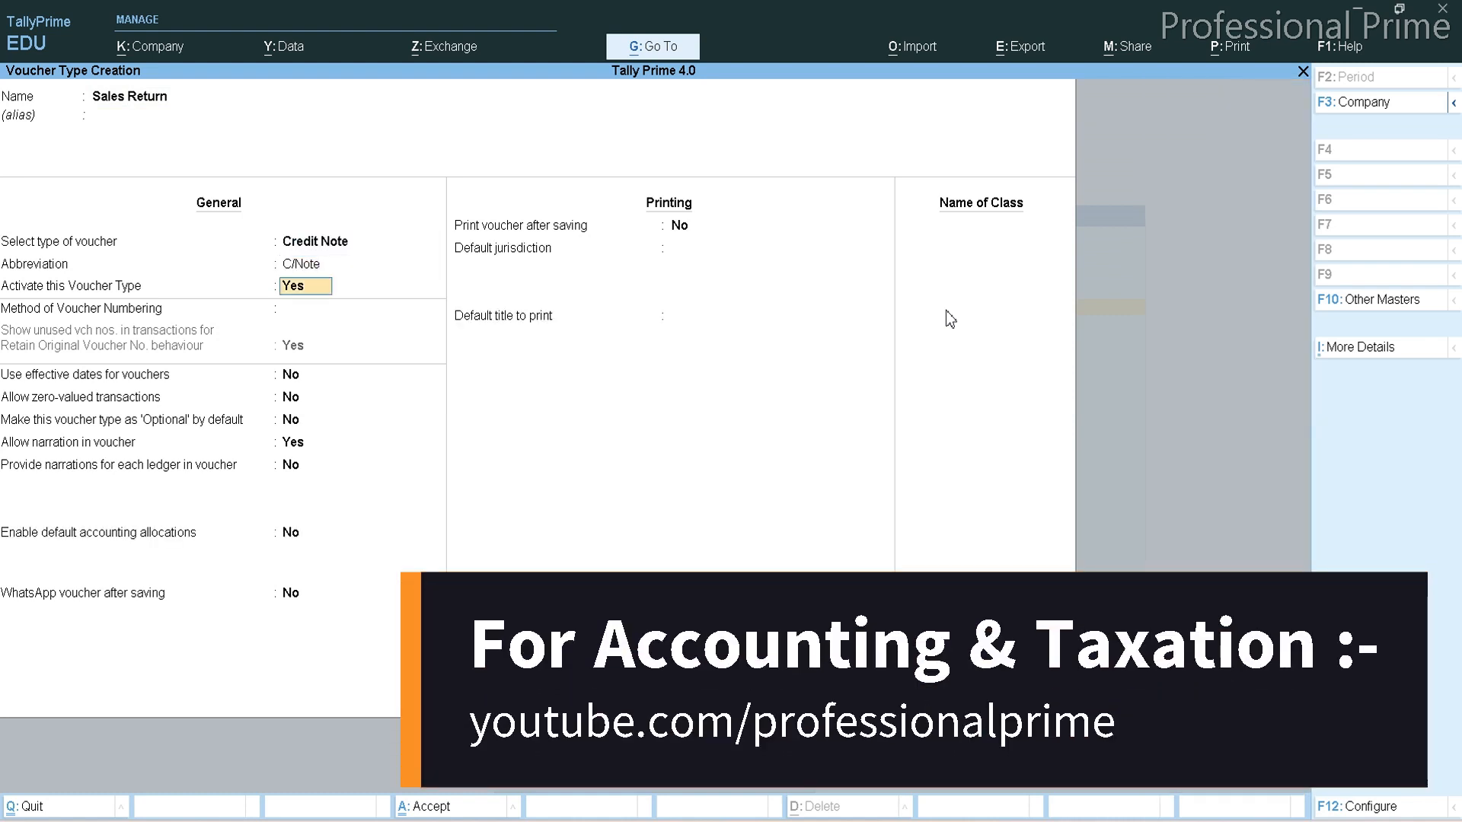
pyautogui.press('BackSpace')
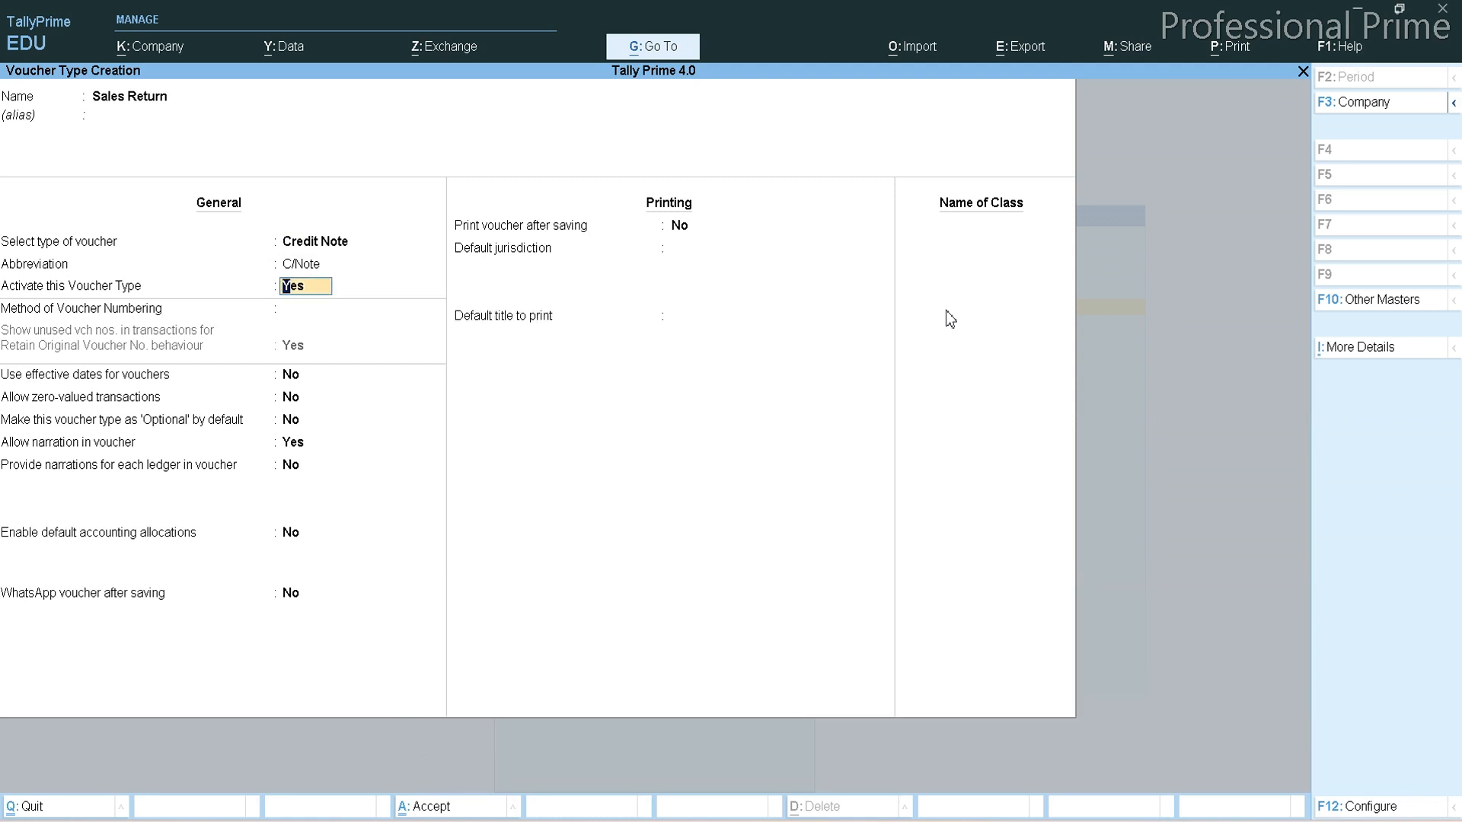
pyautogui.press('Return')
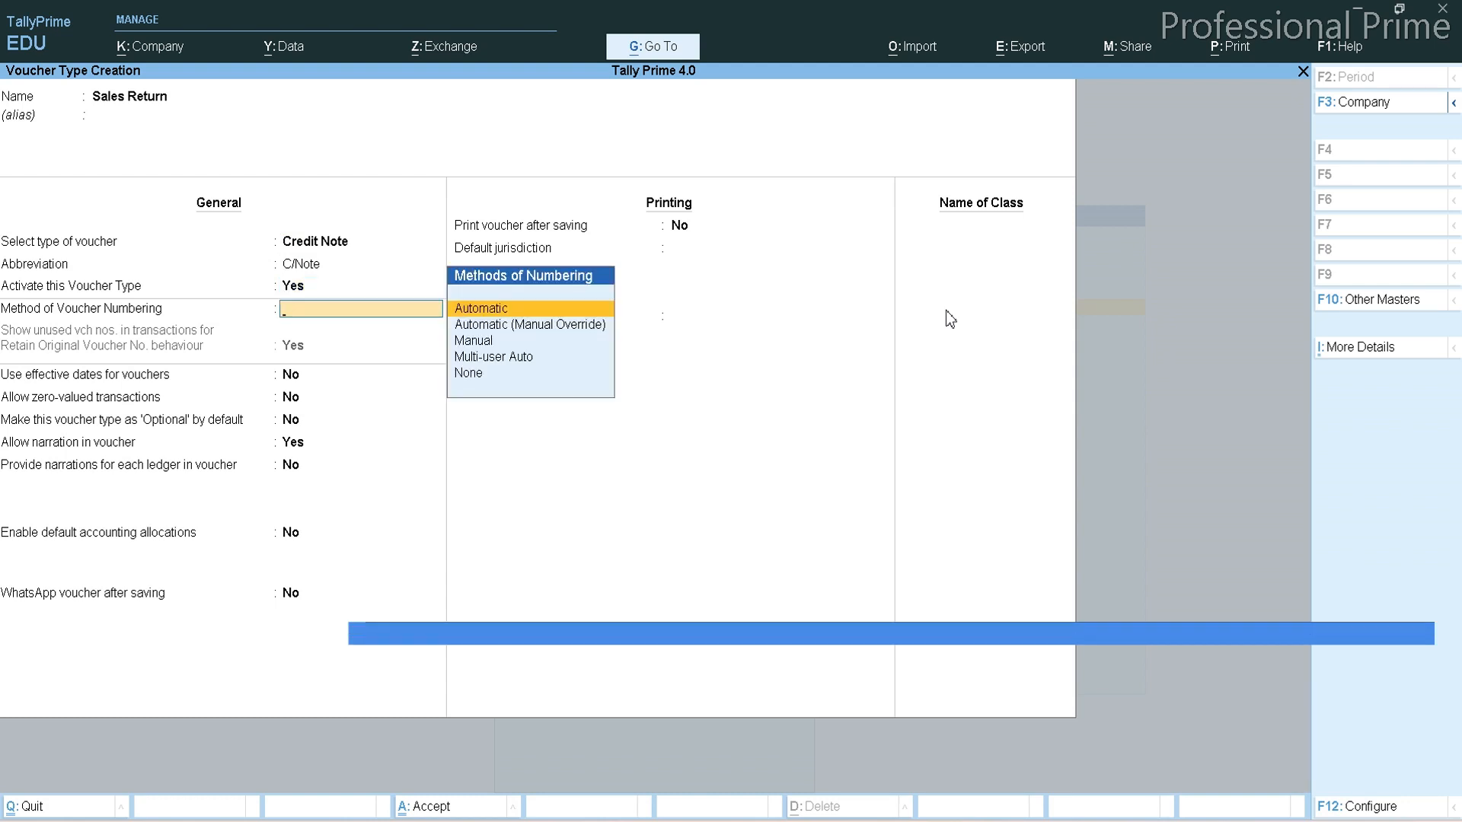
# Choose Automatic voucher numbering with Retain Original Voucher No., and enable additional numbering details
pyautogui.press('Return')
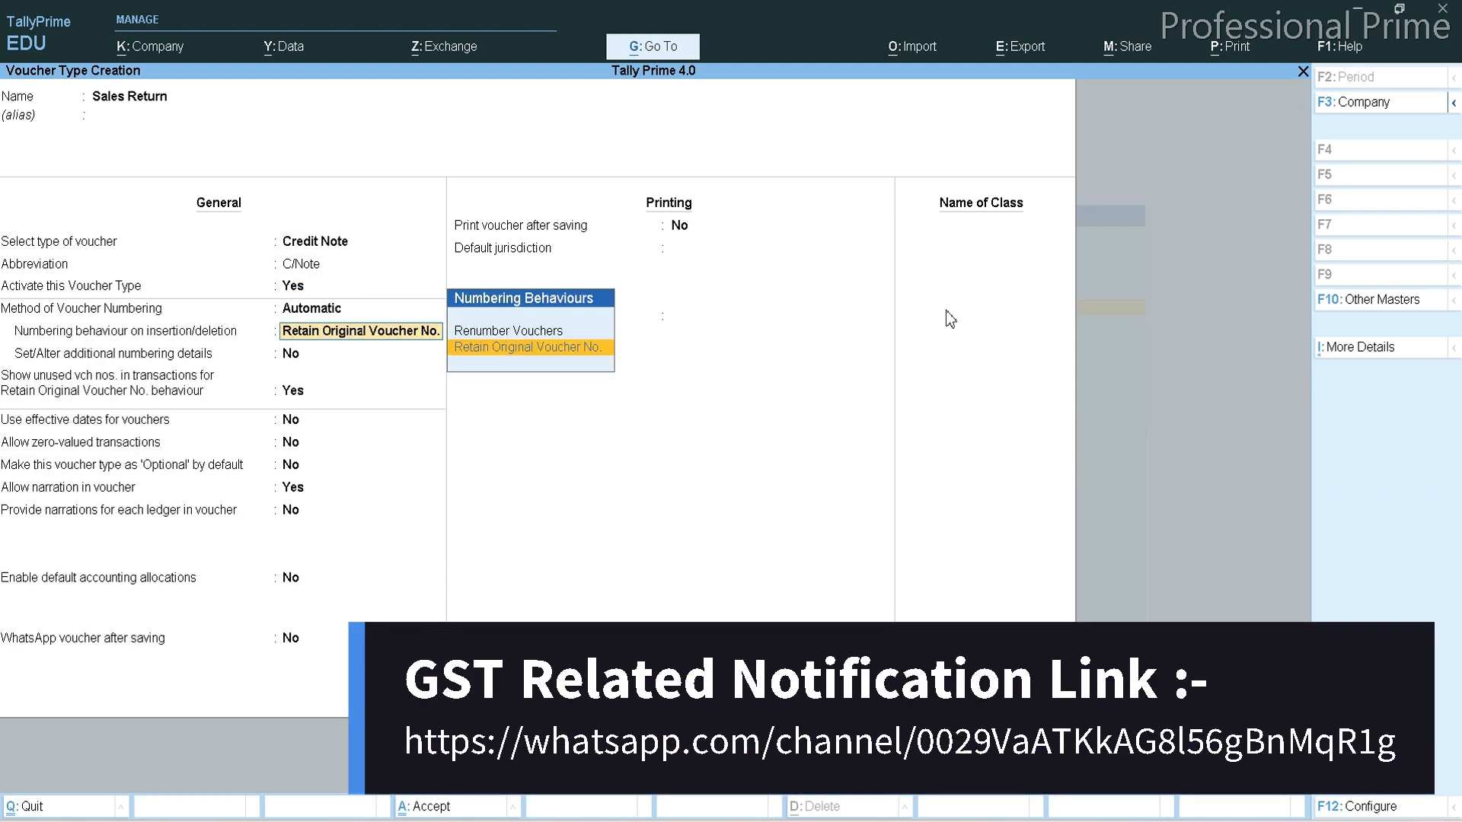
pyautogui.press('Return')
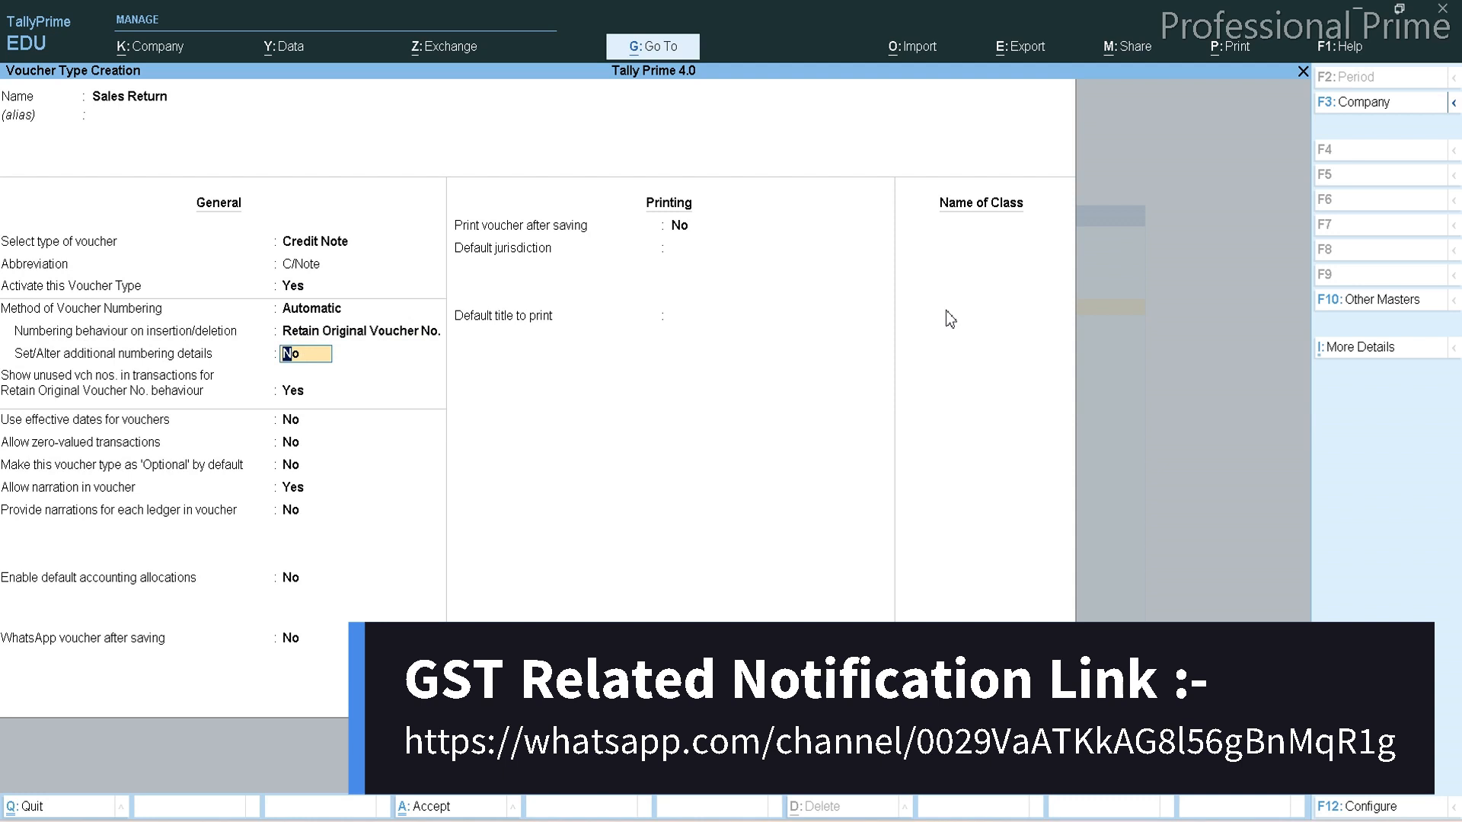
pyautogui.write('y')
pyautogui.press('Return')
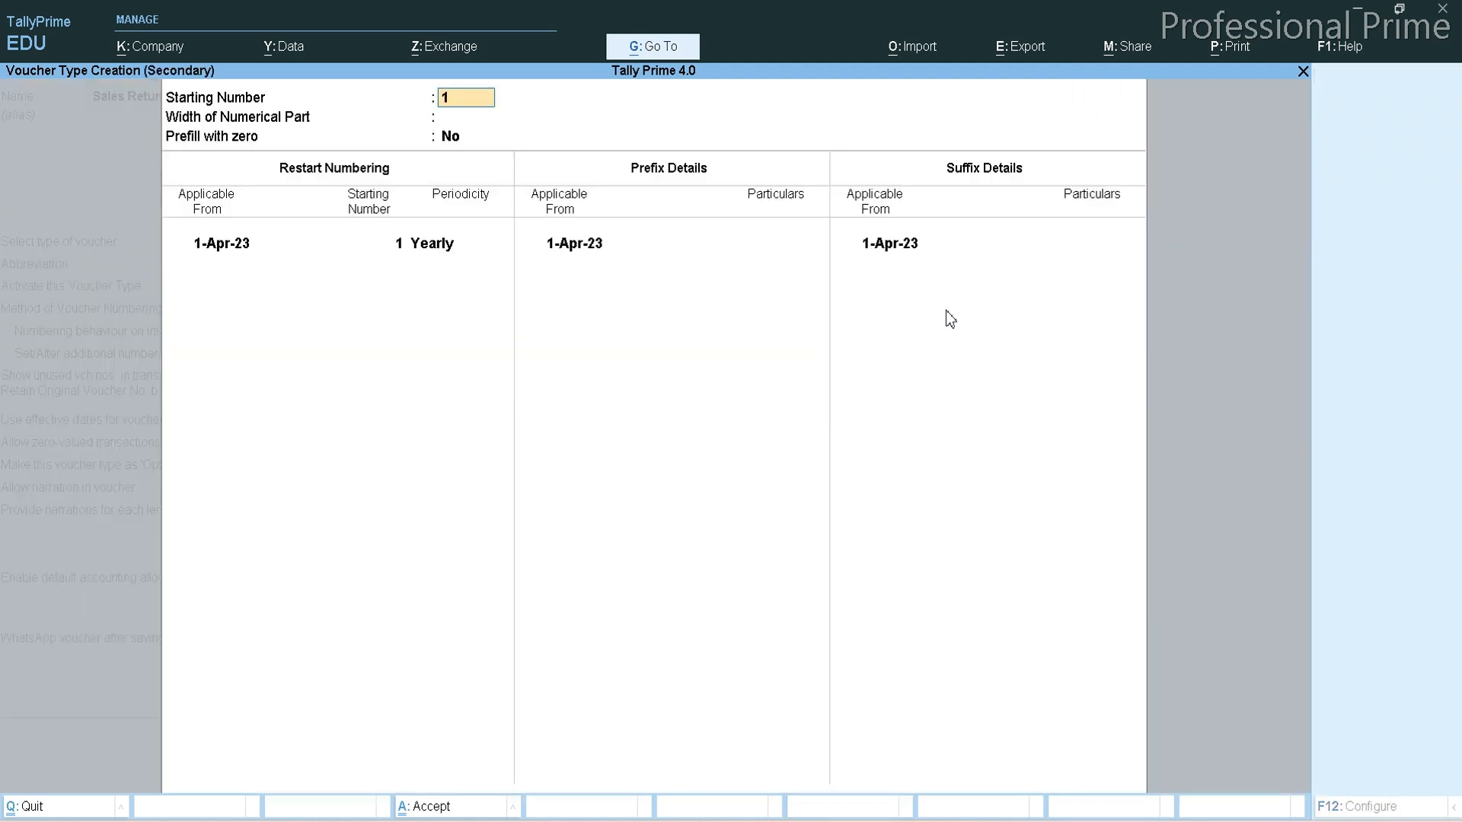
# Set starting number 1, numerical width 2 and no zero prefill, restarting Yearly at 1 from 1-Apr-23
pyautogui.press('Return')
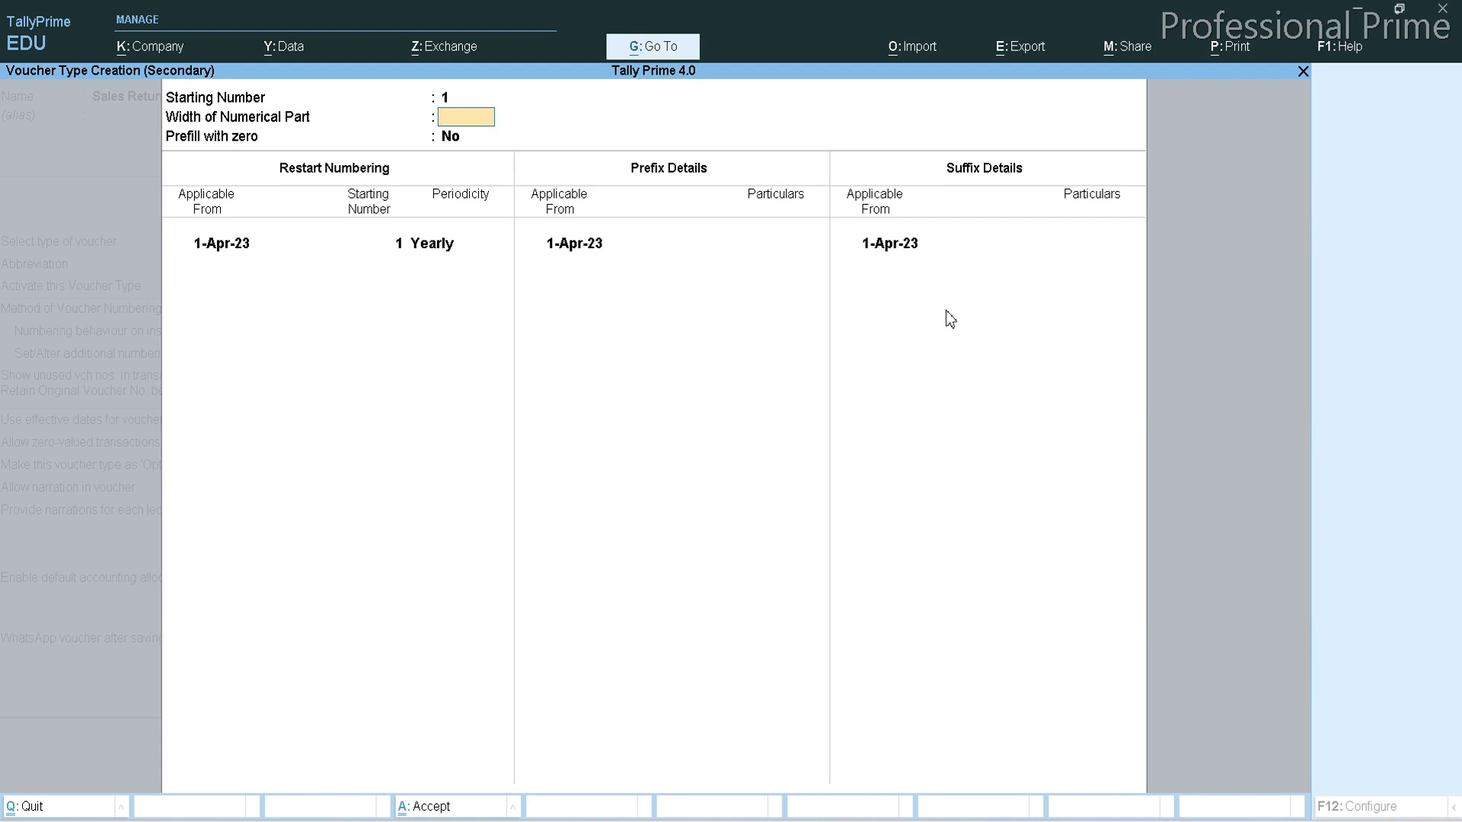
pyautogui.write('2')
pyautogui.press('Return')
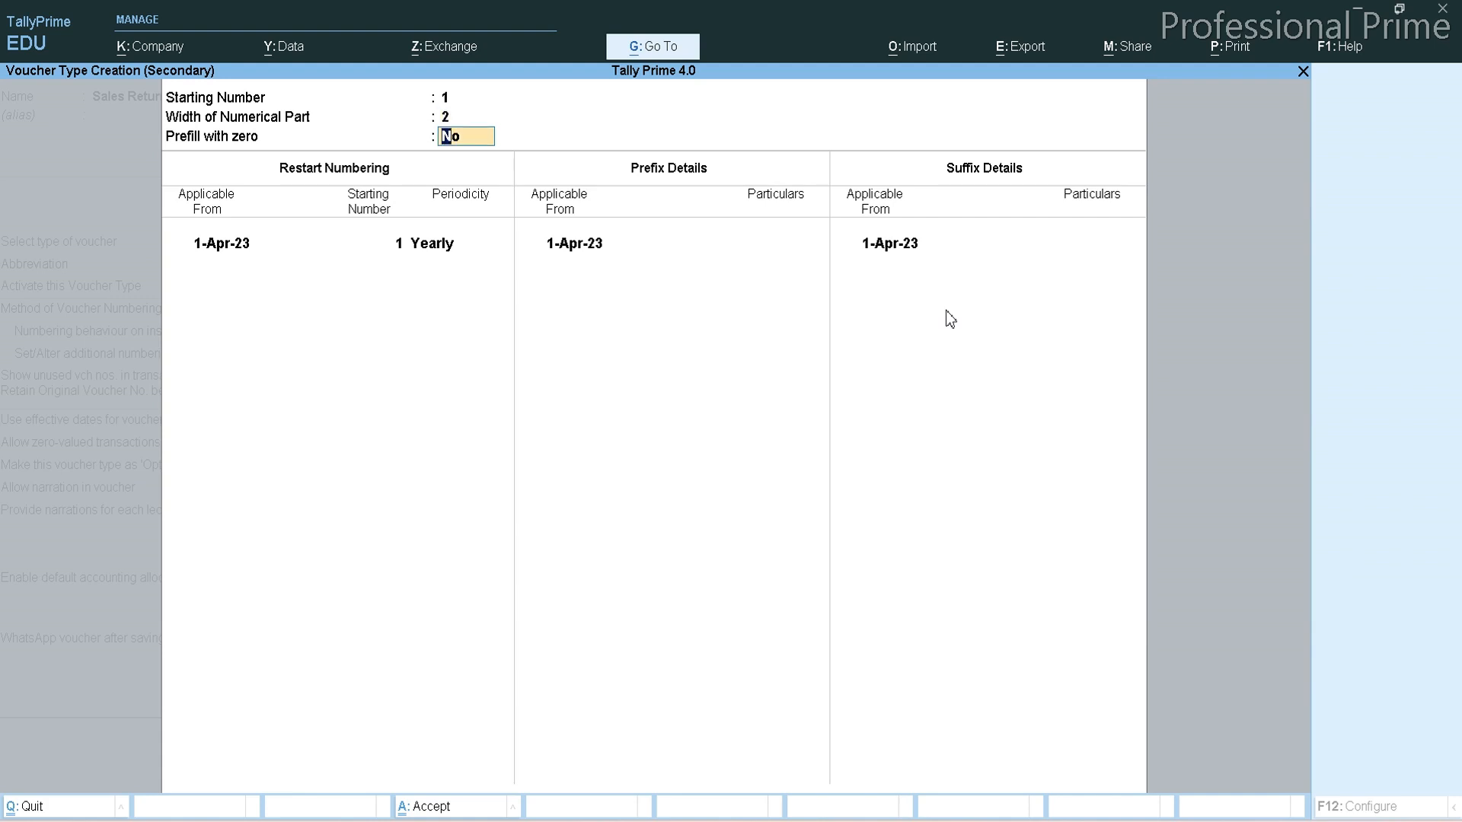
pyautogui.press('Return')
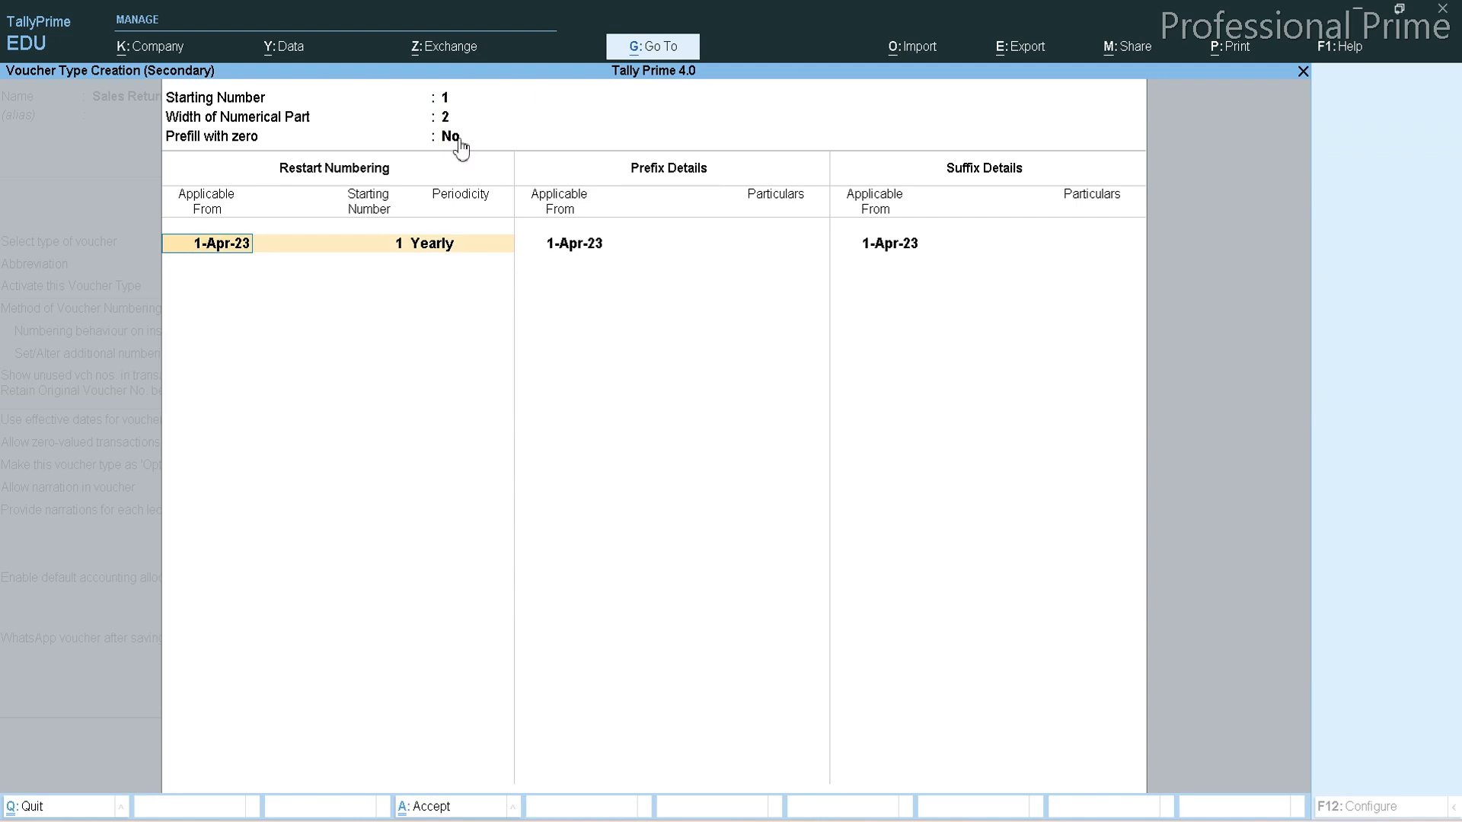
pyautogui.press('Return')
pyautogui.press('Return')
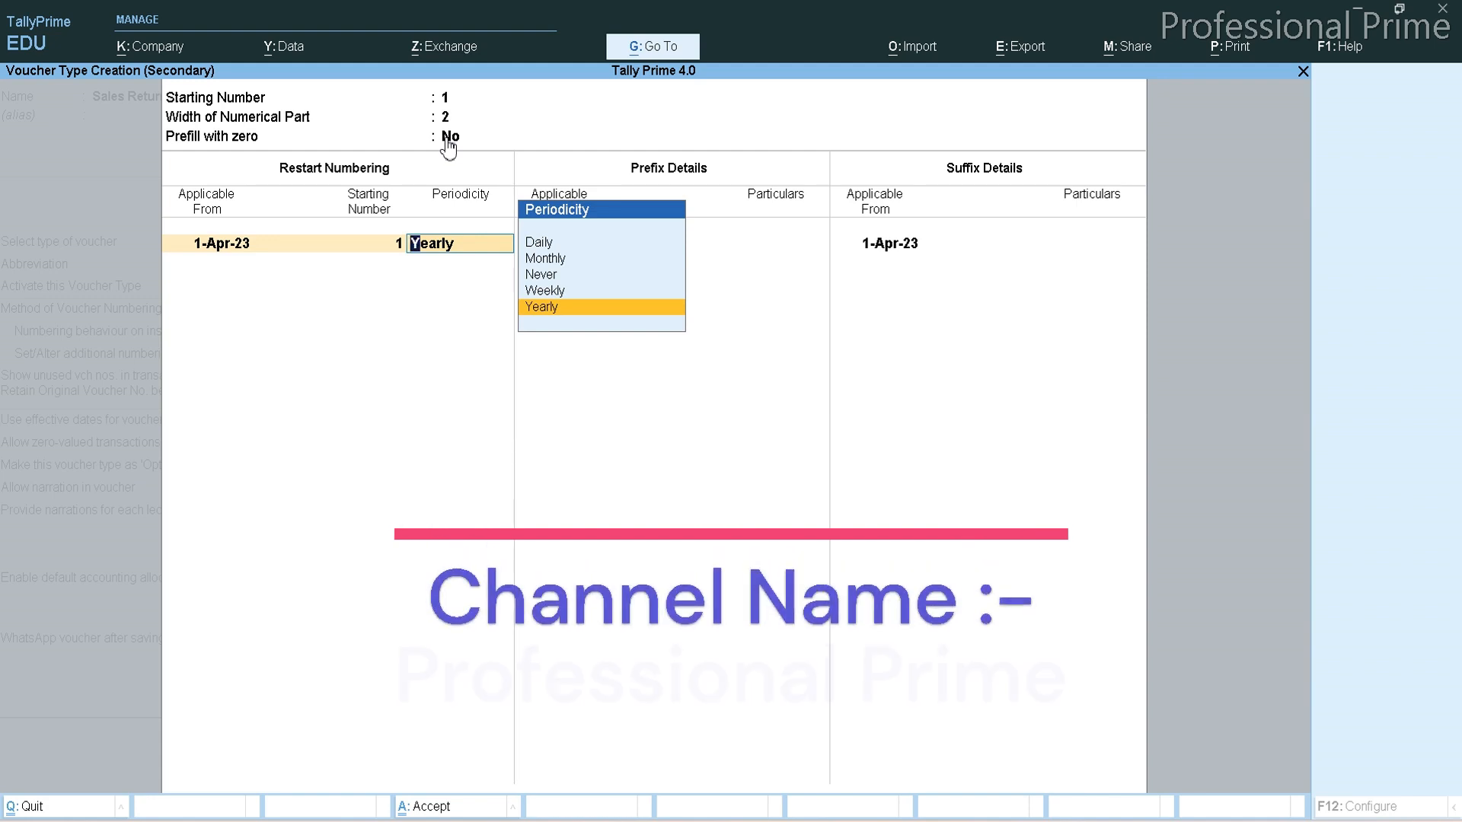
pyautogui.press('Return')
# Add the prefix SR/2023-24/ applicable from 1-Apr-23, leave the suffix empty, and finish the numbering details
pyautogui.press('Return')
pyautogui.press('Return')
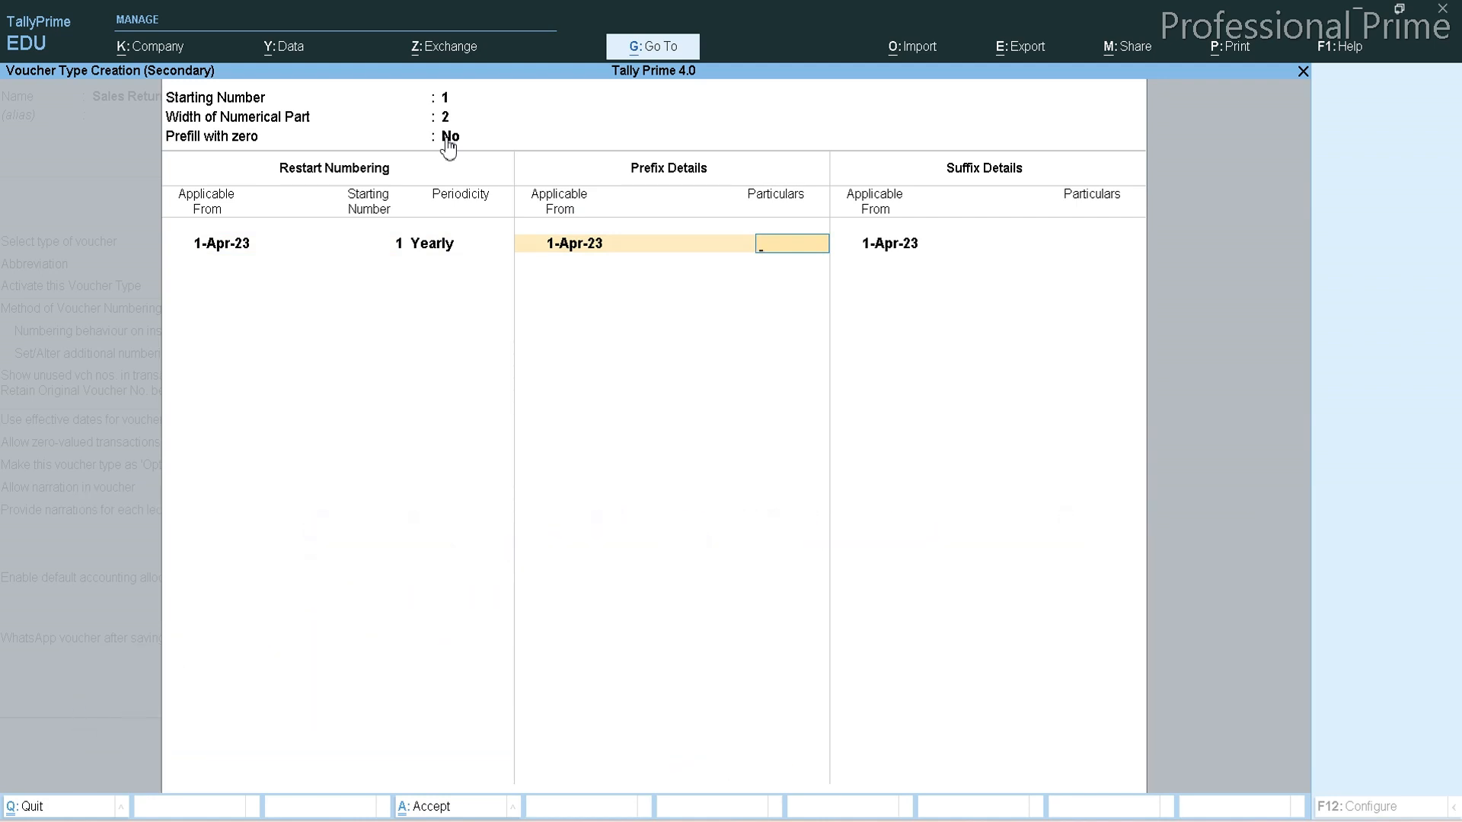
pyautogui.write('SR/2023-24/')
pyautogui.press('Return')
pyautogui.press('Return')
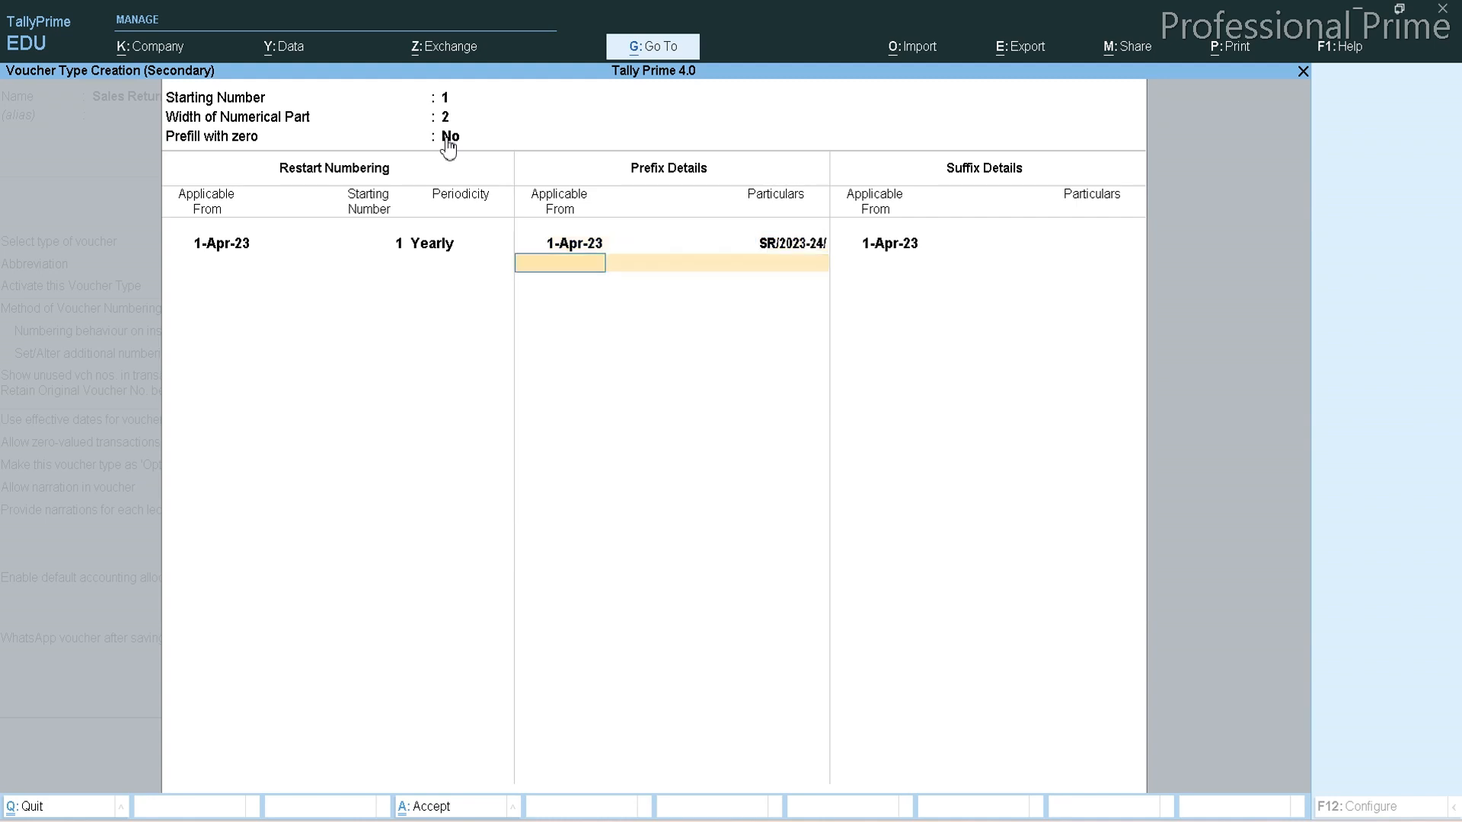
pyautogui.press('space')
pyautogui.press('Return')
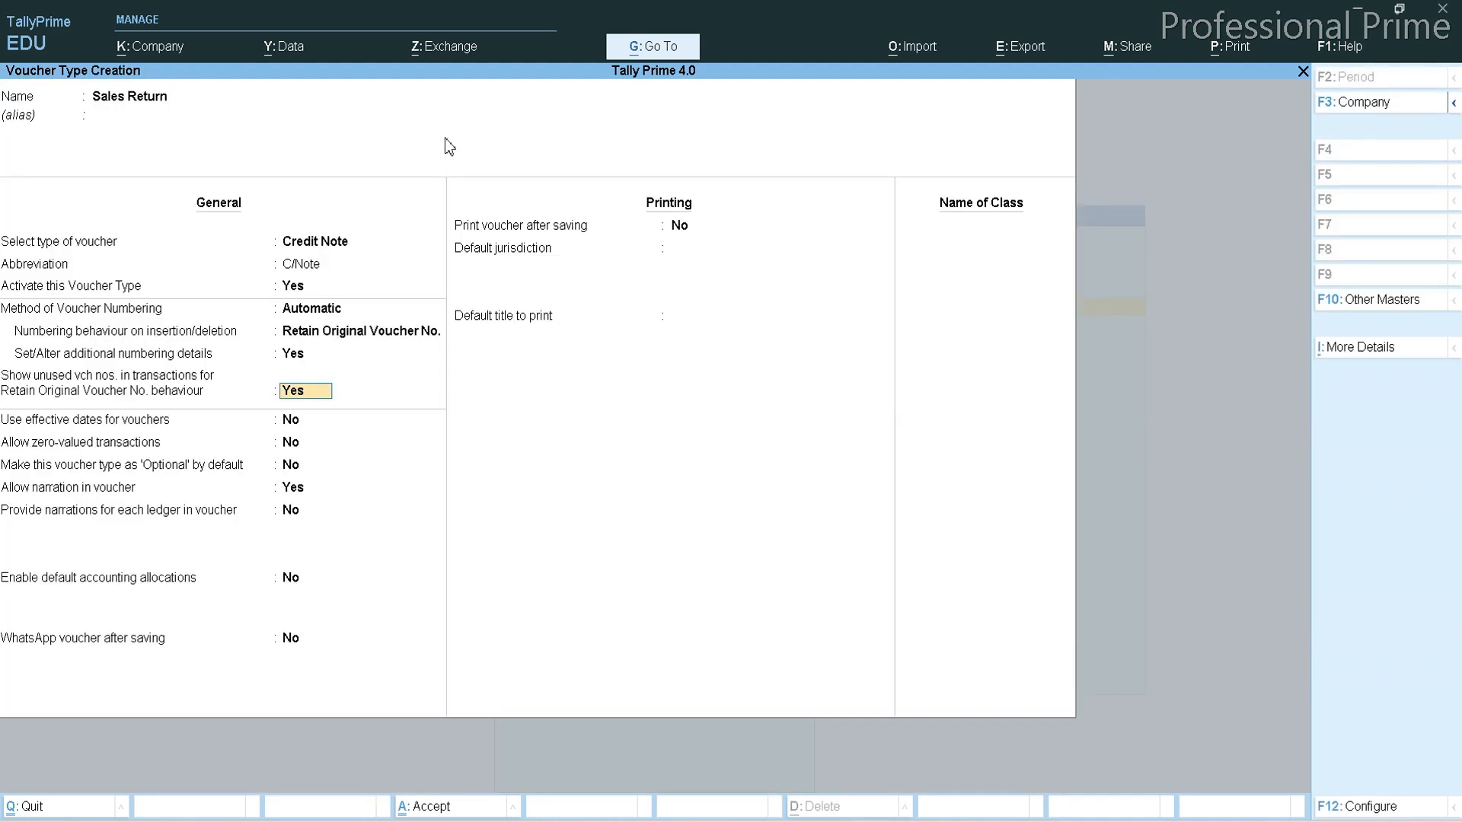
# Keep the remaining default options, save the Sales Return voucher type, and return to the voucher type list
pyautogui.press('Return')
pyautogui.press('Return')
pyautogui.press('Return')
pyautogui.press('Return')
pyautogui.press('Return')
pyautogui.press('Return')
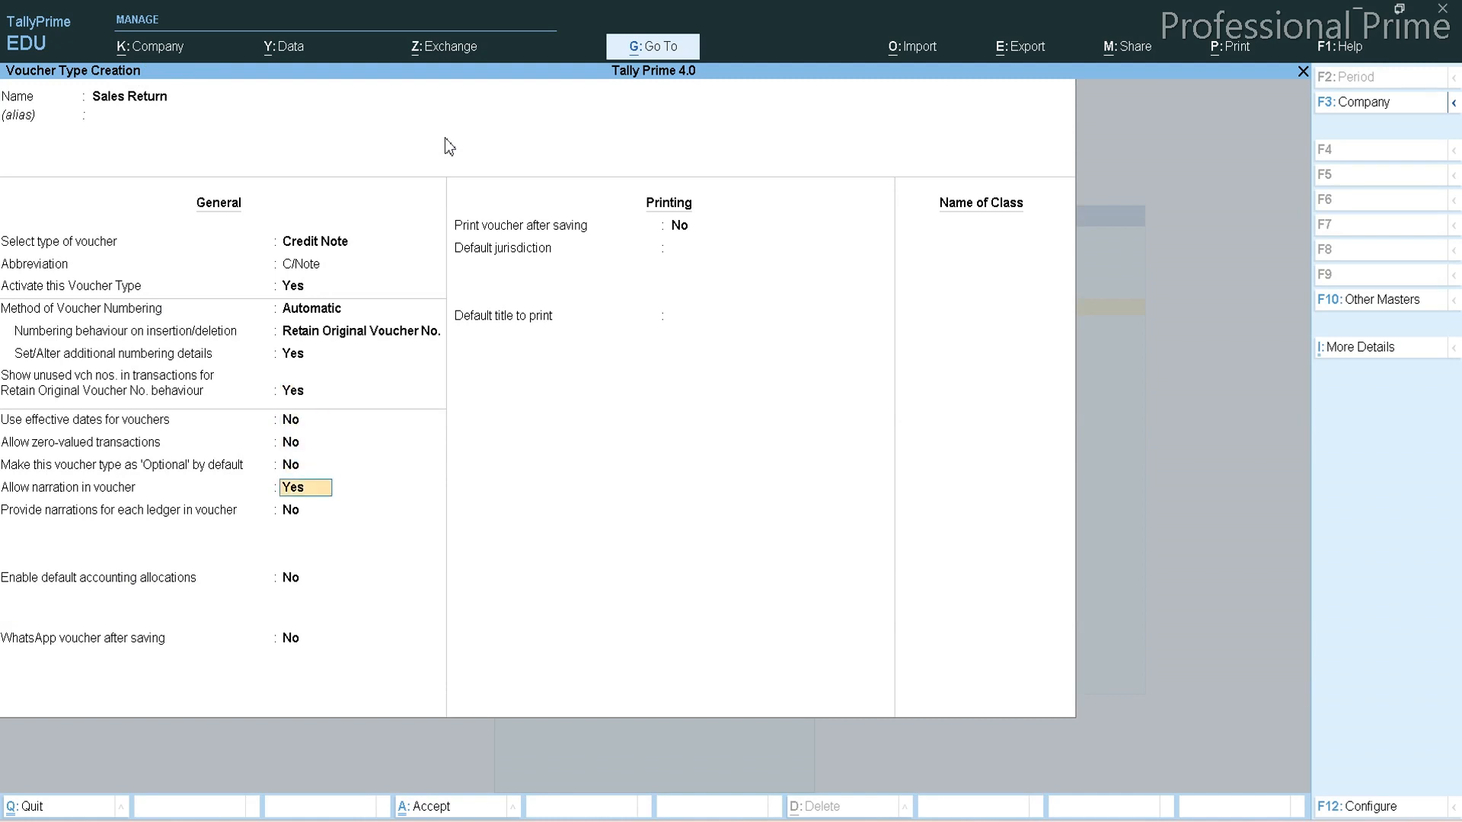
pyautogui.press('Return')
pyautogui.press('Return')
pyautogui.press('Return')
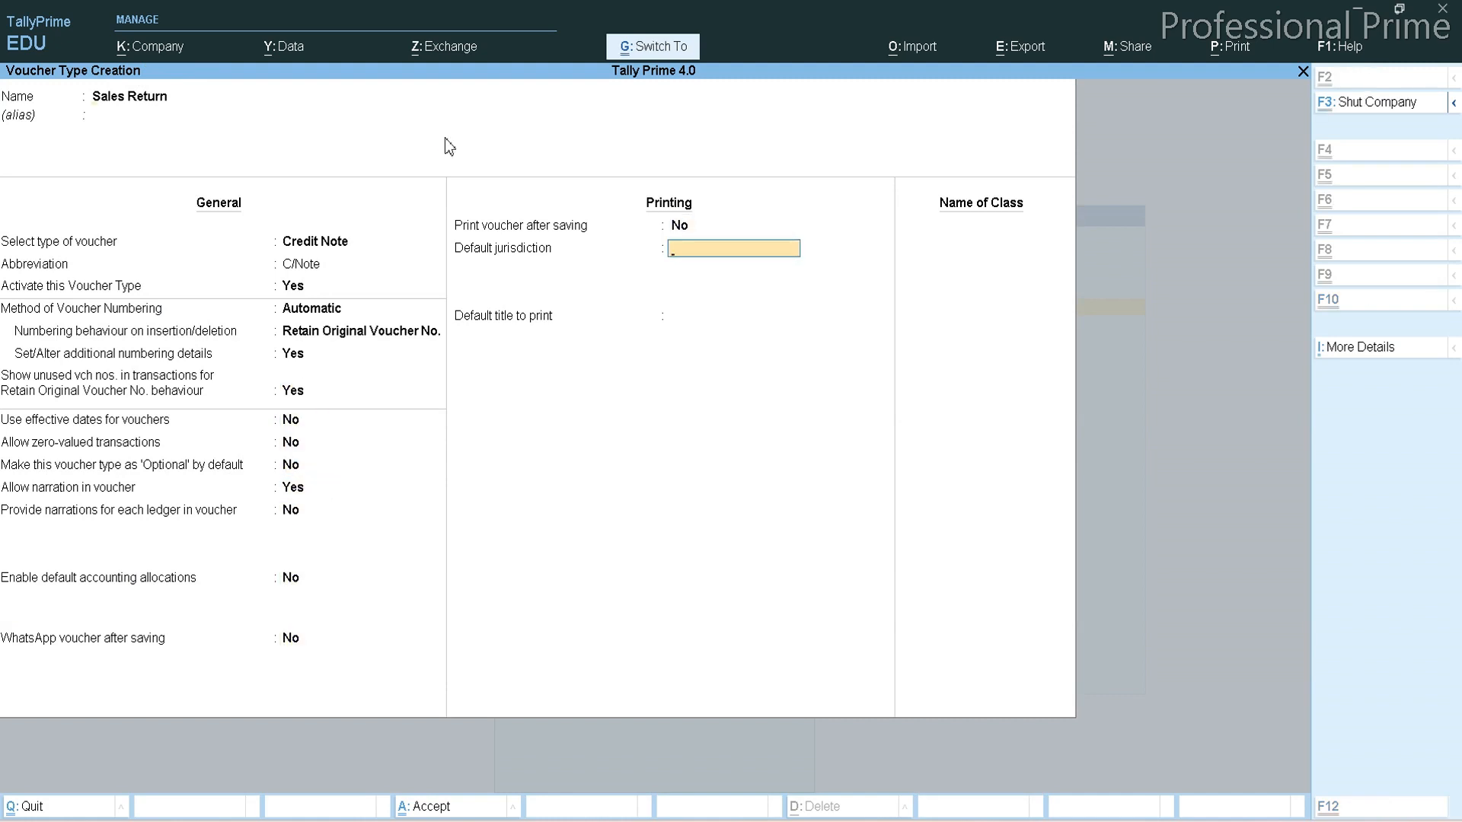
pyautogui.hotkey('ctrl', 'a')
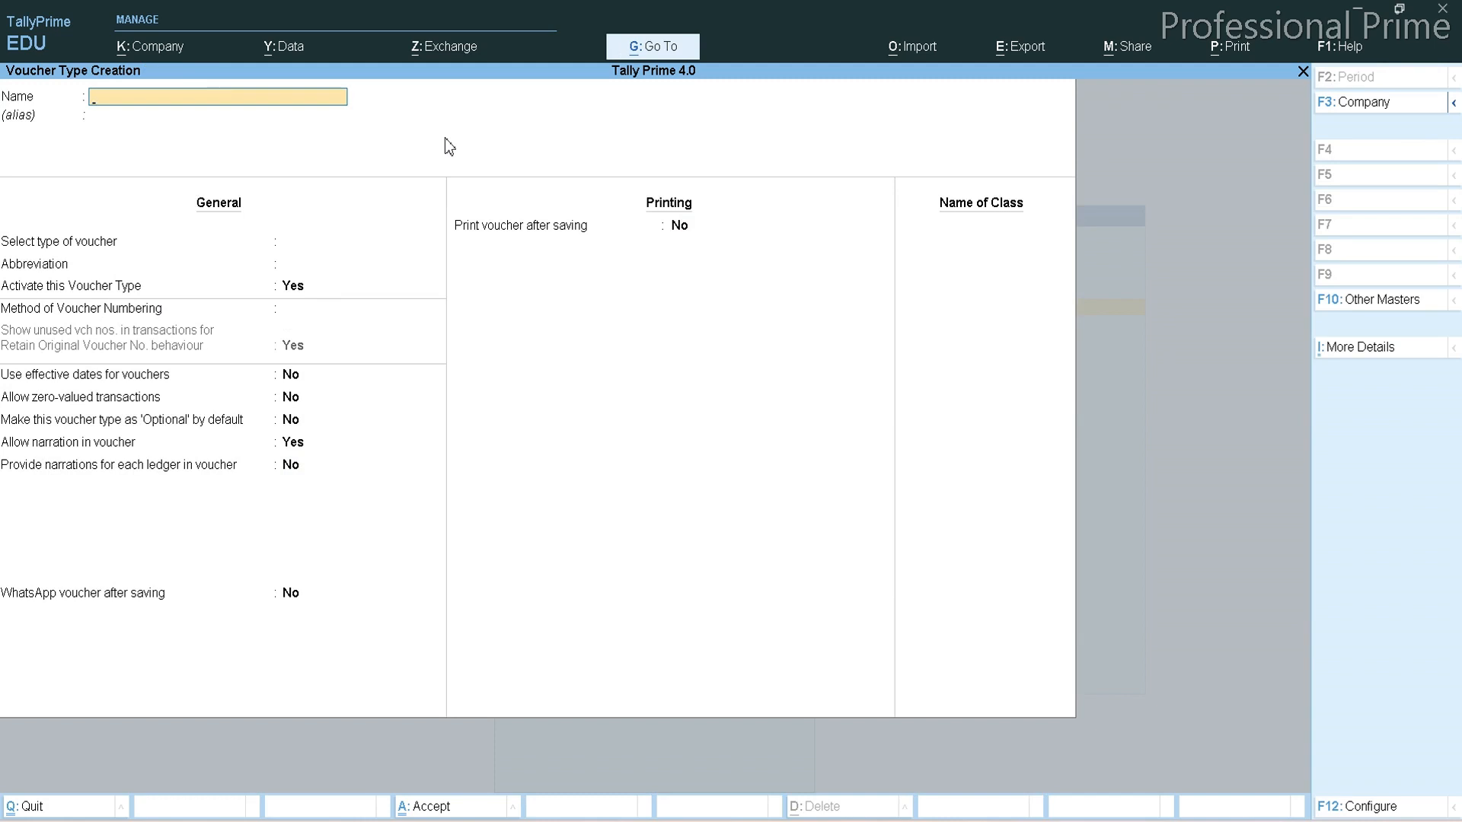
pyautogui.press('Escape')
pyautogui.press('y')
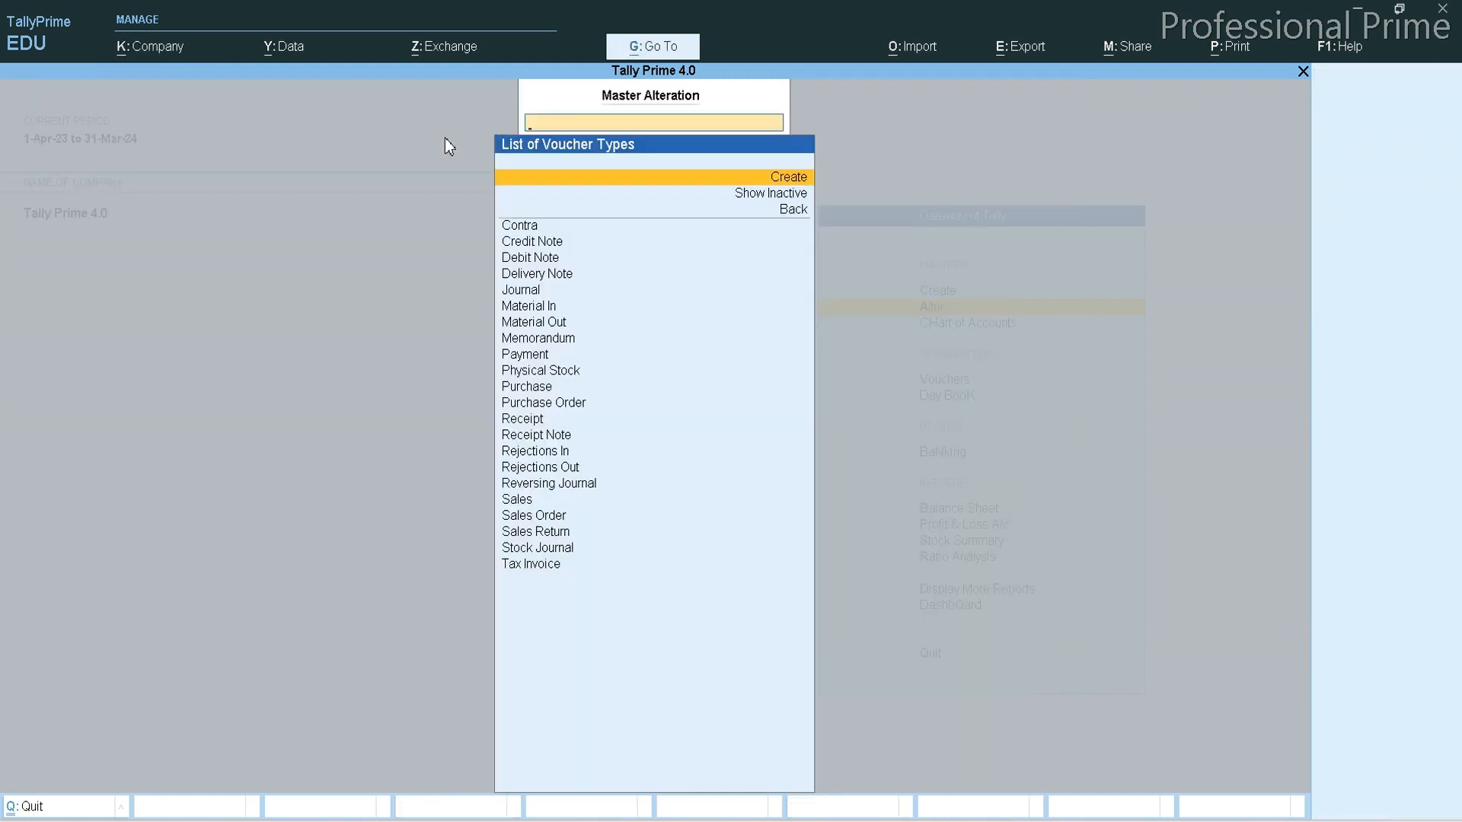
# Open the existing Credit Note voucher type for alteration and set its activation to Yes
pyautogui.press('Down')
pyautogui.press('Down')
pyautogui.press('Down')
pyautogui.press('Down')
pyautogui.press('Return')
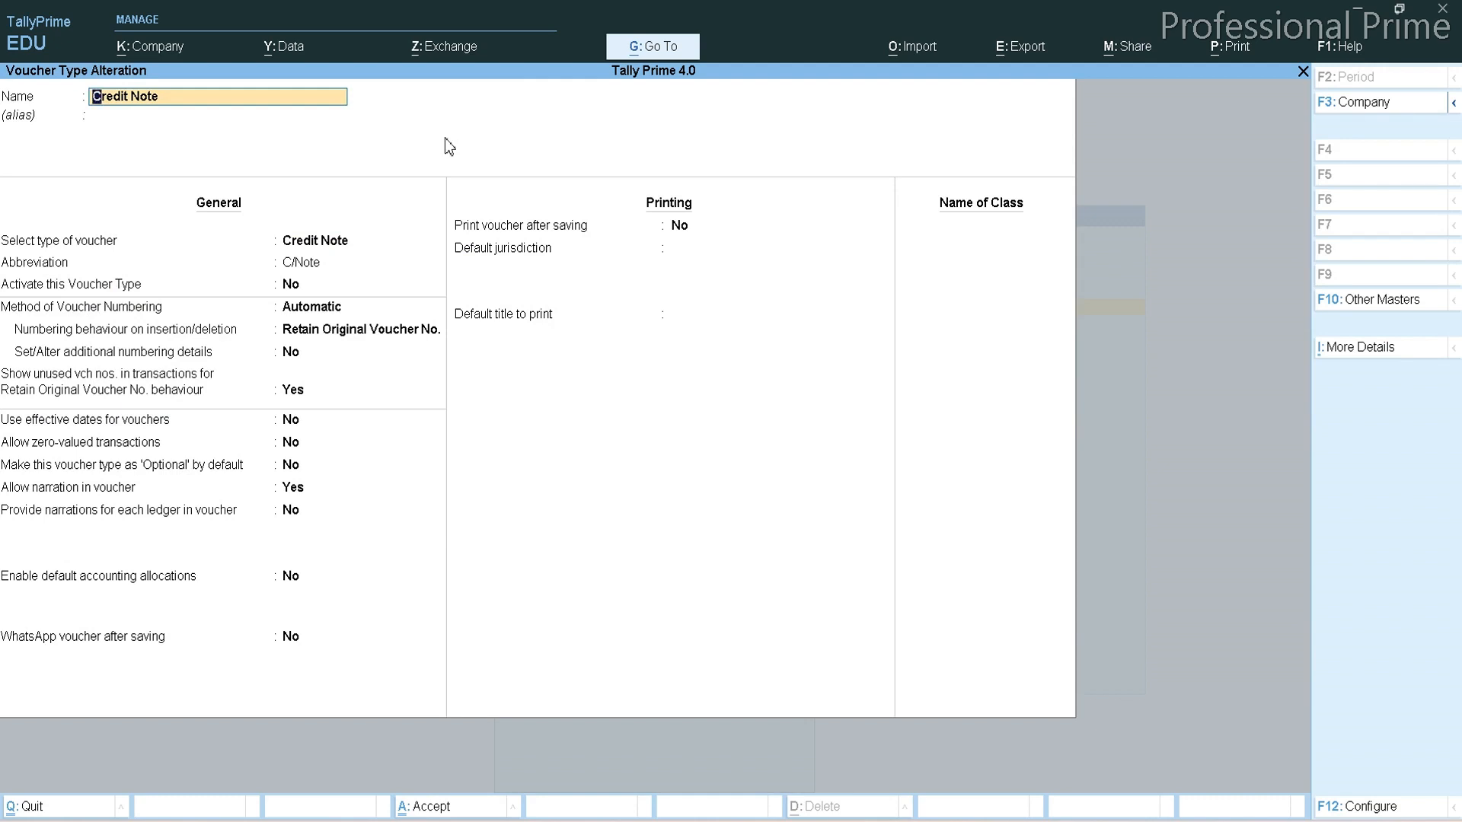
pyautogui.press('Return')
pyautogui.press('Return')
pyautogui.press('Return')
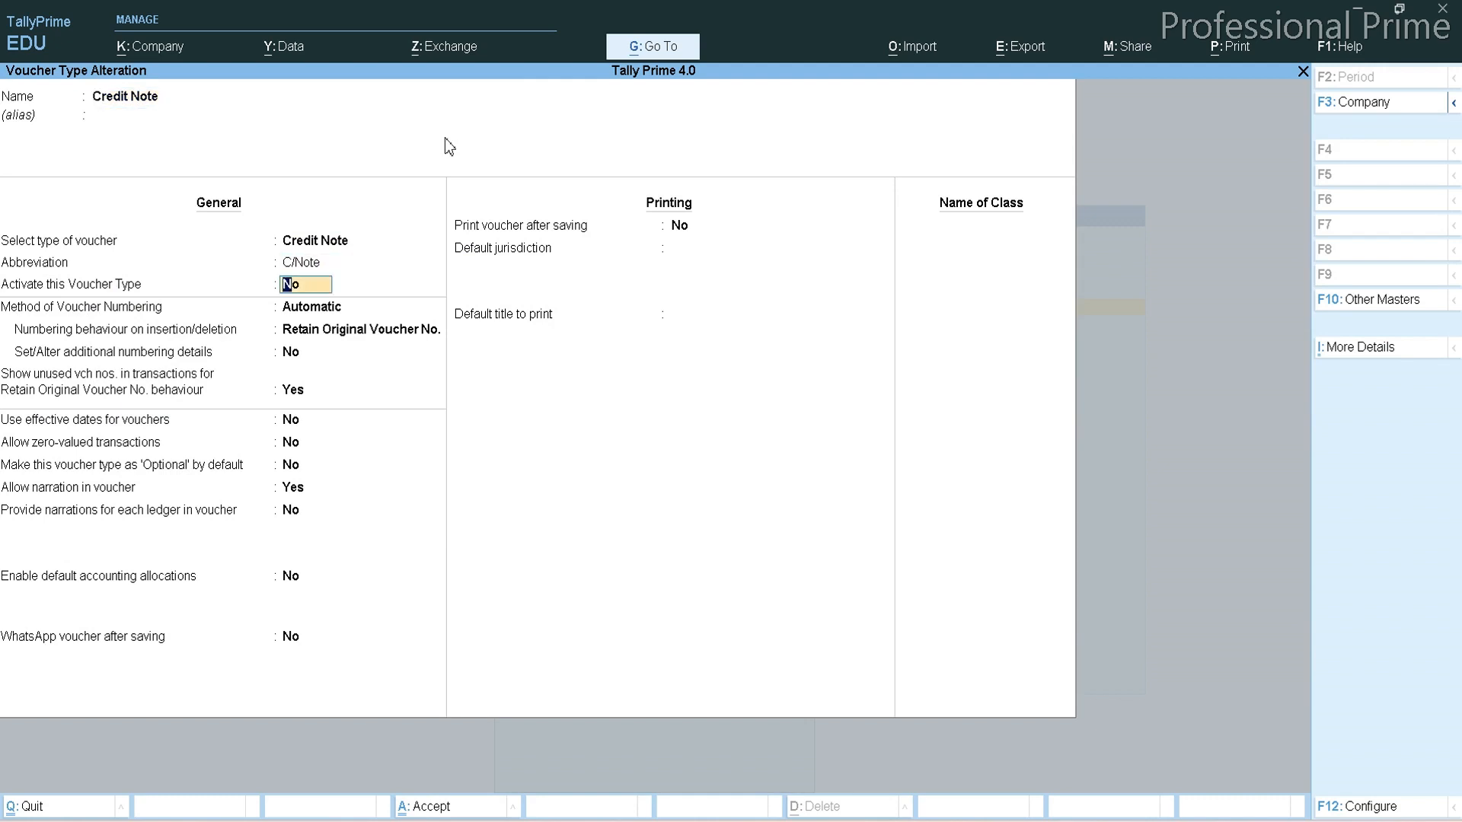
pyautogui.write('y')
pyautogui.press('Return')
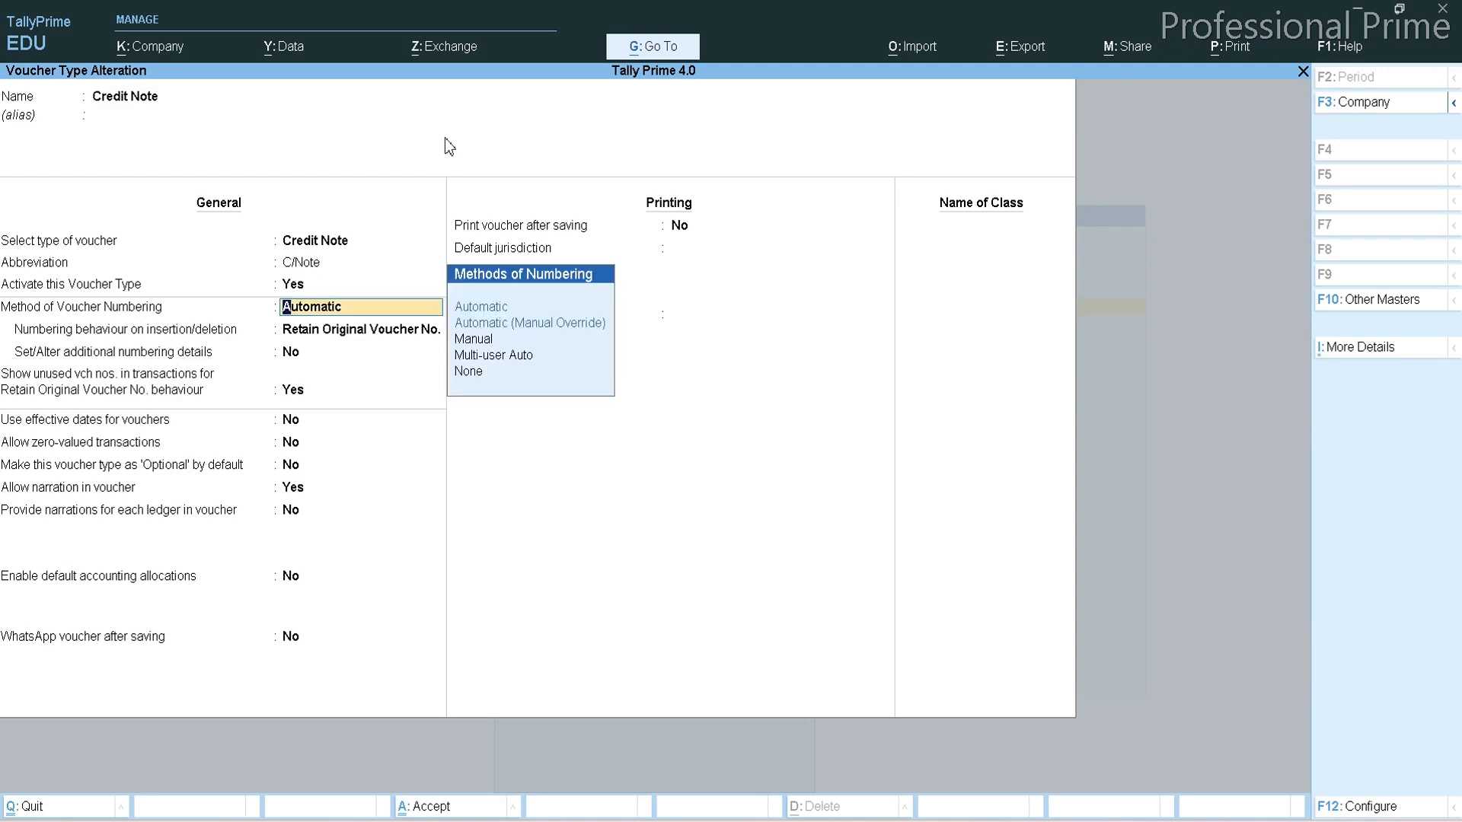
# Enable additional numbering details for the Credit Note voucher type, go through its starting number setting, and quit the details without saving
pyautogui.press('Return')
pyautogui.press('Return')
pyautogui.write('y')
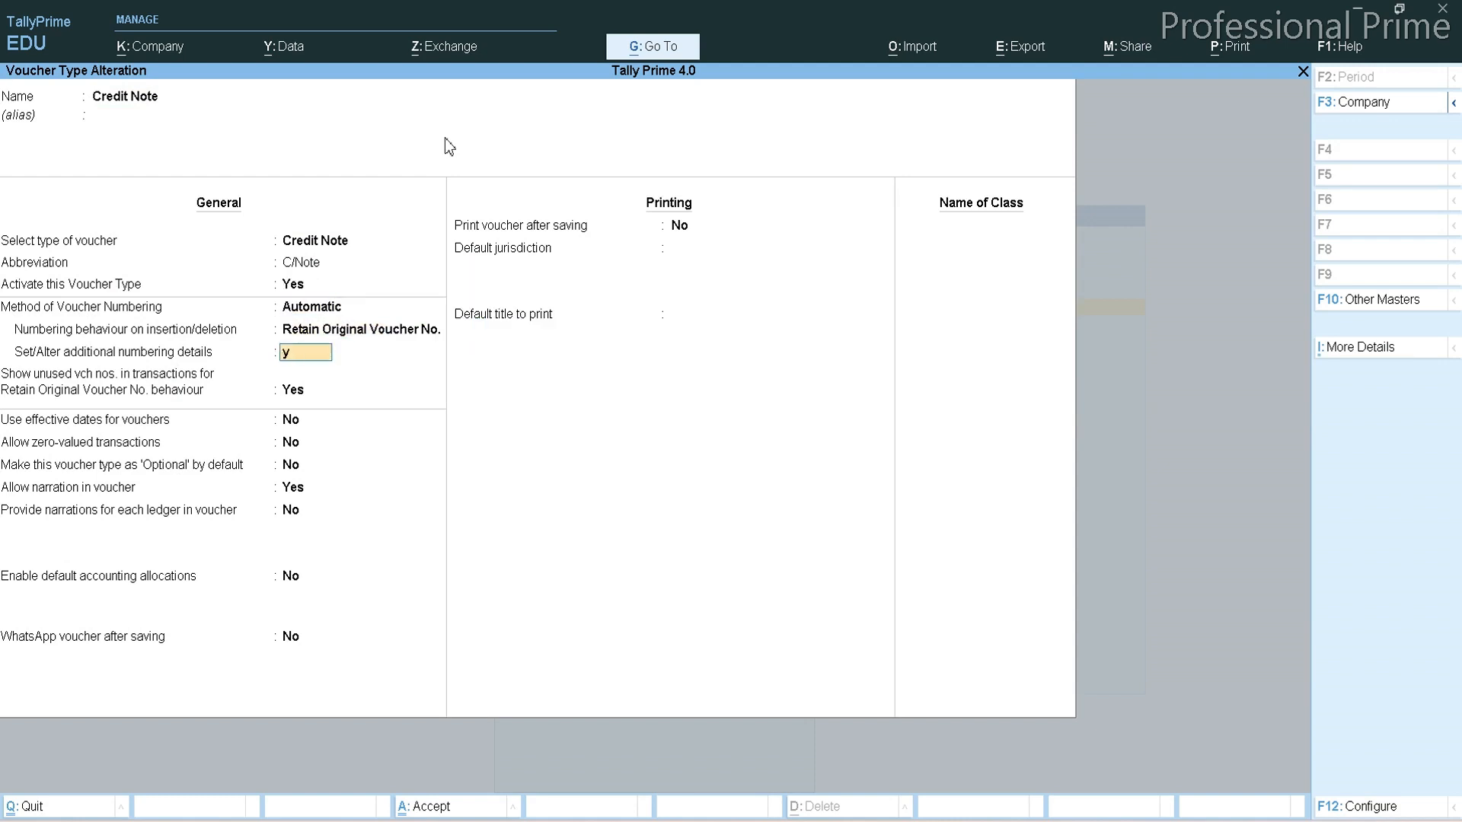
pyautogui.press('Return')
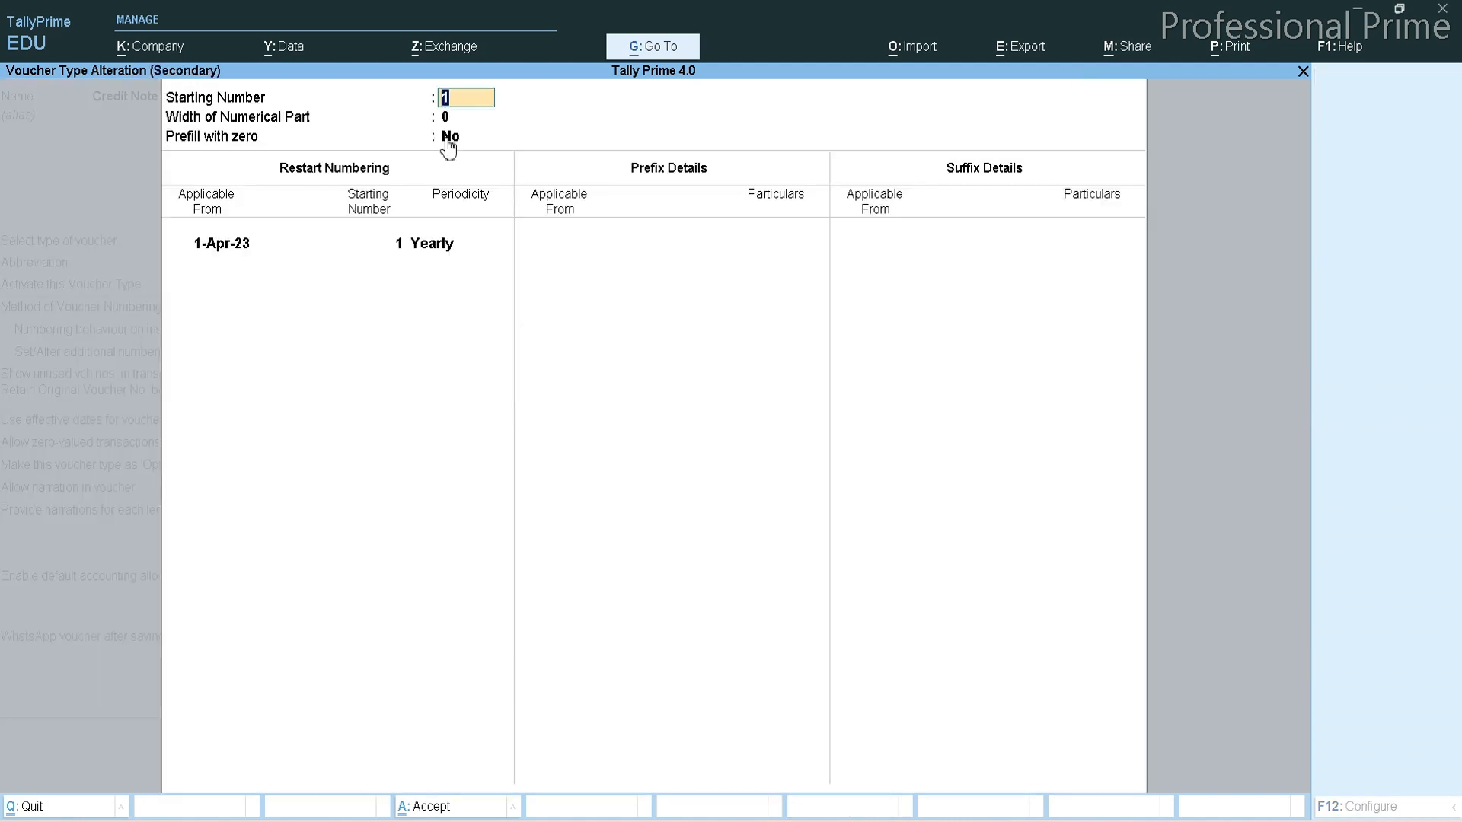
pyautogui.press('Return')
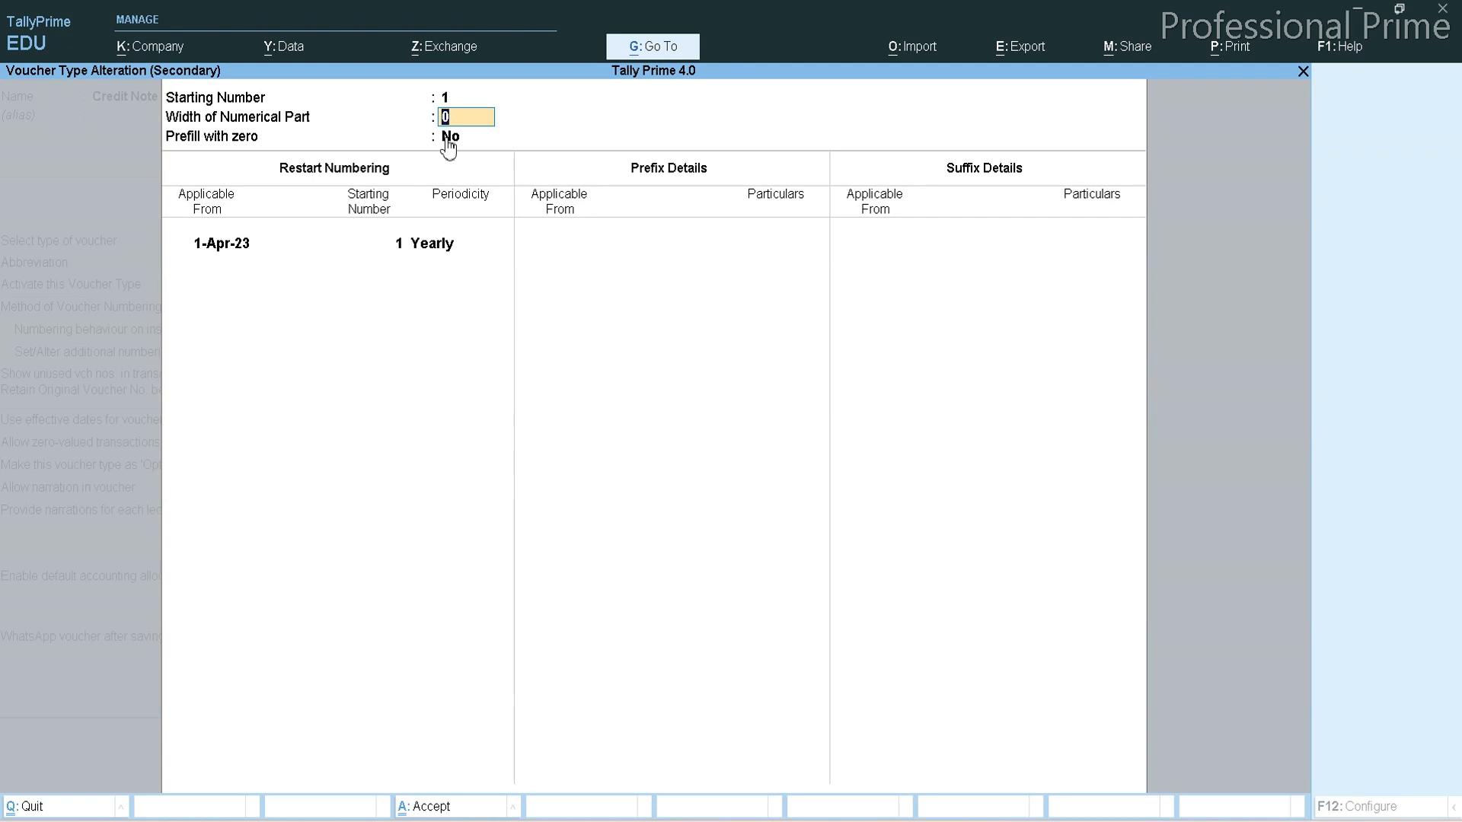
pyautogui.press('Escape')
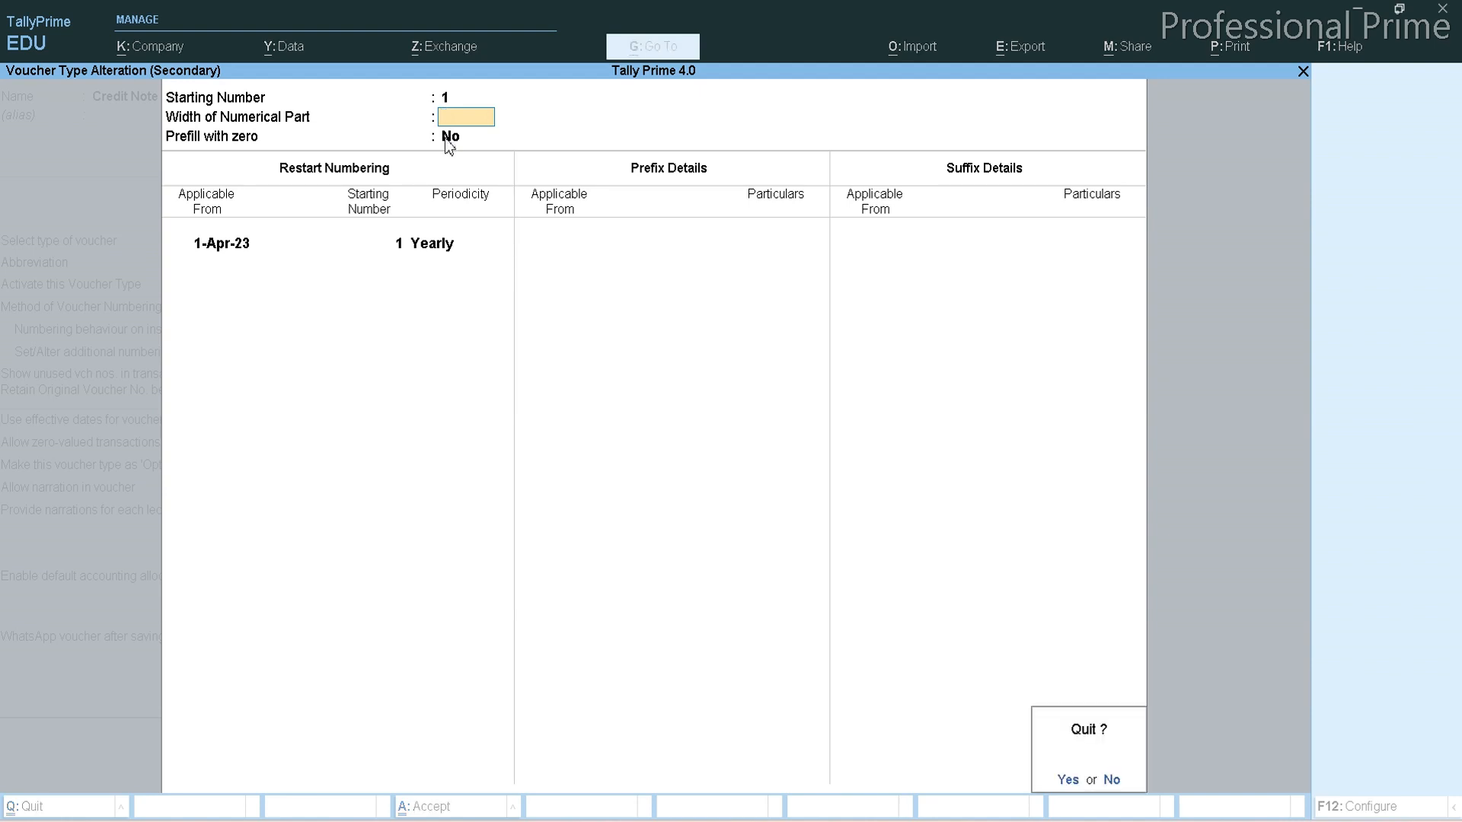
pyautogui.press('y')
# Discard the Credit Note voucher type alteration and return to the Gateway of Tally
pyautogui.press('Escape')
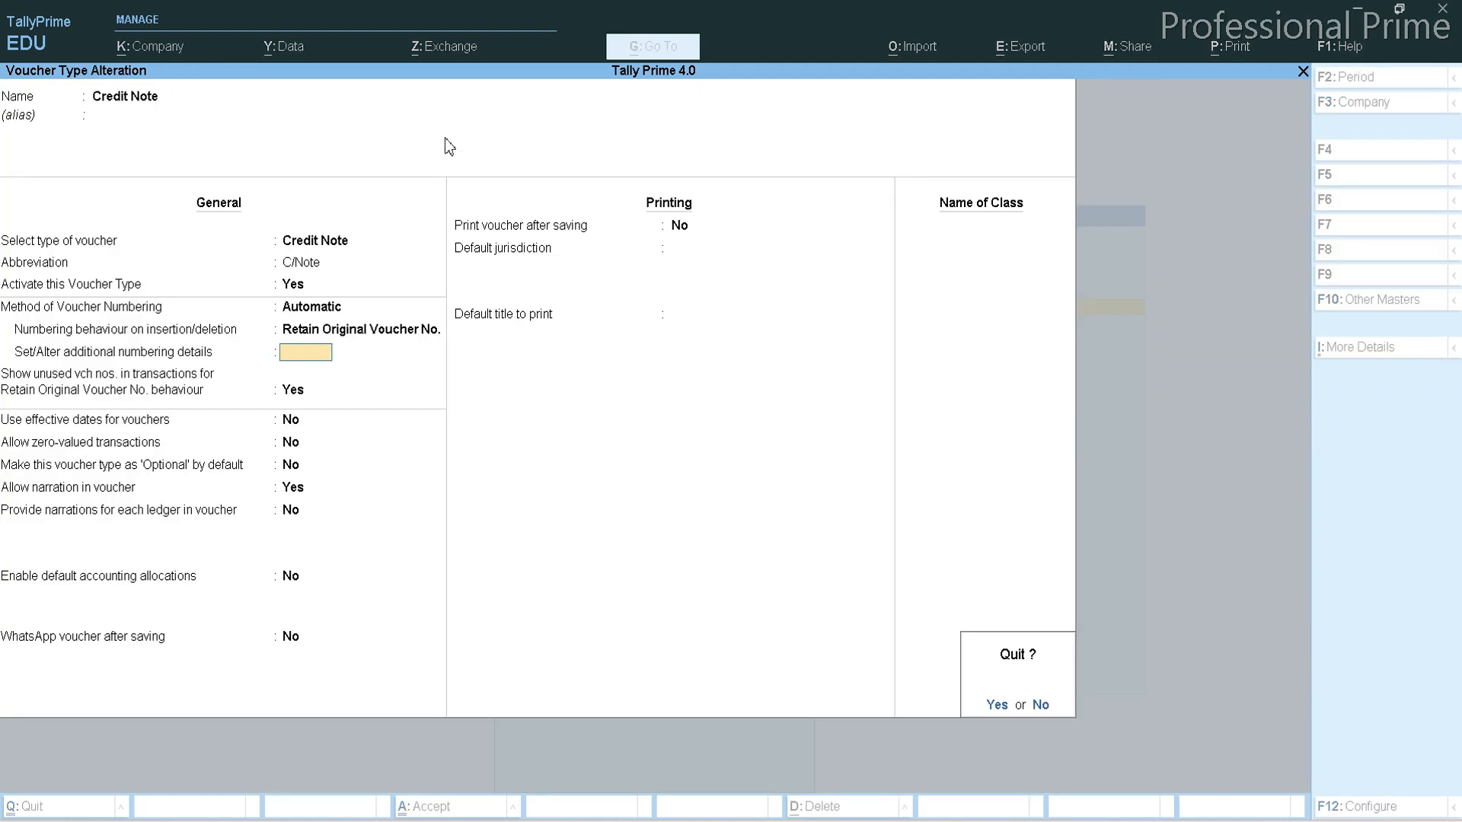
pyautogui.press('y')
pyautogui.press('Escape')
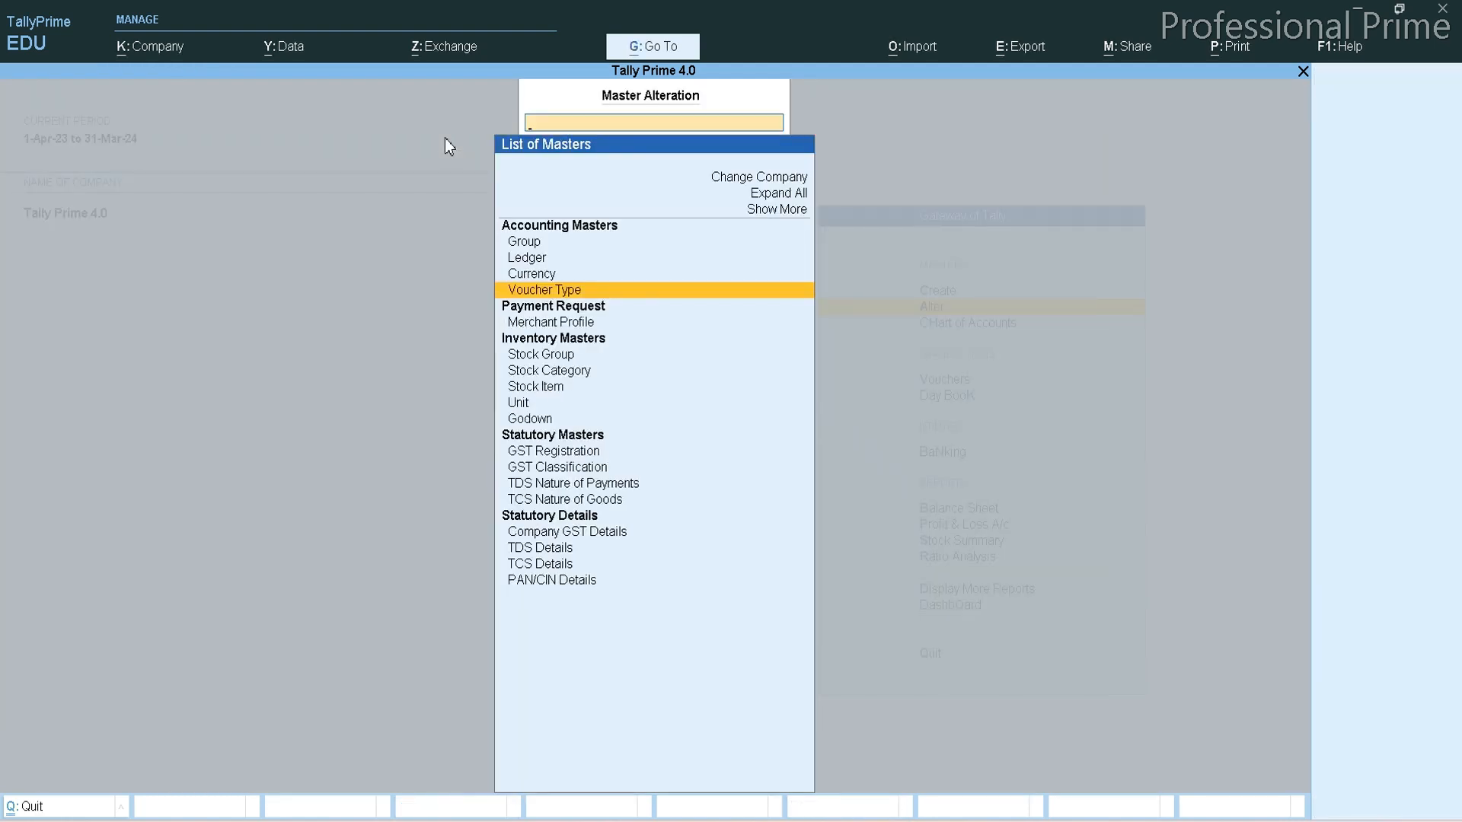
pyautogui.press('Escape')
pyautogui.press('Escape')
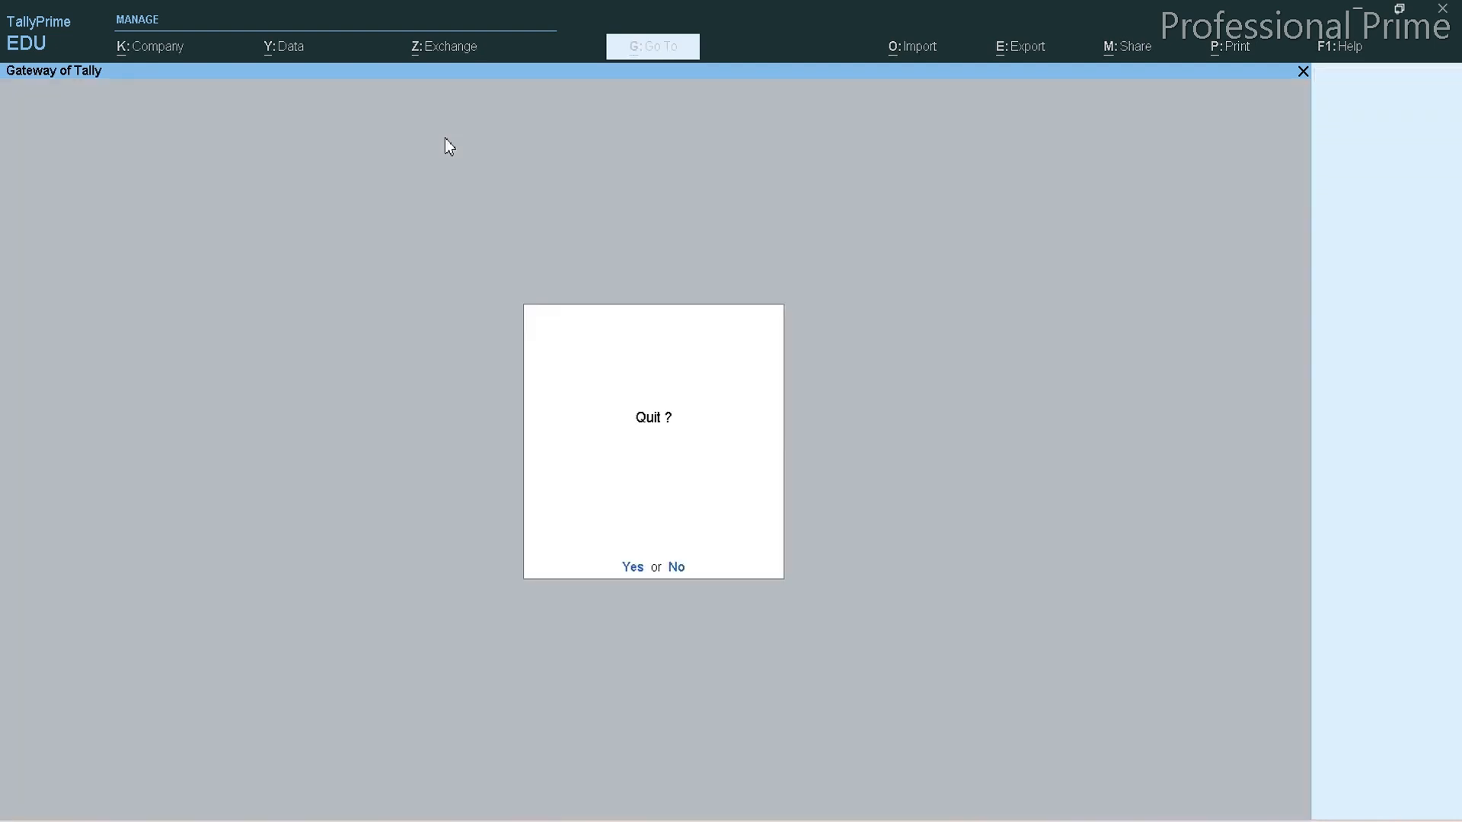
pyautogui.press('Escape')
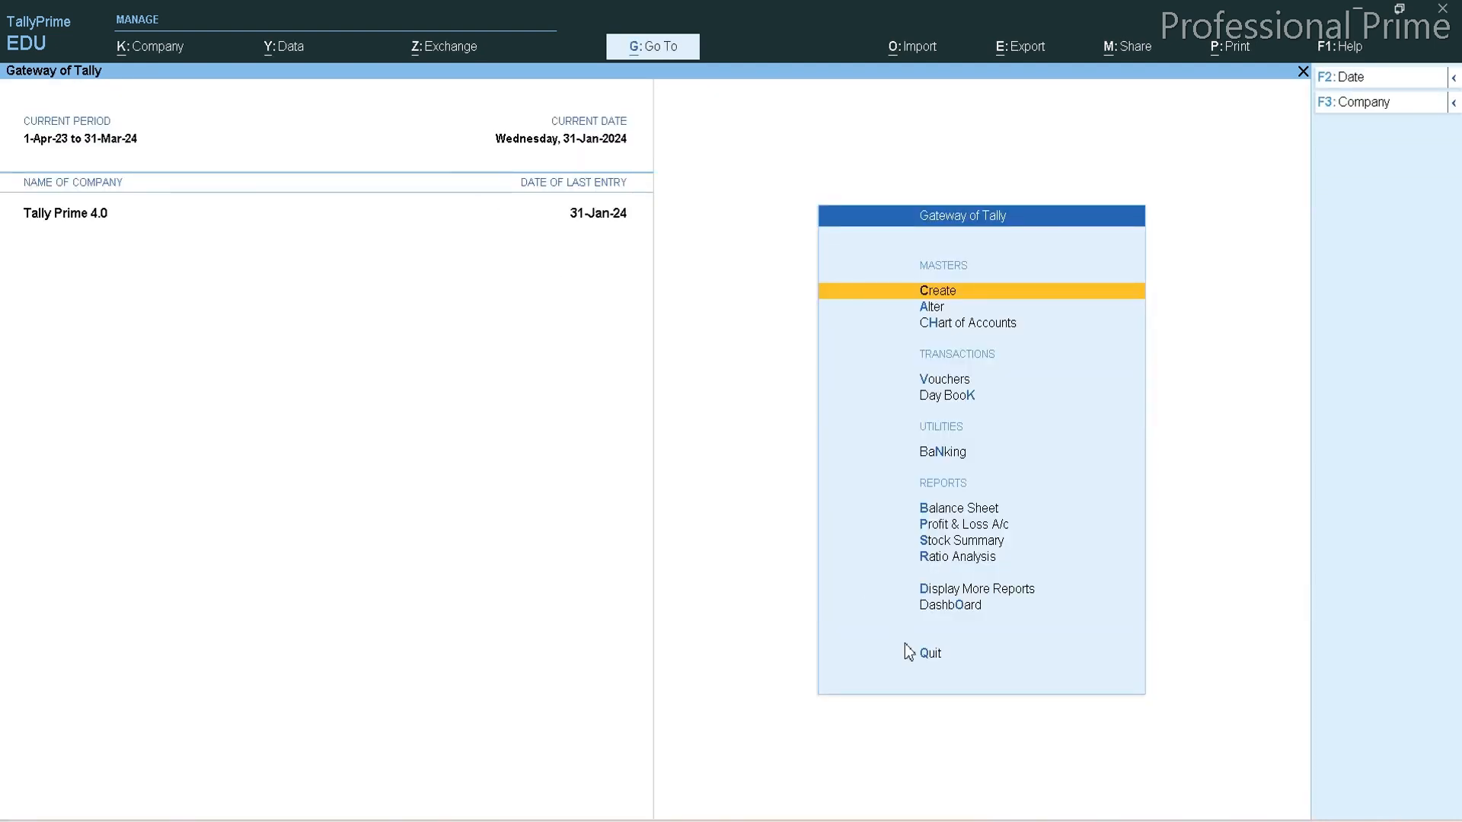
# Switch to the other TallyPrime window and examine both 1-Jan-24 tax invoices under the Goods Local Sales ledger
pyautogui.moveTo(942, 820)
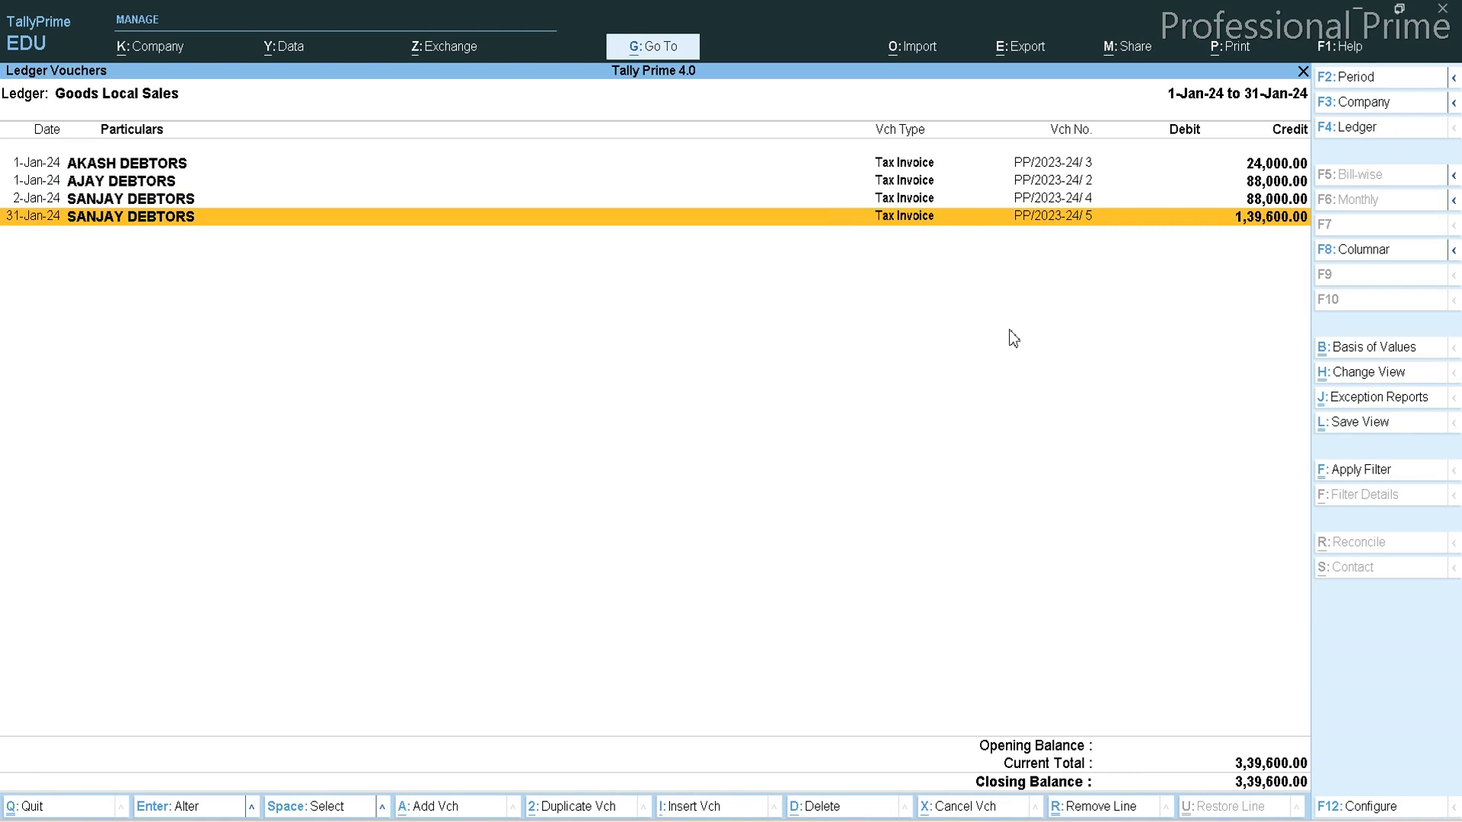
pyautogui.press('Up')
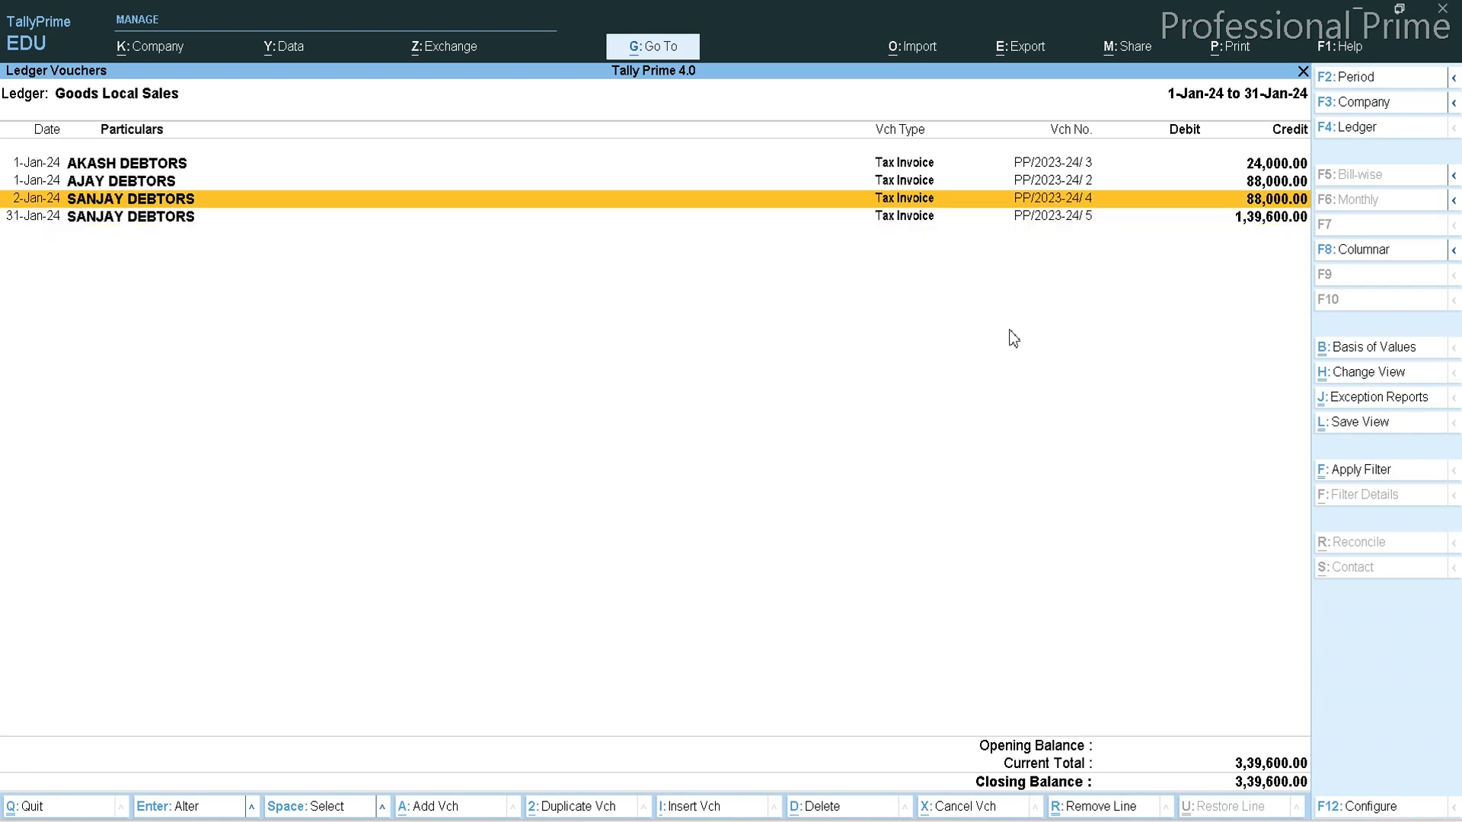
pyautogui.press('Up')
pyautogui.press('Return')
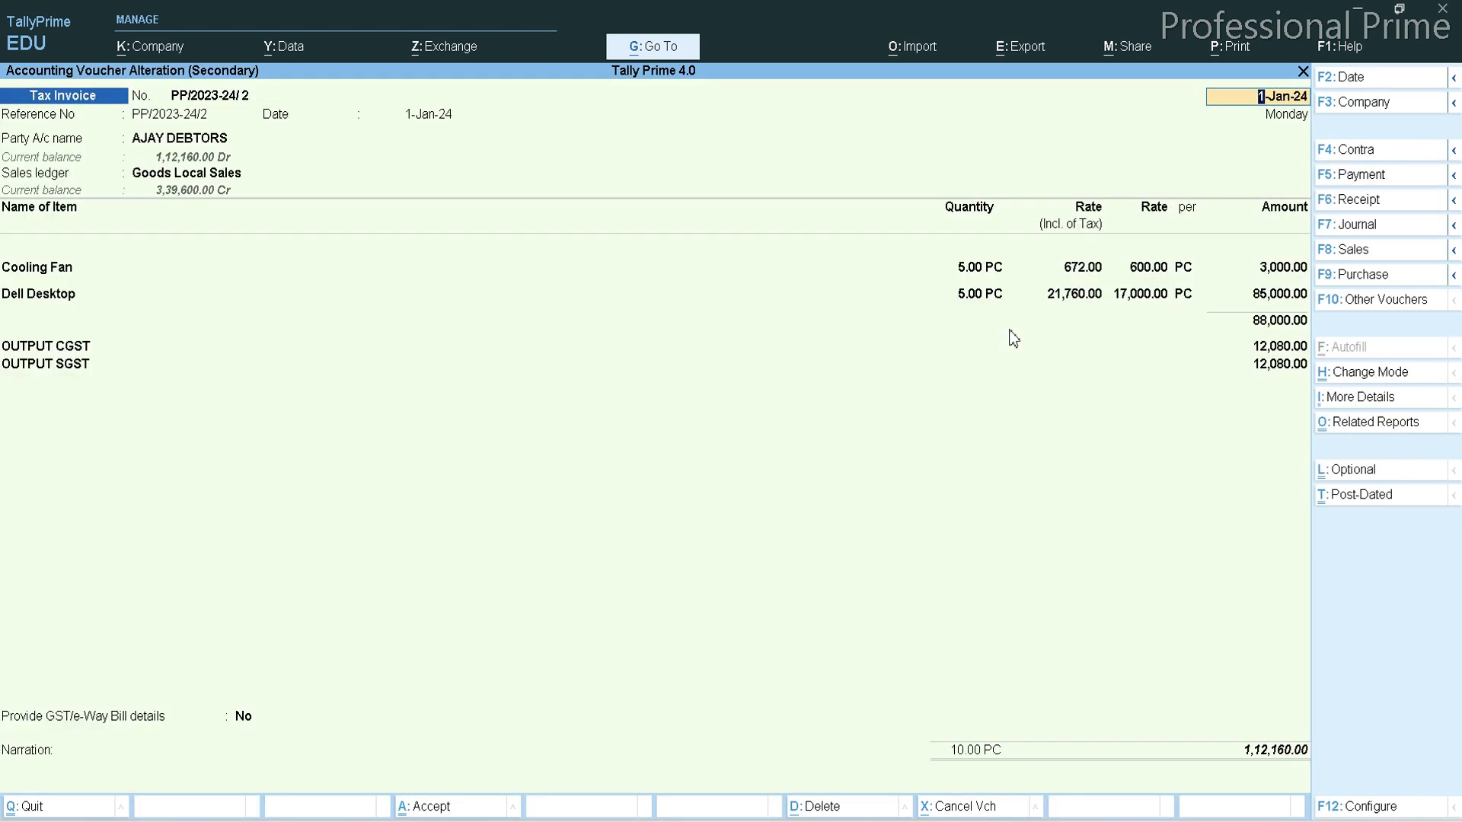
pyautogui.press('Escape')
pyautogui.press('Return')
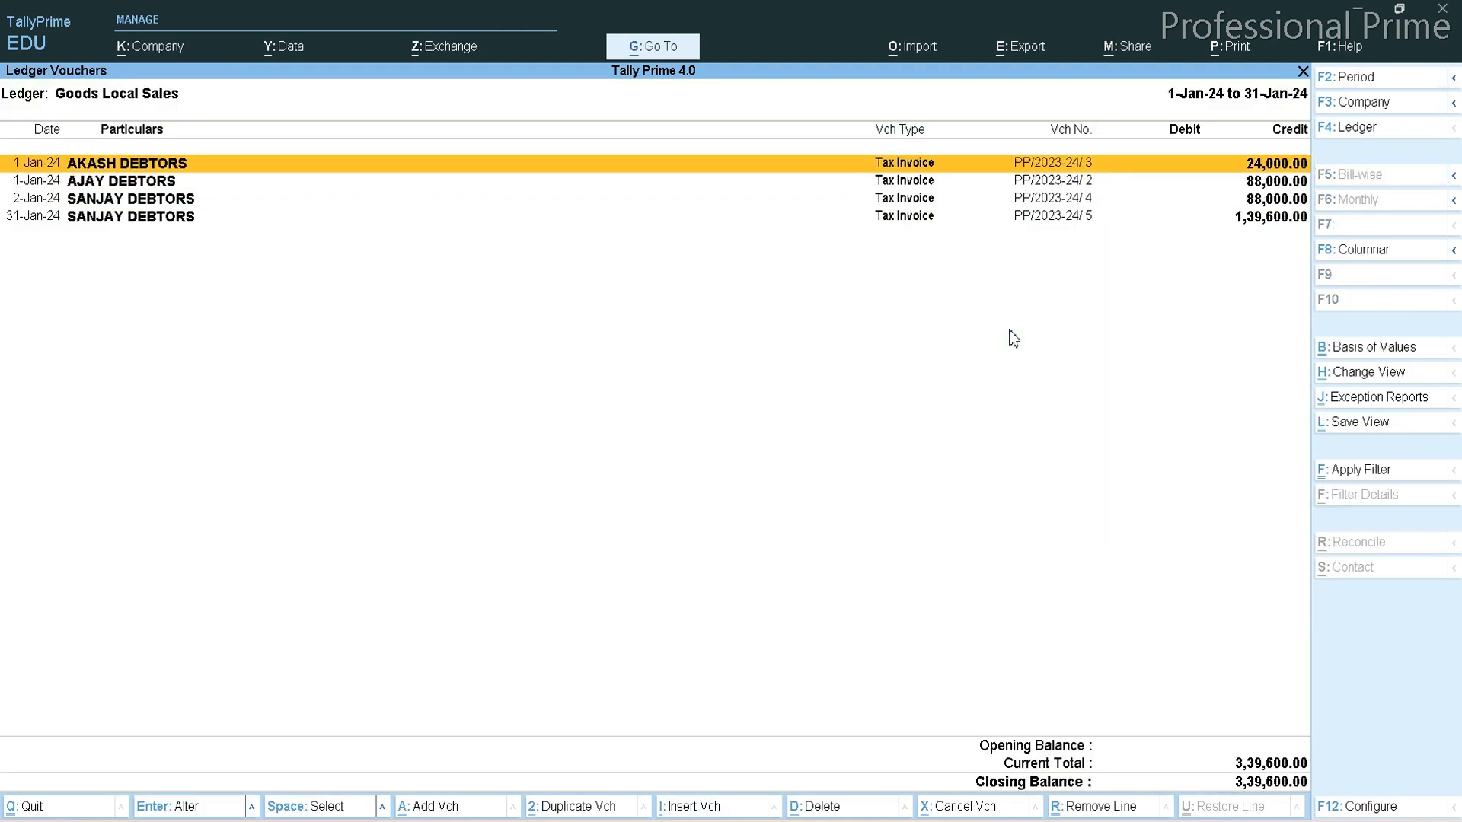
pyautogui.press('Up')
pyautogui.press('Return')
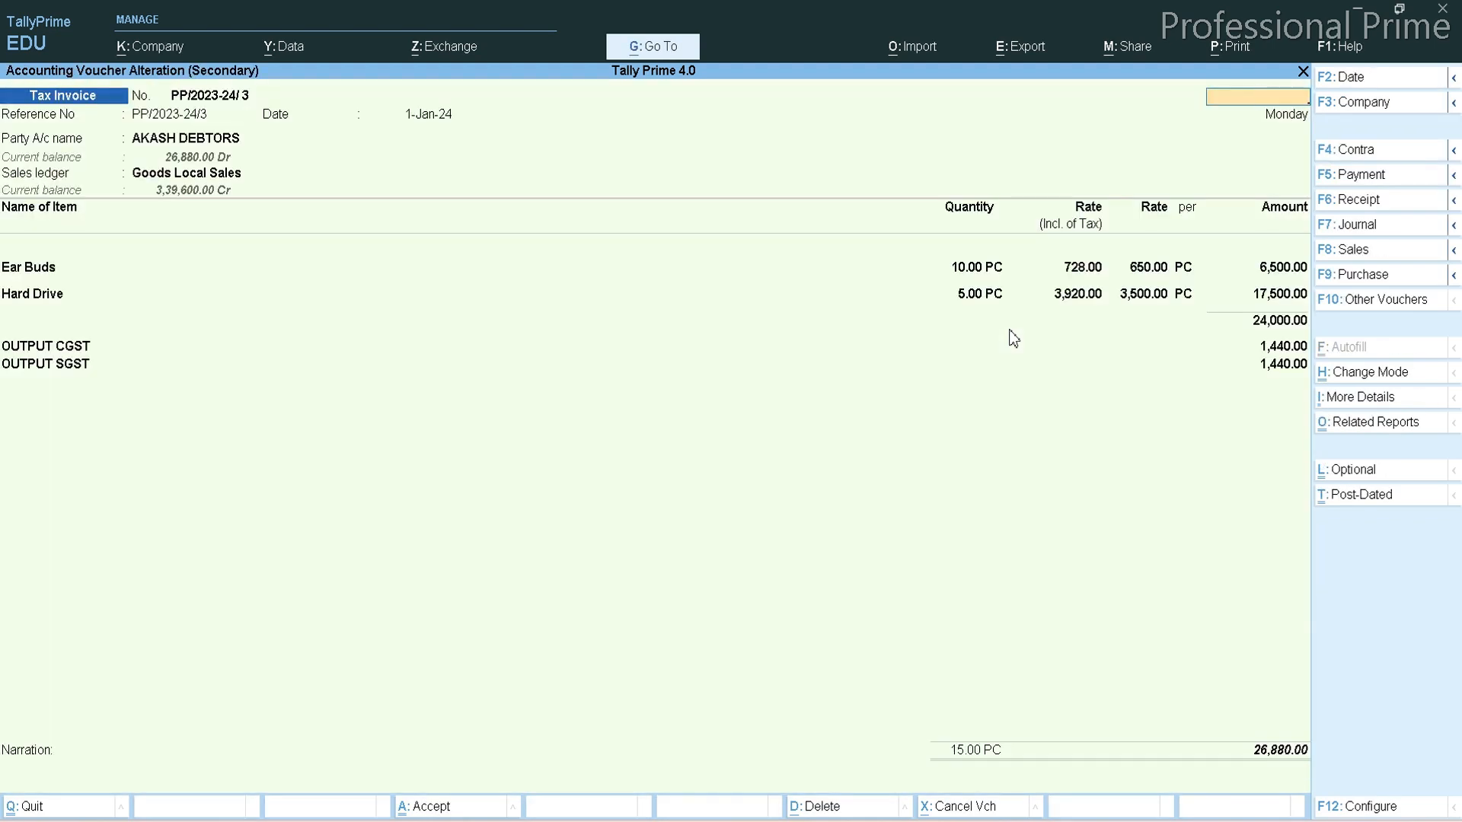
# Examine the items and quantities on the 2-Jan-24 and 31-Jan-24 tax invoices of the Goods Local Sales ledger
pyautogui.press('Escape')
pyautogui.press('Down')
pyautogui.press('Down')
pyautogui.press('Return')
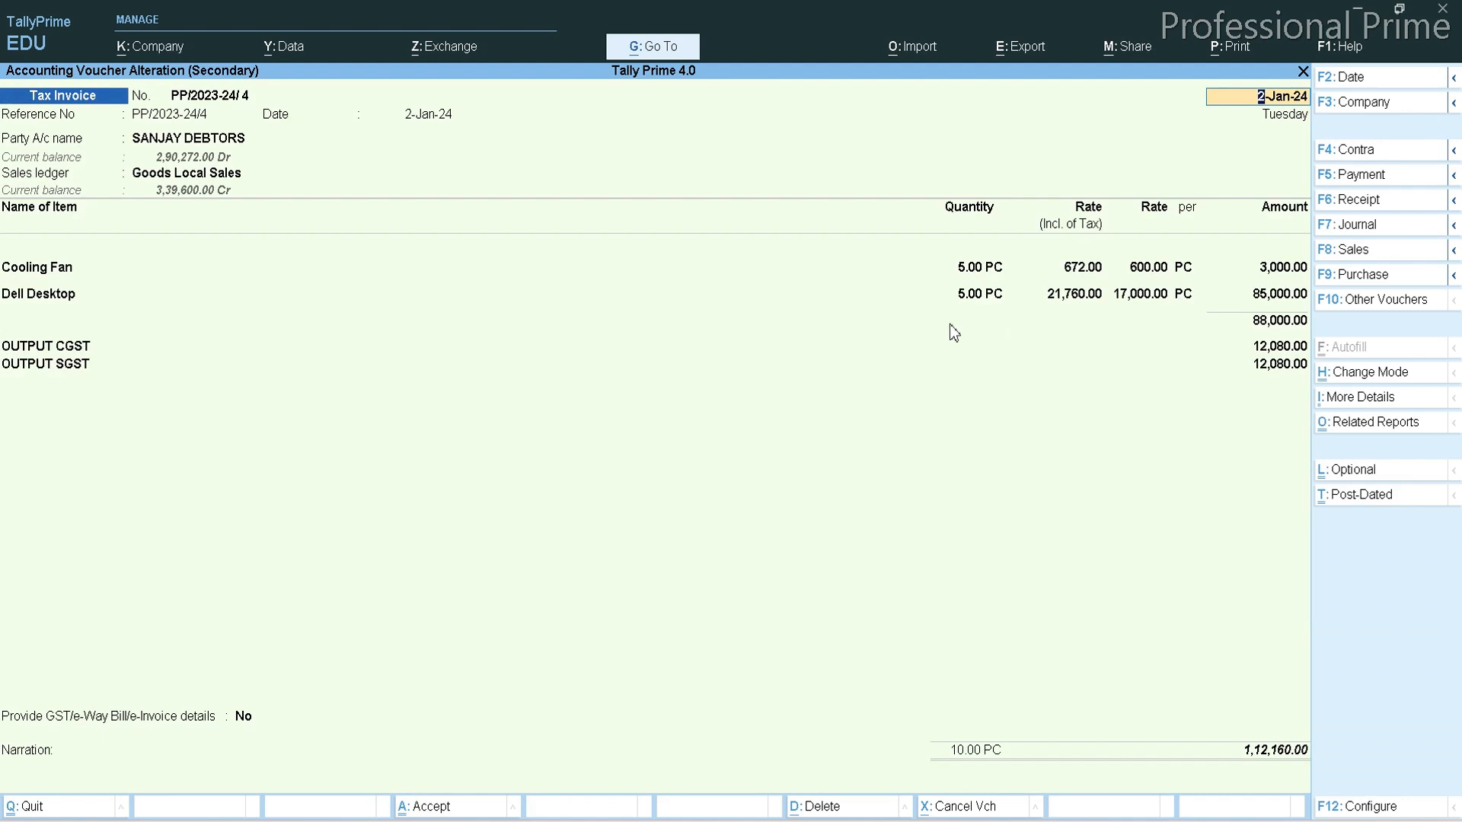
pyautogui.press('Escape')
pyautogui.press('Down')
pyautogui.press('Return')
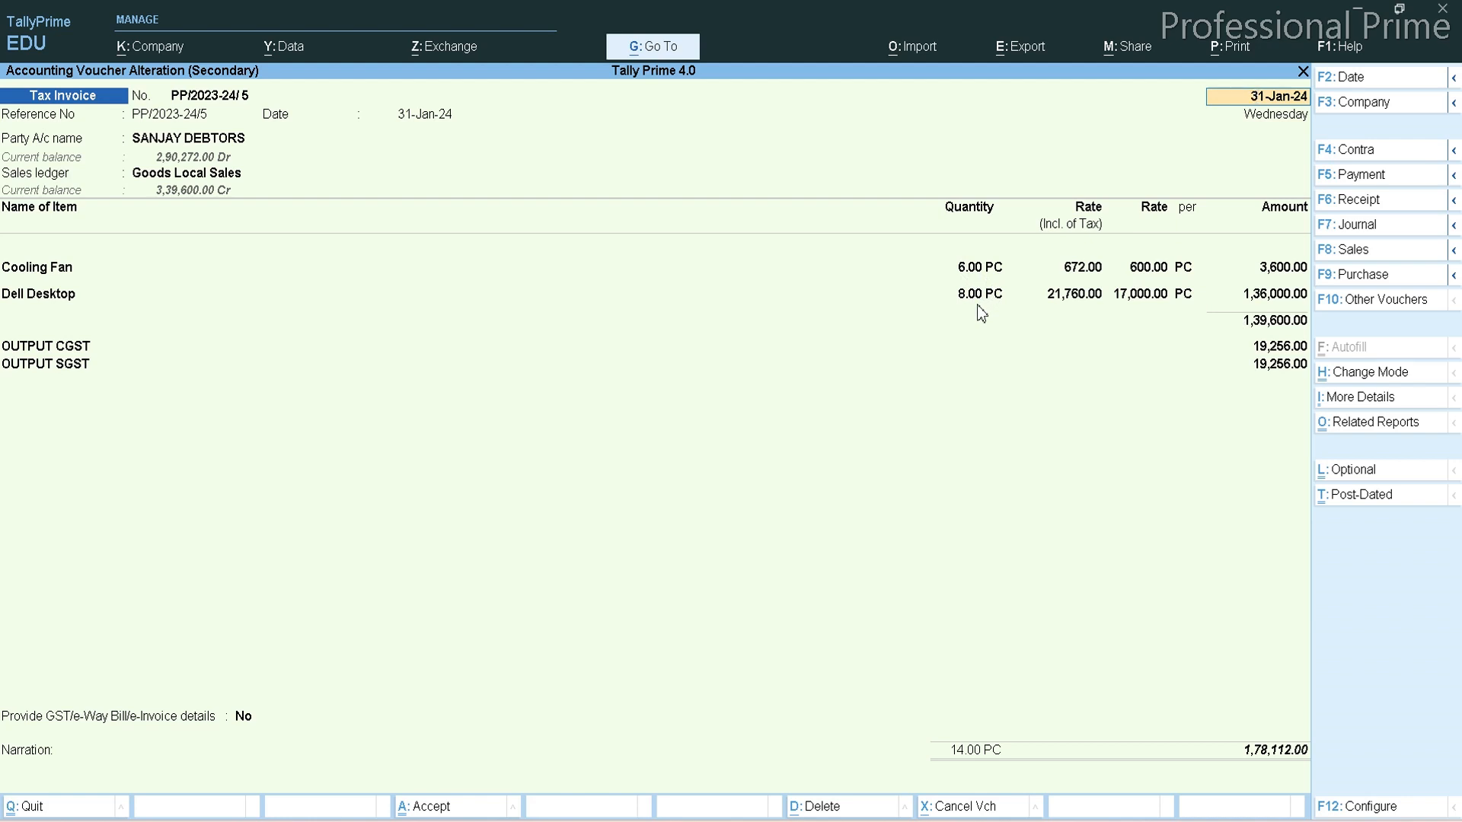
# Switch back to the TallyPrime window at the Gateway and start a credit note of the Sales Return voucher type
pyautogui.moveTo(941, 818)
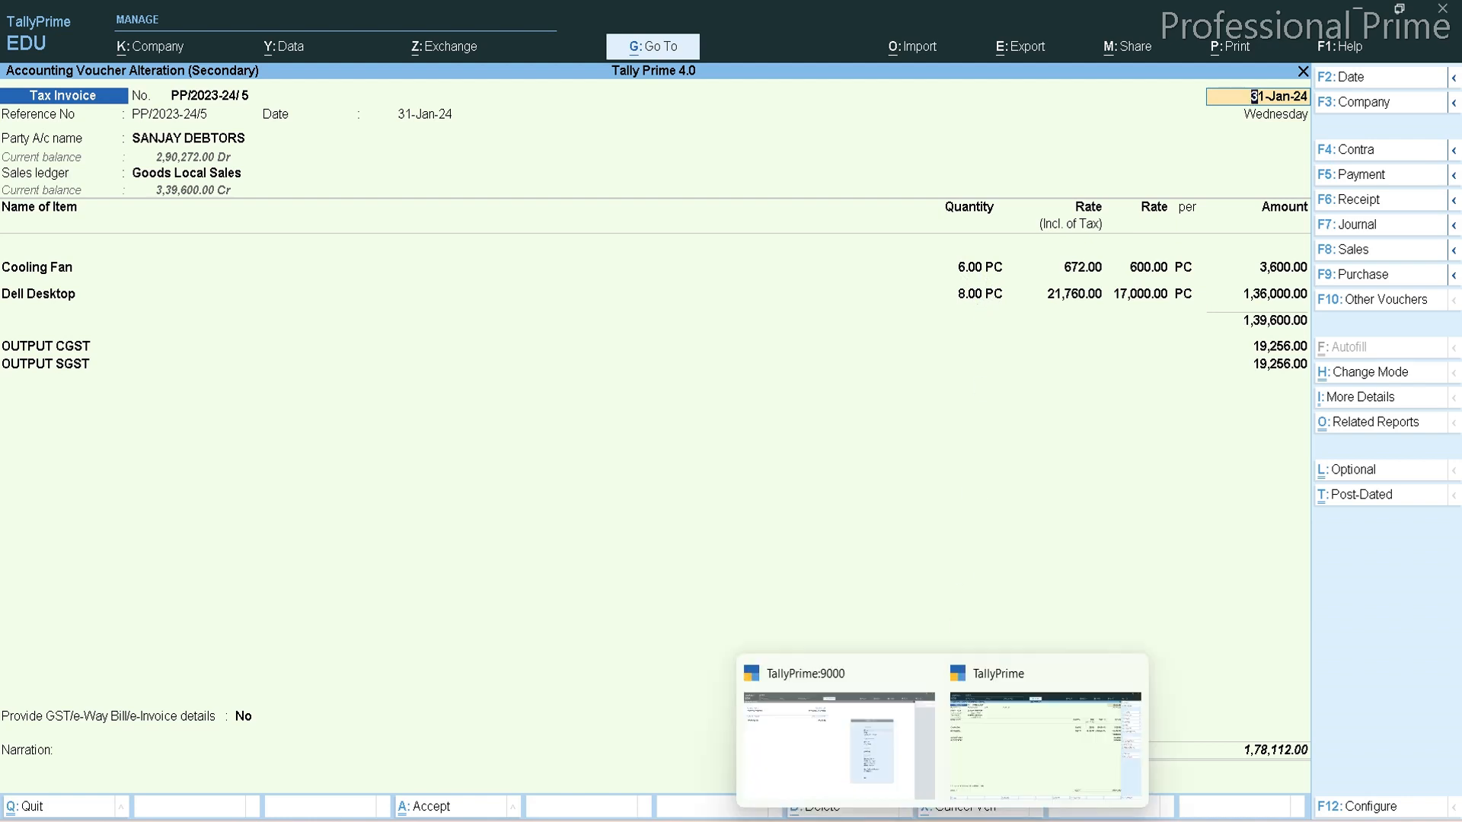
pyautogui.click(865, 788)
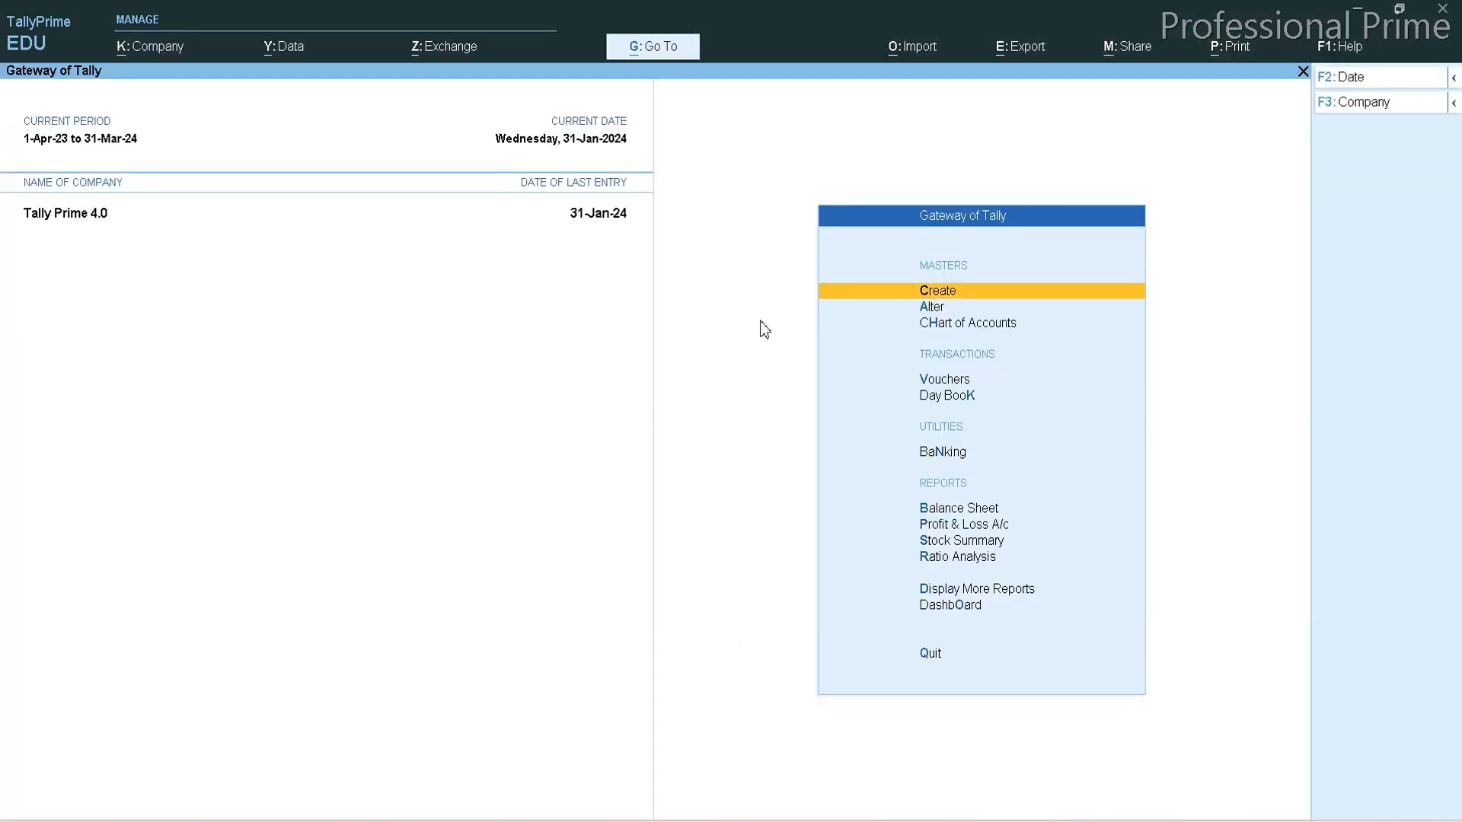
pyautogui.press('v')
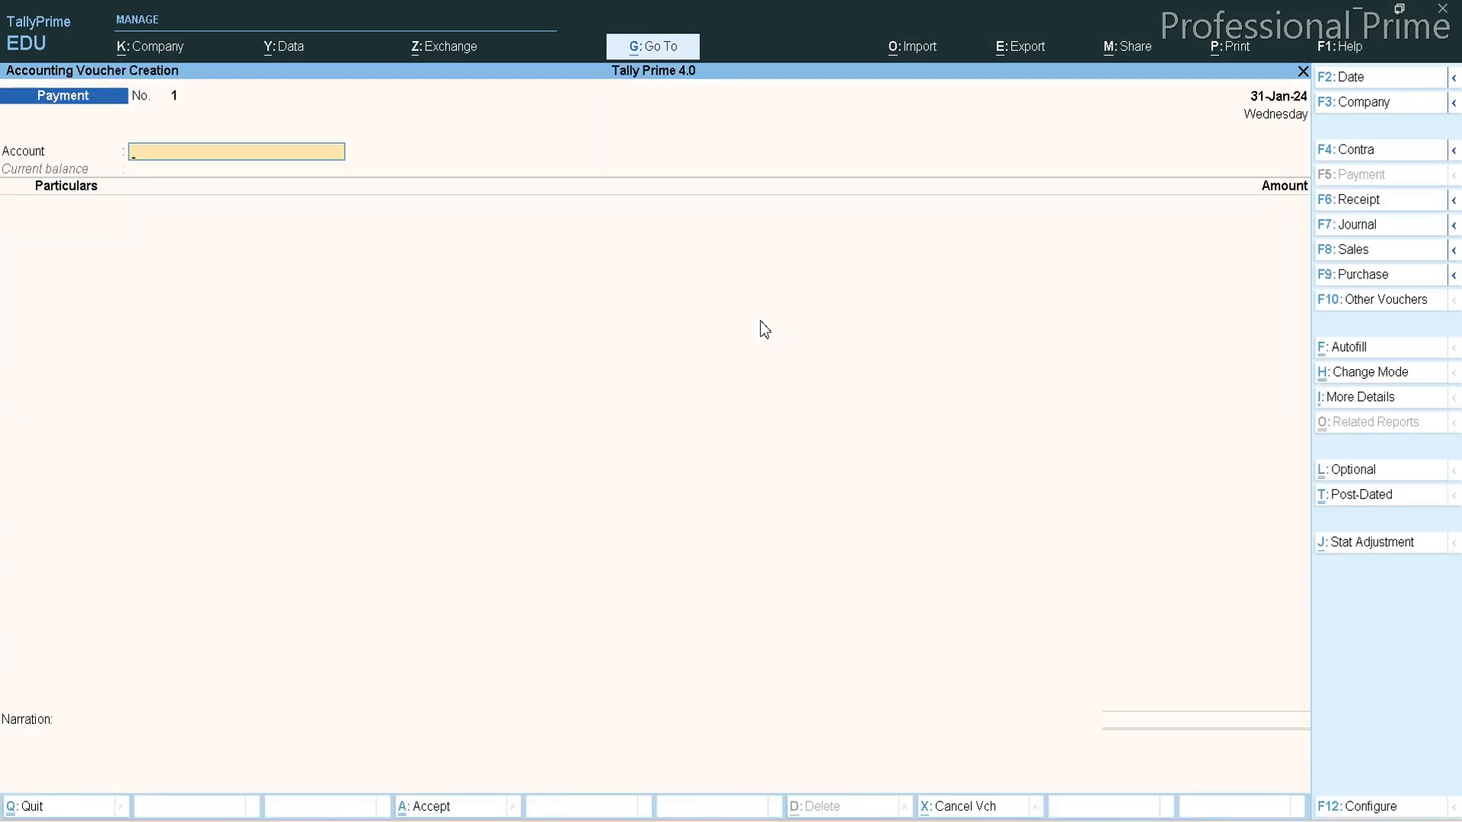
pyautogui.click(1453, 200)
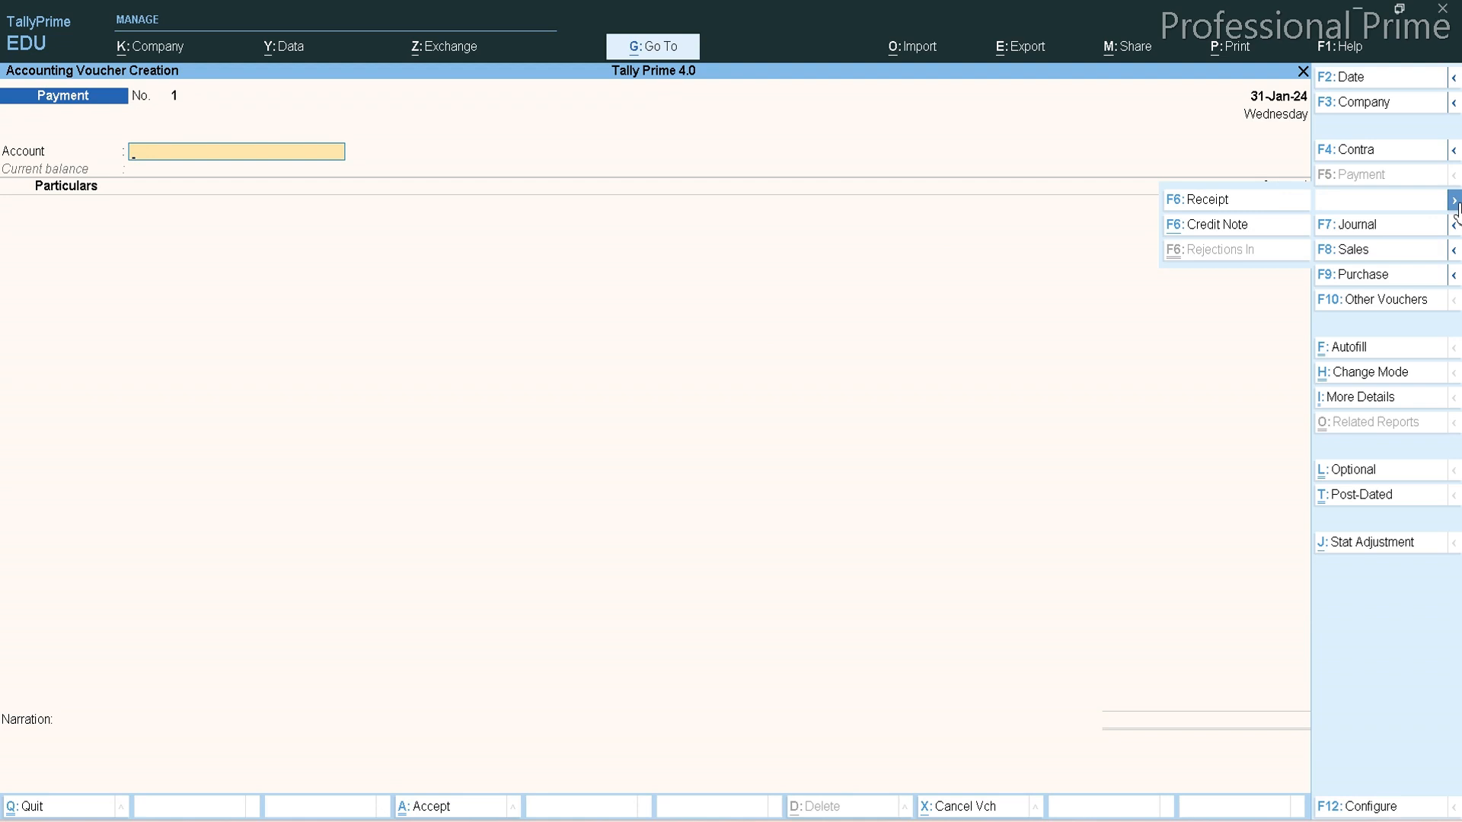
pyautogui.click(1240, 229)
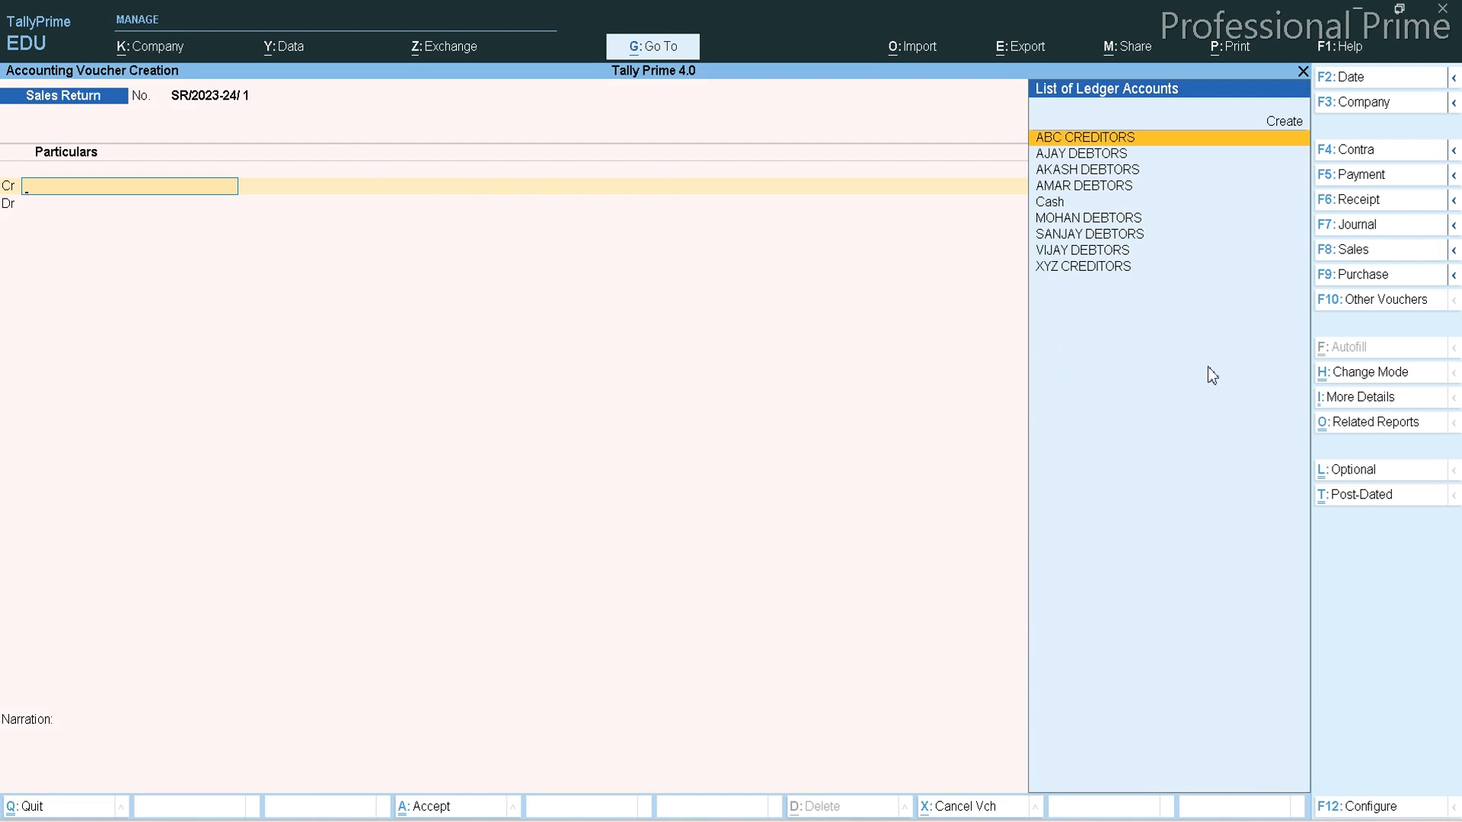
# Change the Sales Return voucher mode to Item Invoice
pyautogui.click(1355, 372)
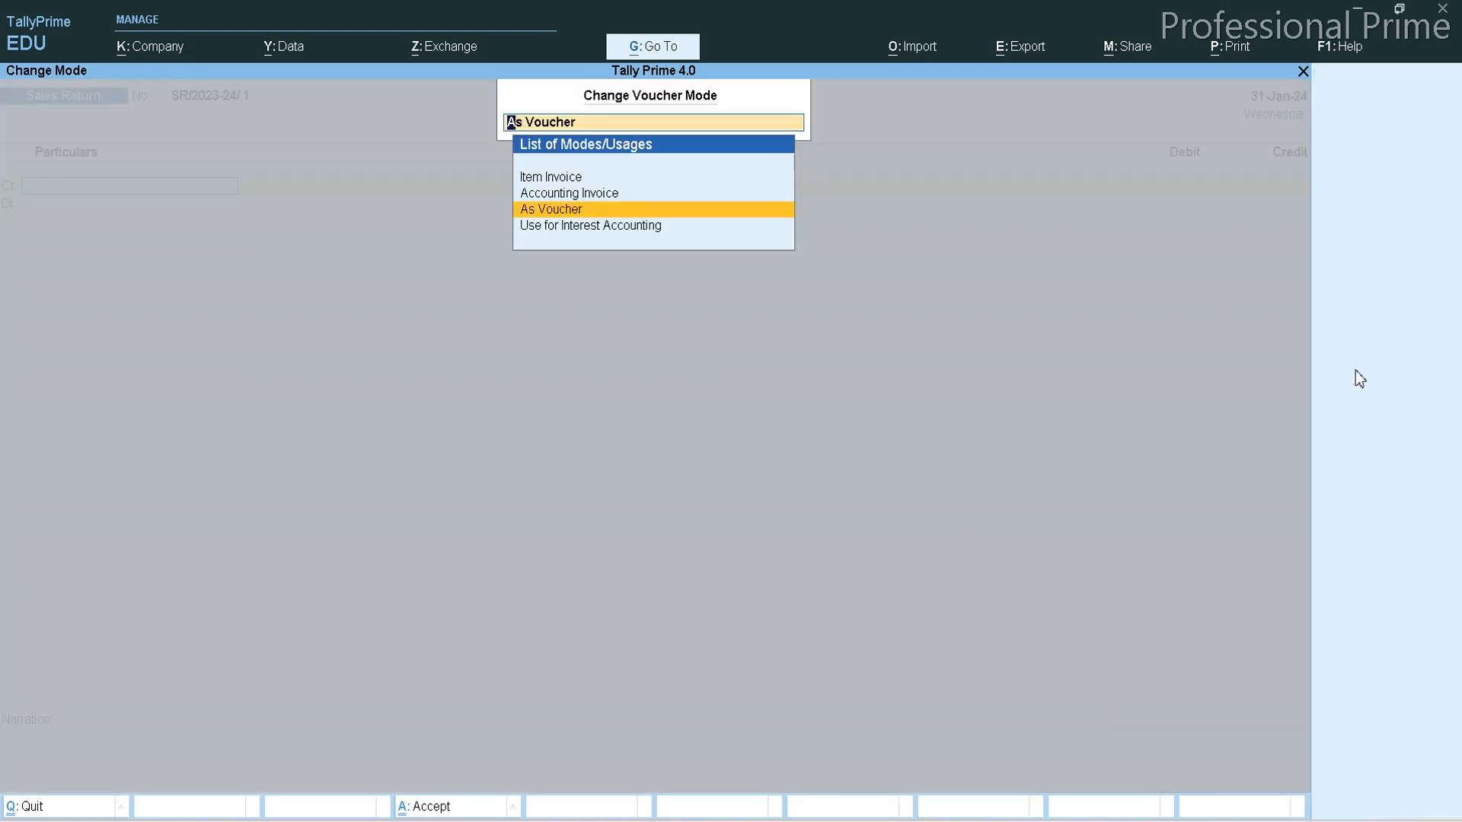
pyautogui.press('Up')
pyautogui.press('Up')
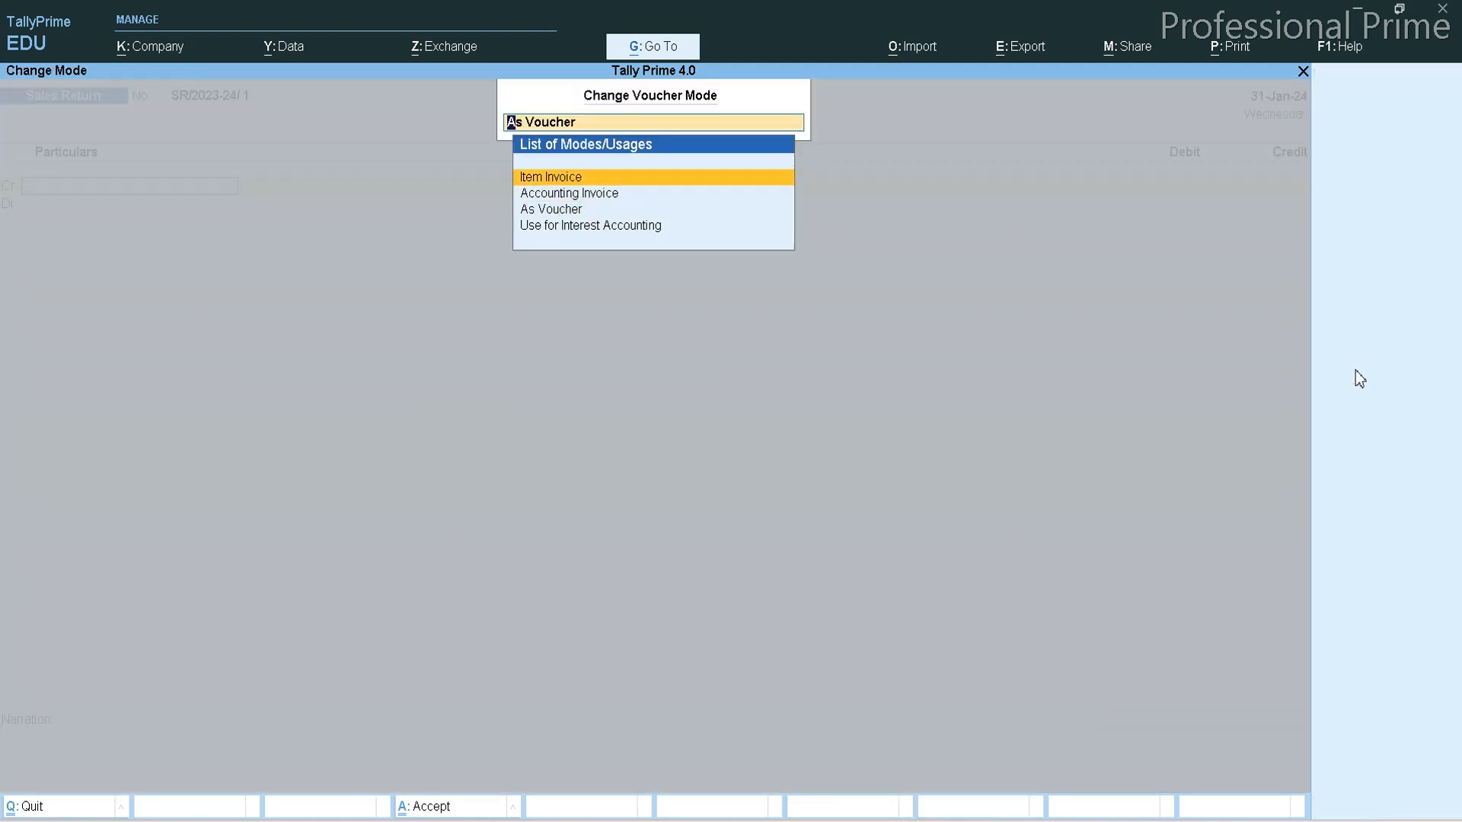
pyautogui.press('Return')
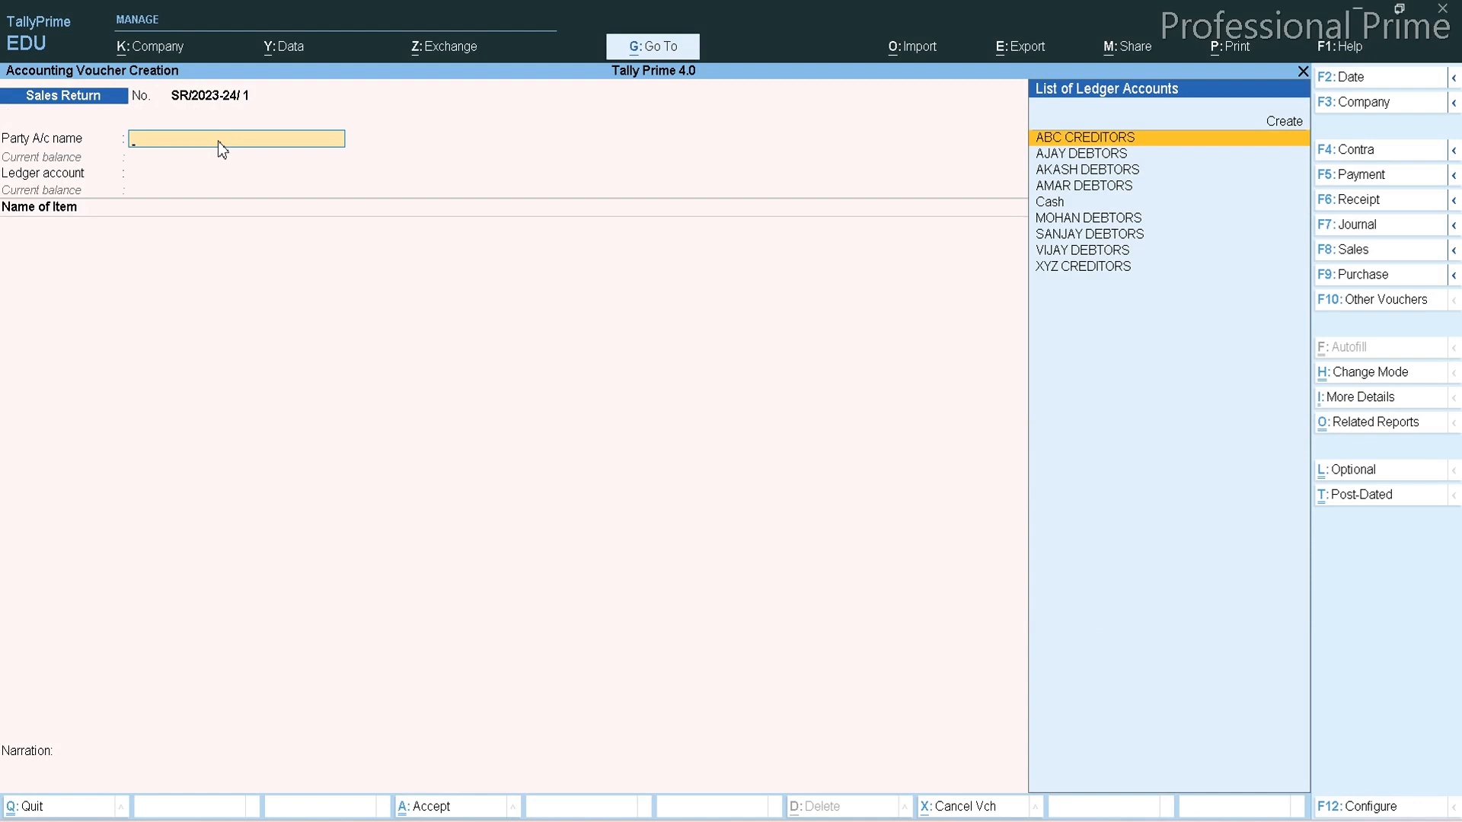
# Choose the debtor from the 31-Jan-24 invoice as the party account and Goods Local Sales Return as the ledger account
pyautogui.write('San')
pyautogui.press('Return')
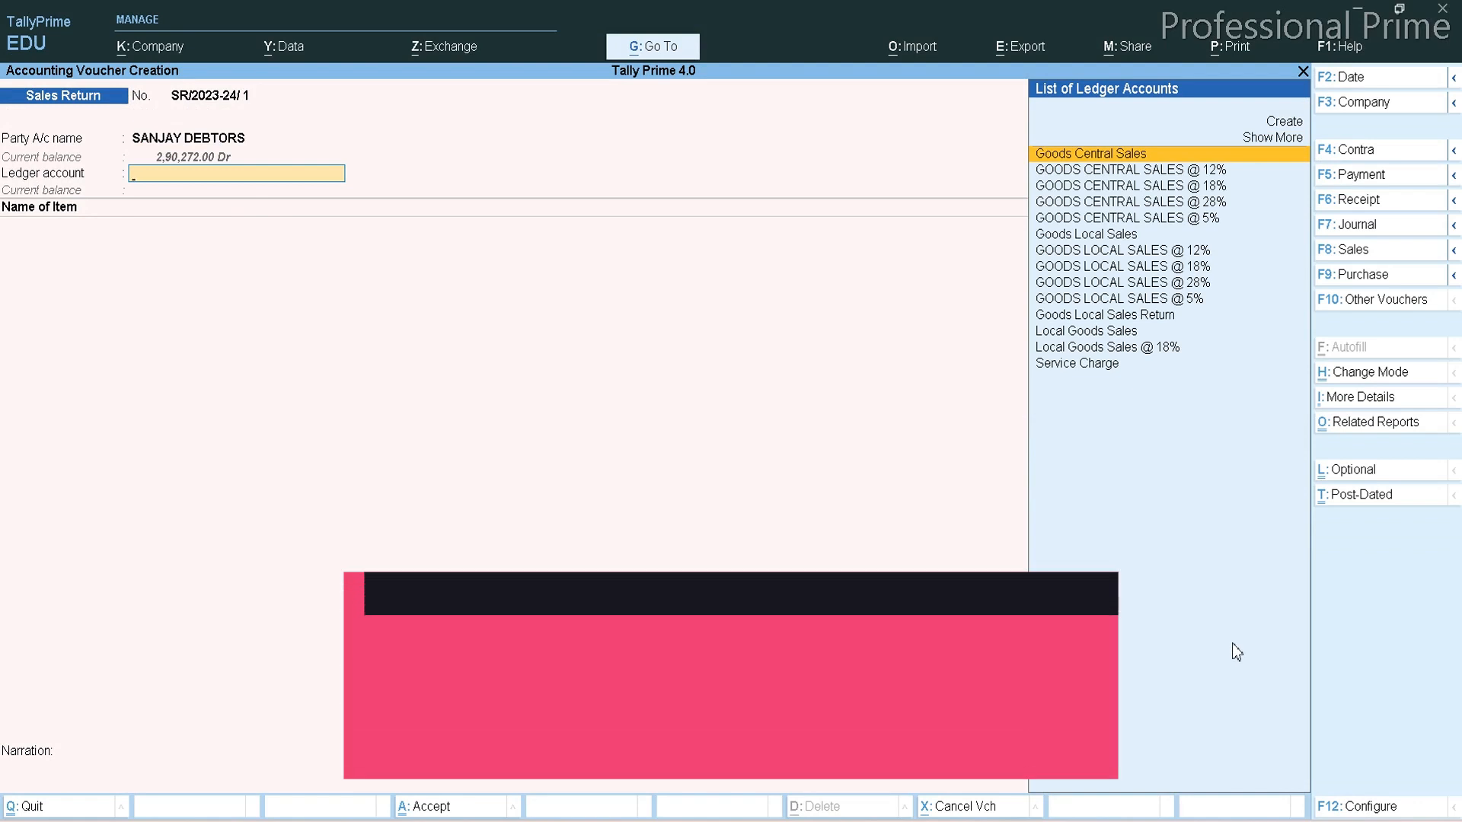
pyautogui.press('Down')
pyautogui.press('Down')
pyautogui.press('Down')
pyautogui.press('Down')
pyautogui.press('Down')
pyautogui.press('Down')
pyautogui.press('Down')
pyautogui.press('Down')
pyautogui.press('Down')
pyautogui.press('Down')
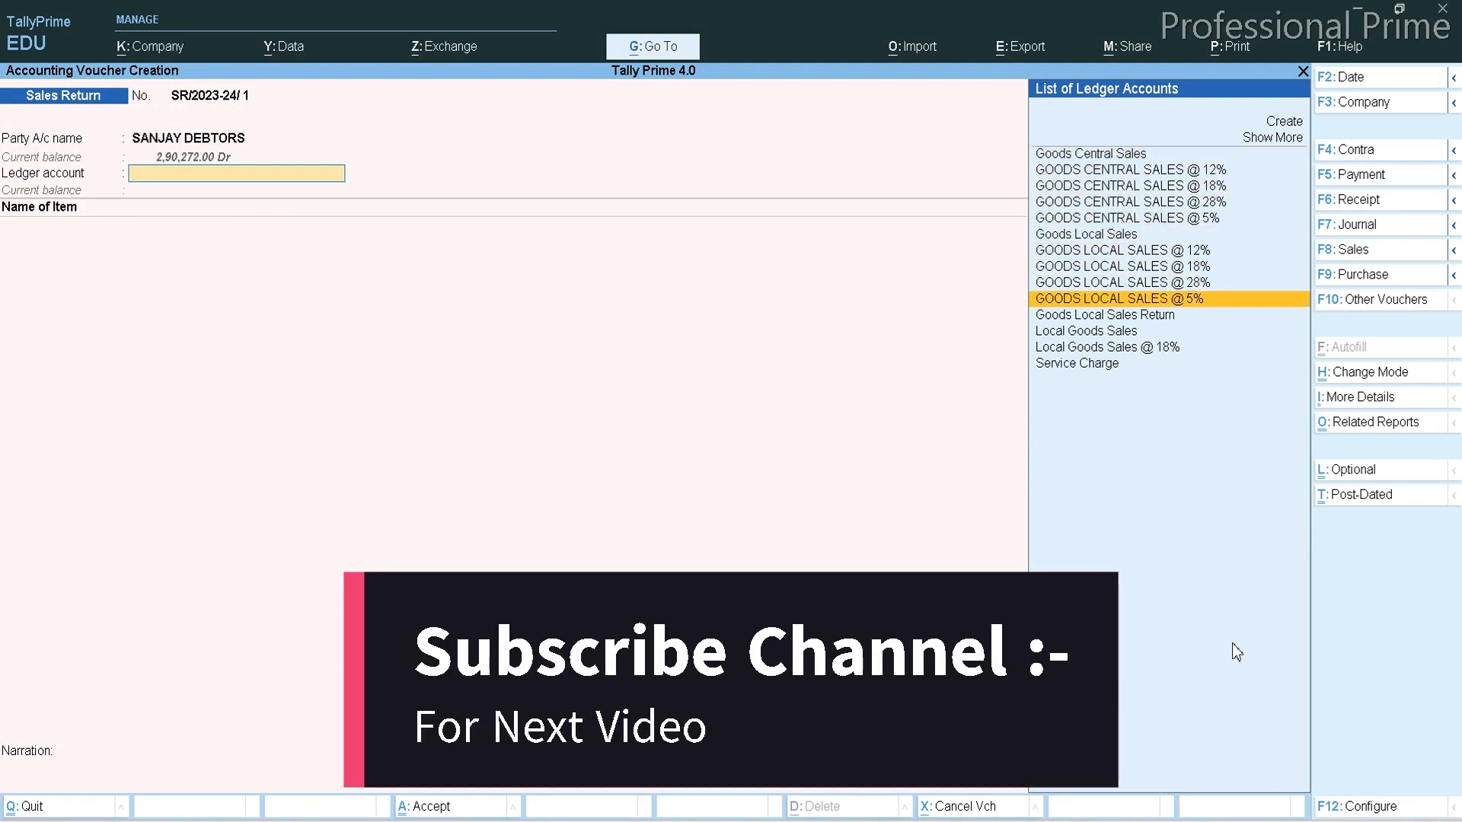
pyautogui.press('Return')
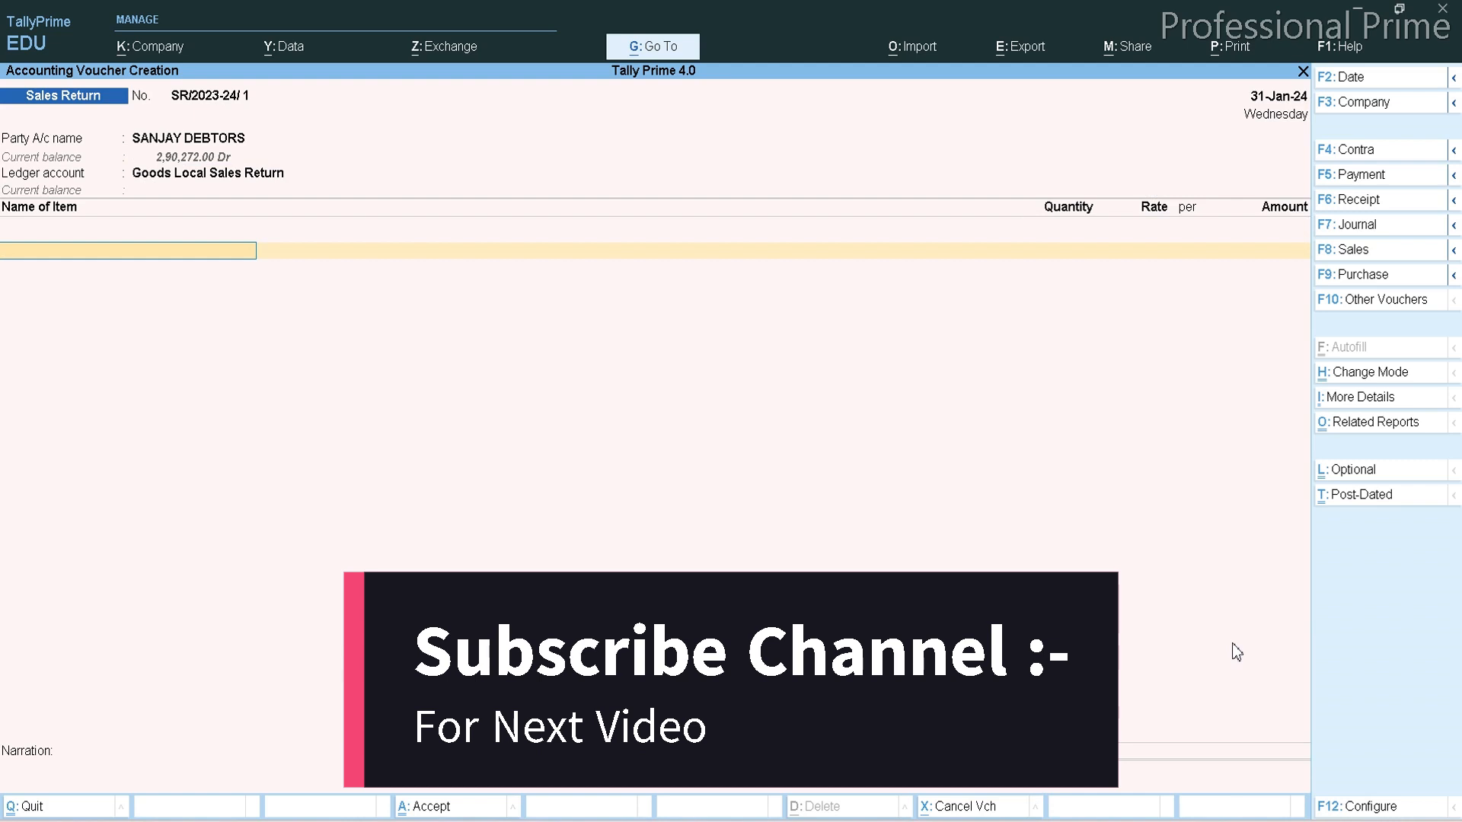
# Open the Goods Local Sales Return ledger from the voucher, examine its group and GST settings, and accept it as is
pyautogui.press('BackSpace')
pyautogui.hotkey('ctrl', 'Return')
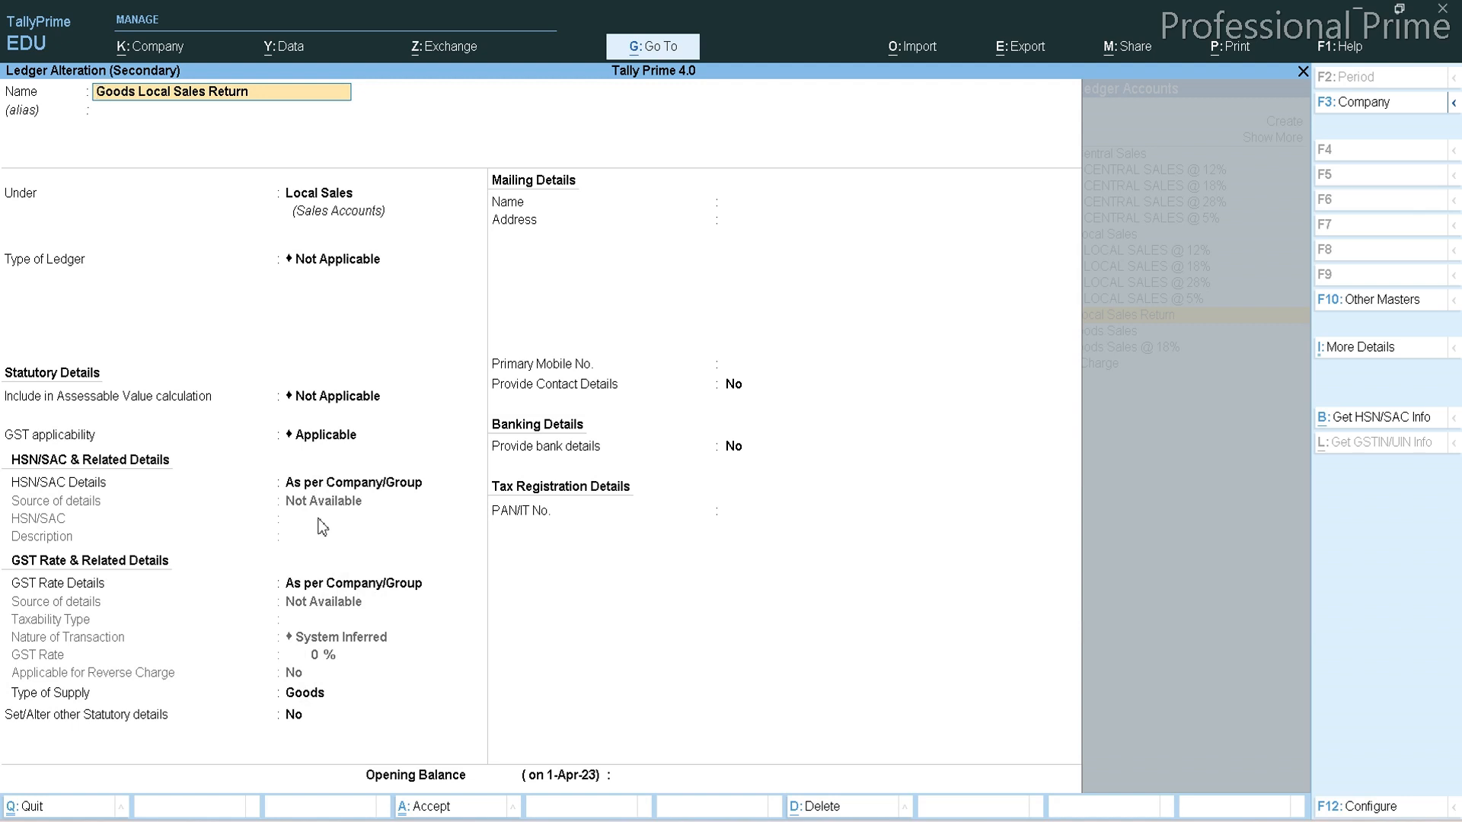
pyautogui.press('ctrl')
pyautogui.hotkey('ctrl', 'a')
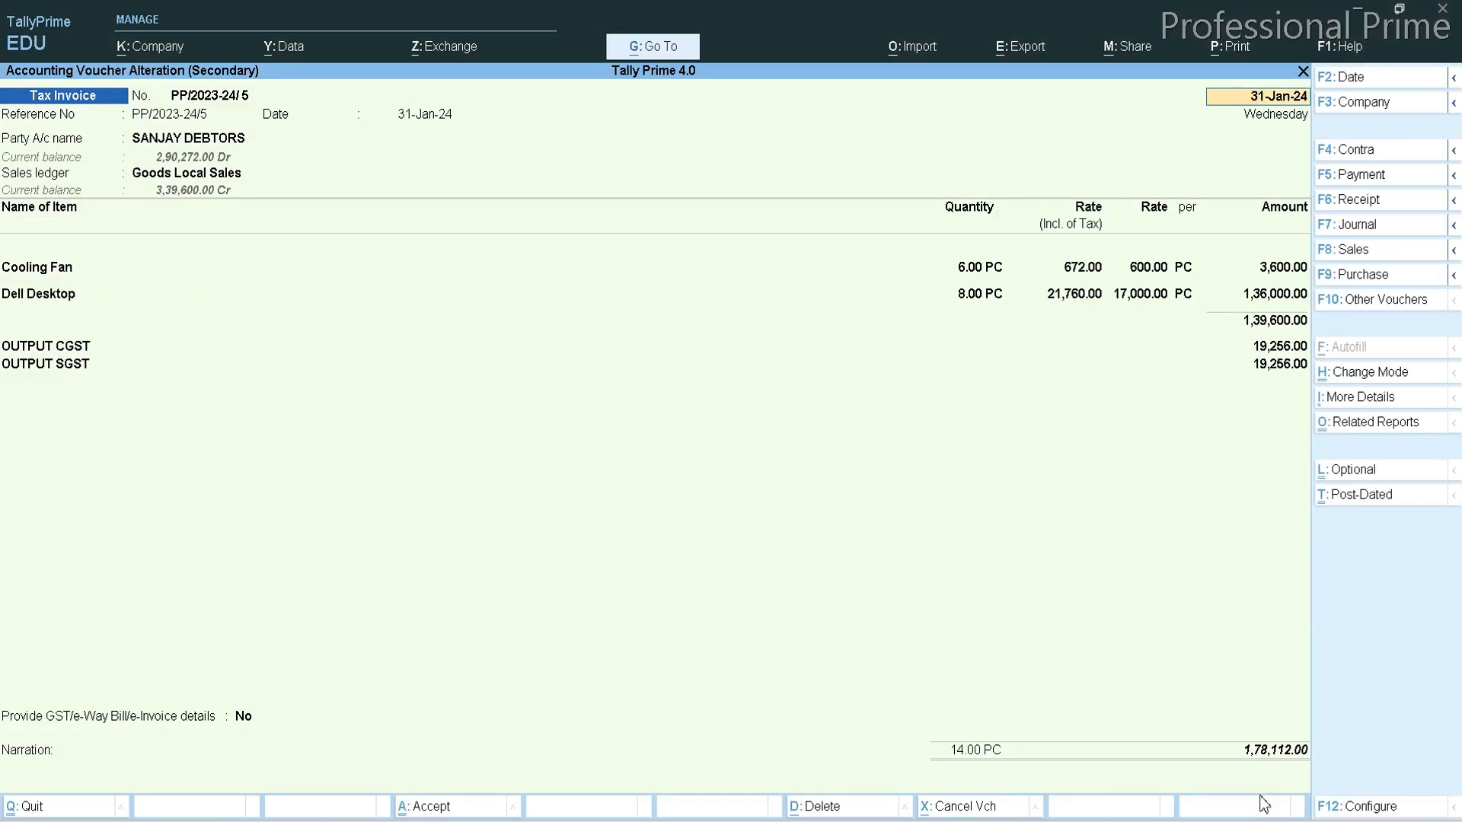
# Return to the Sales Return voucher and add Cooling Fan with a quantity of 2 PC at a rate of 600.00
pyautogui.hotkey('alt', 'Tab')
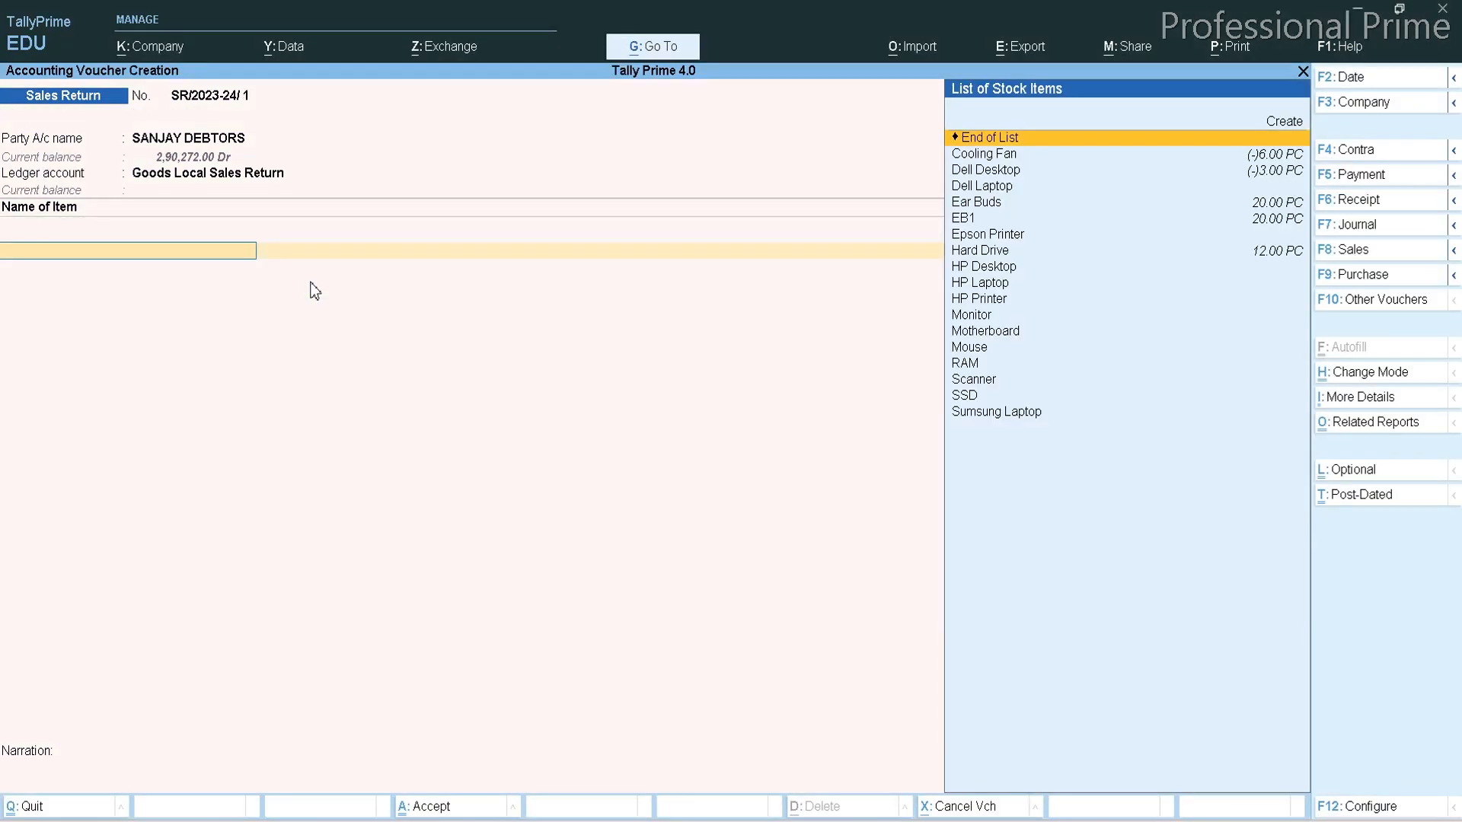
pyautogui.write('coo')
pyautogui.press('Return')
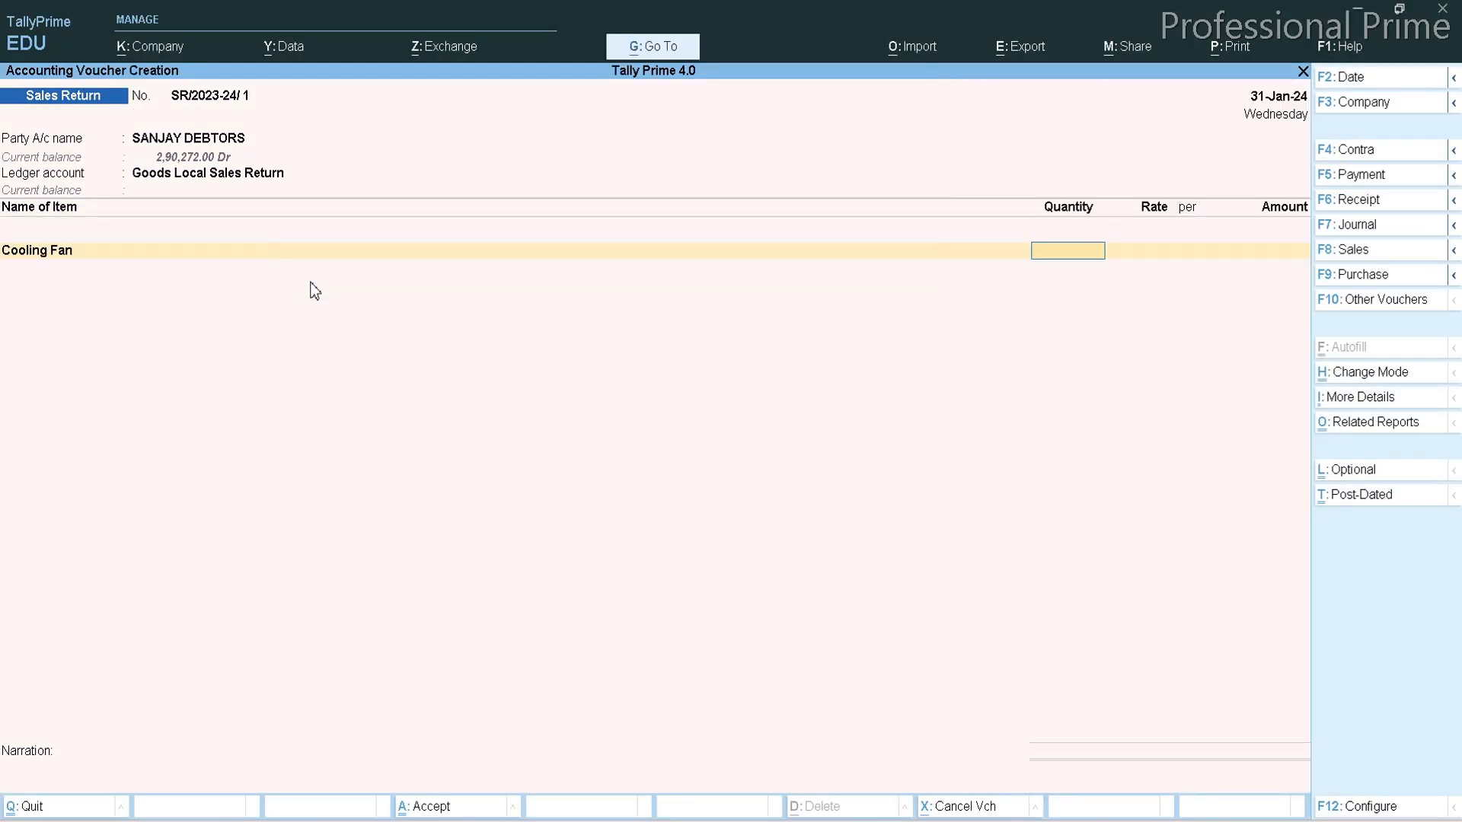
pyautogui.write('2')
pyautogui.press('Return')
pyautogui.press('Return')
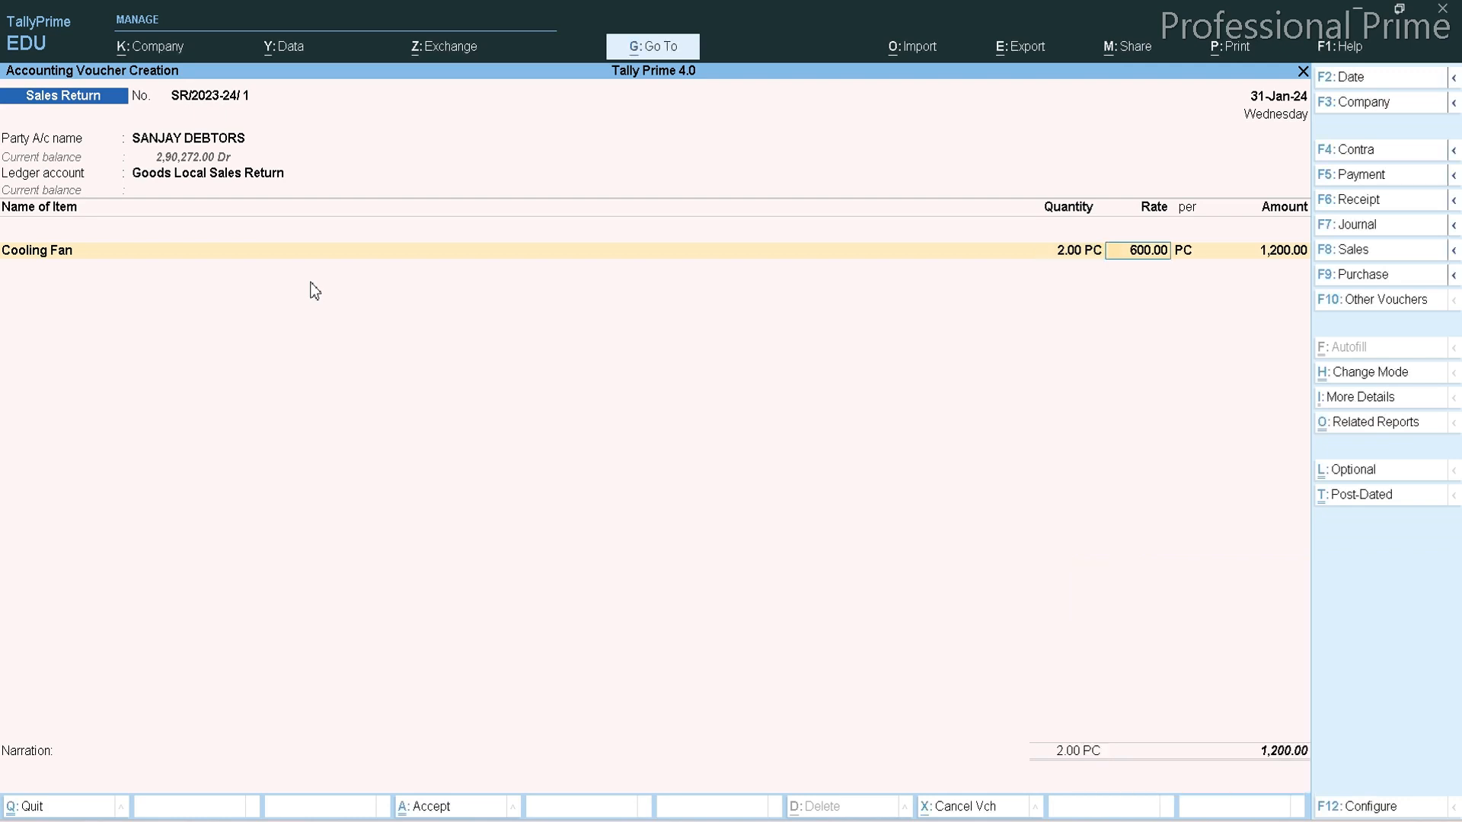
pyautogui.press('Return')
pyautogui.press('Return')
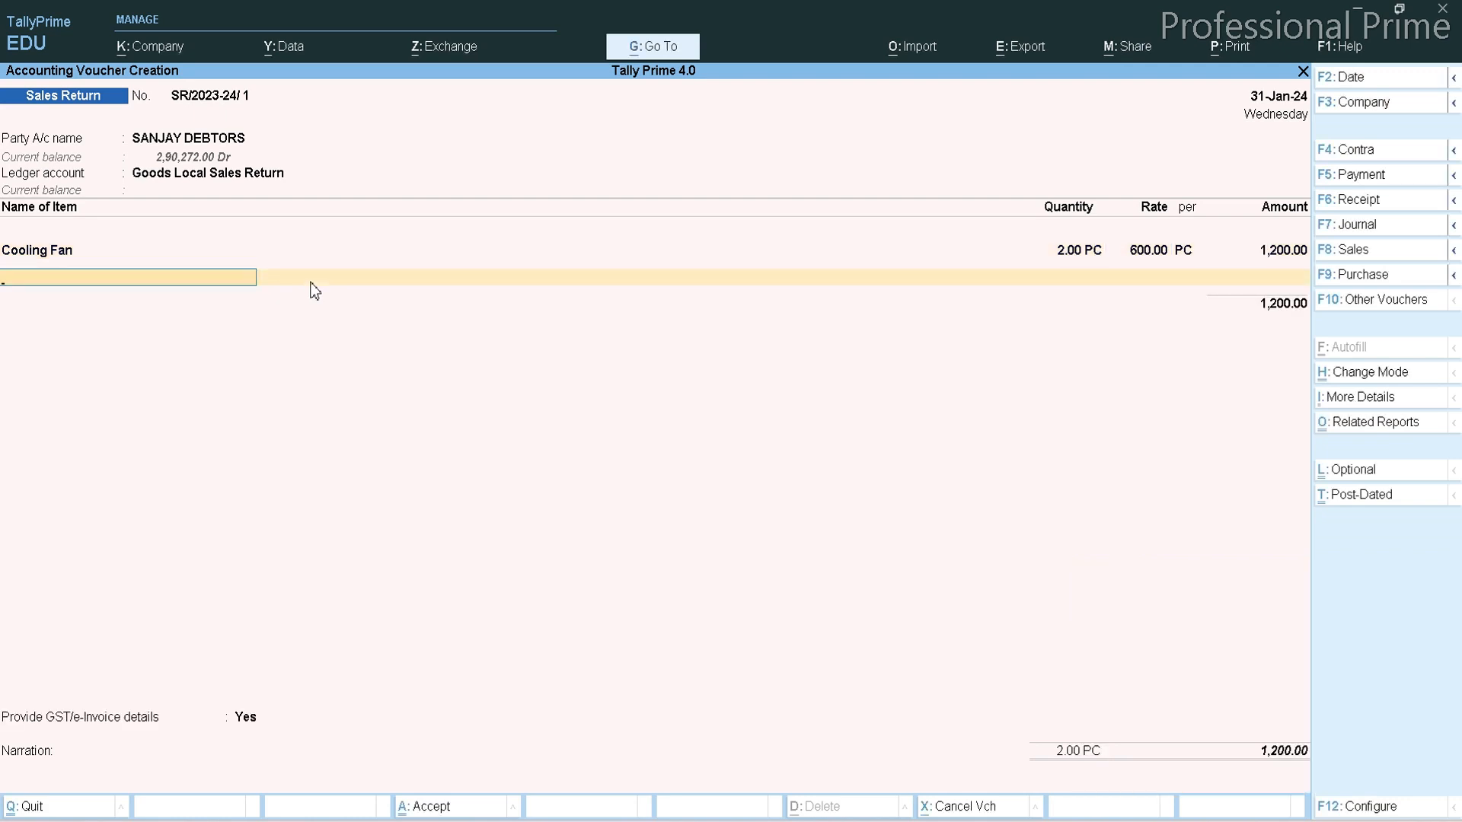
# Check the original invoice window again and add Dell Desktop to the Sales Return with a quantity of 2 PC at 17,000.00
pyautogui.hotkey('alt', 'Tab')
pyautogui.hotkey('alt', 'Tab')
pyautogui.write('De')
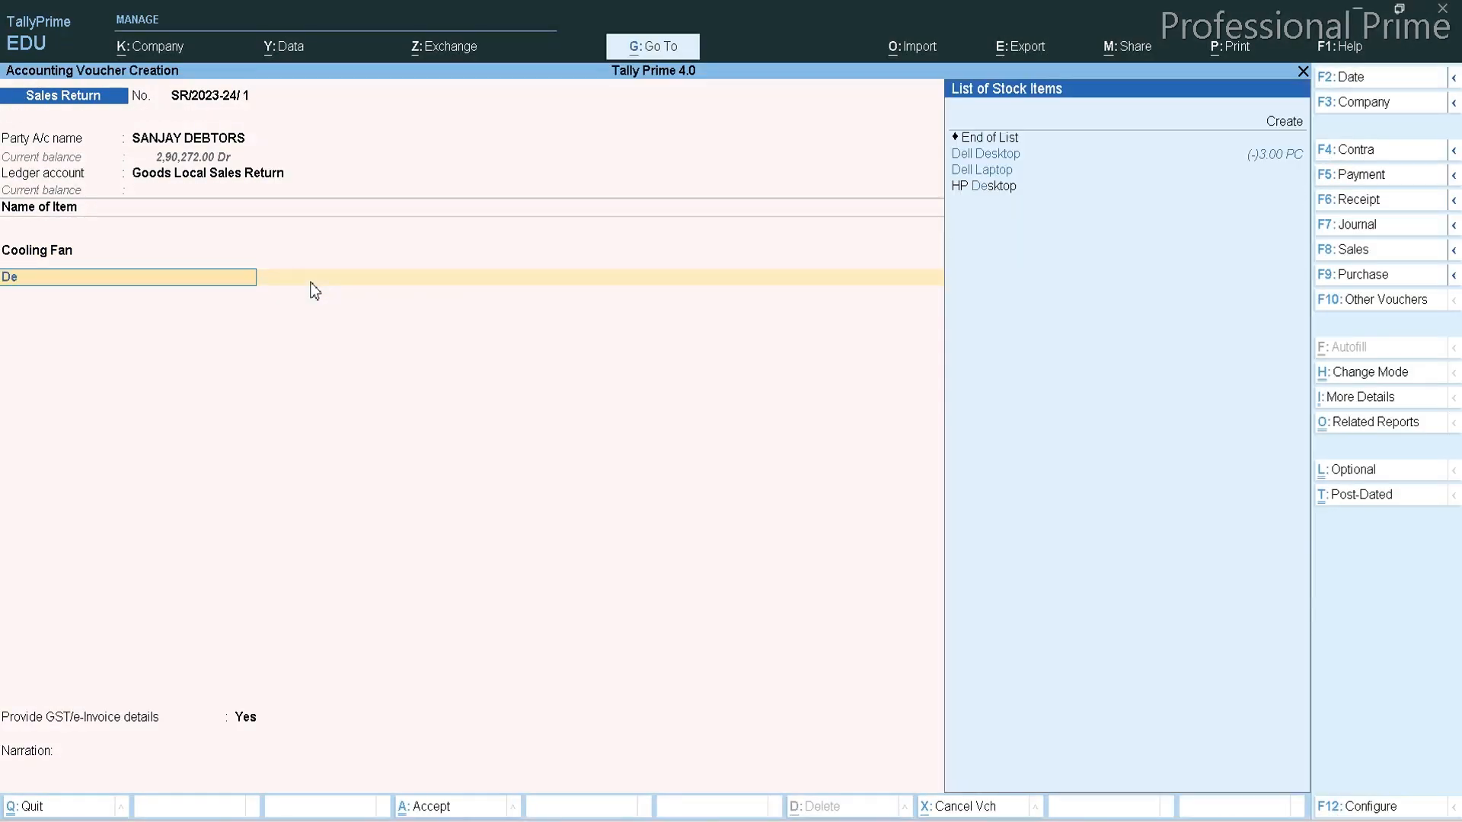
pyautogui.write('l')
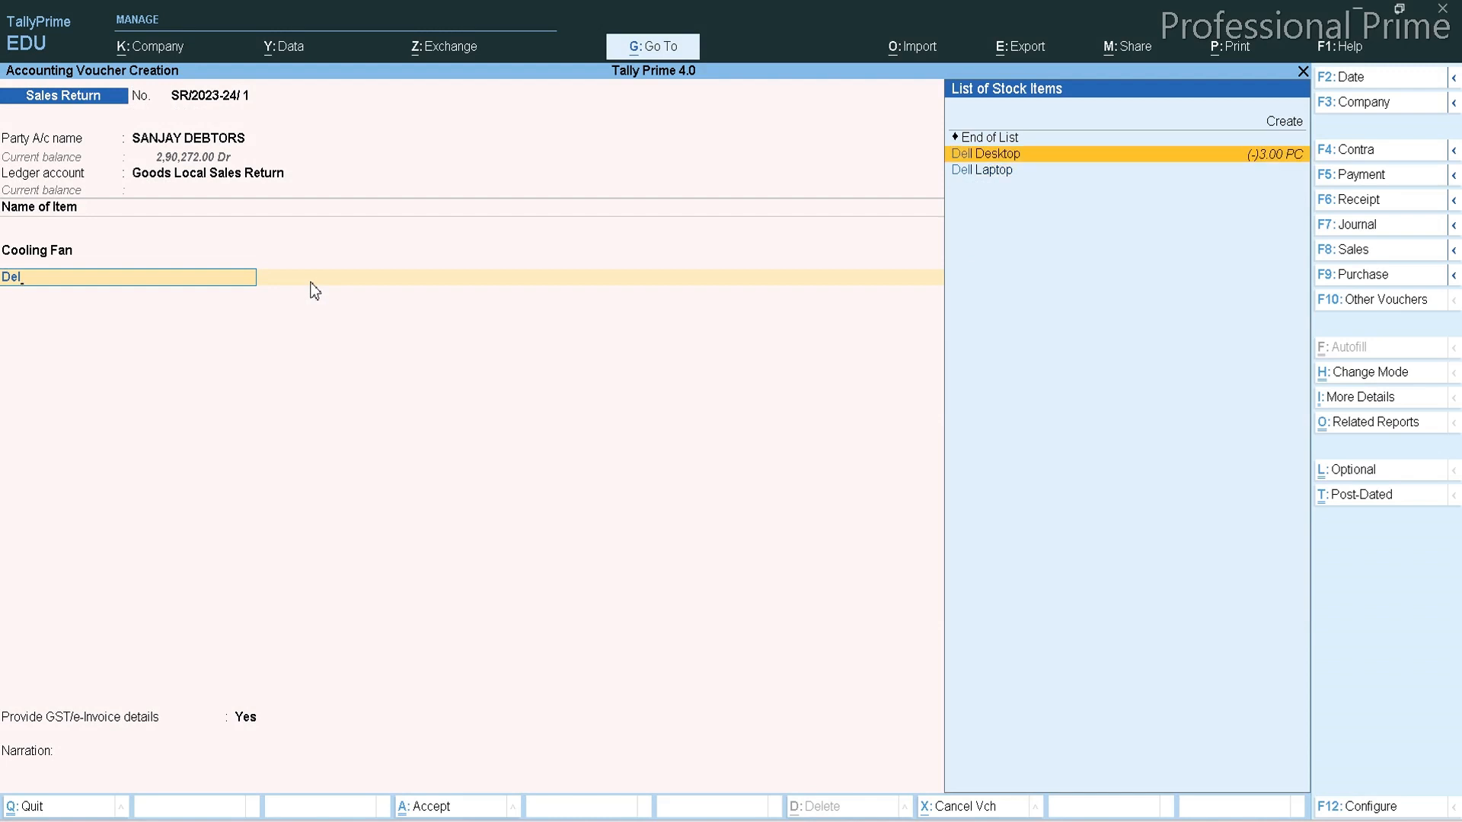
pyautogui.press('Return')
pyautogui.write('2')
pyautogui.press('Return')
pyautogui.press('Return')
pyautogui.press('Return')
pyautogui.press('Return')
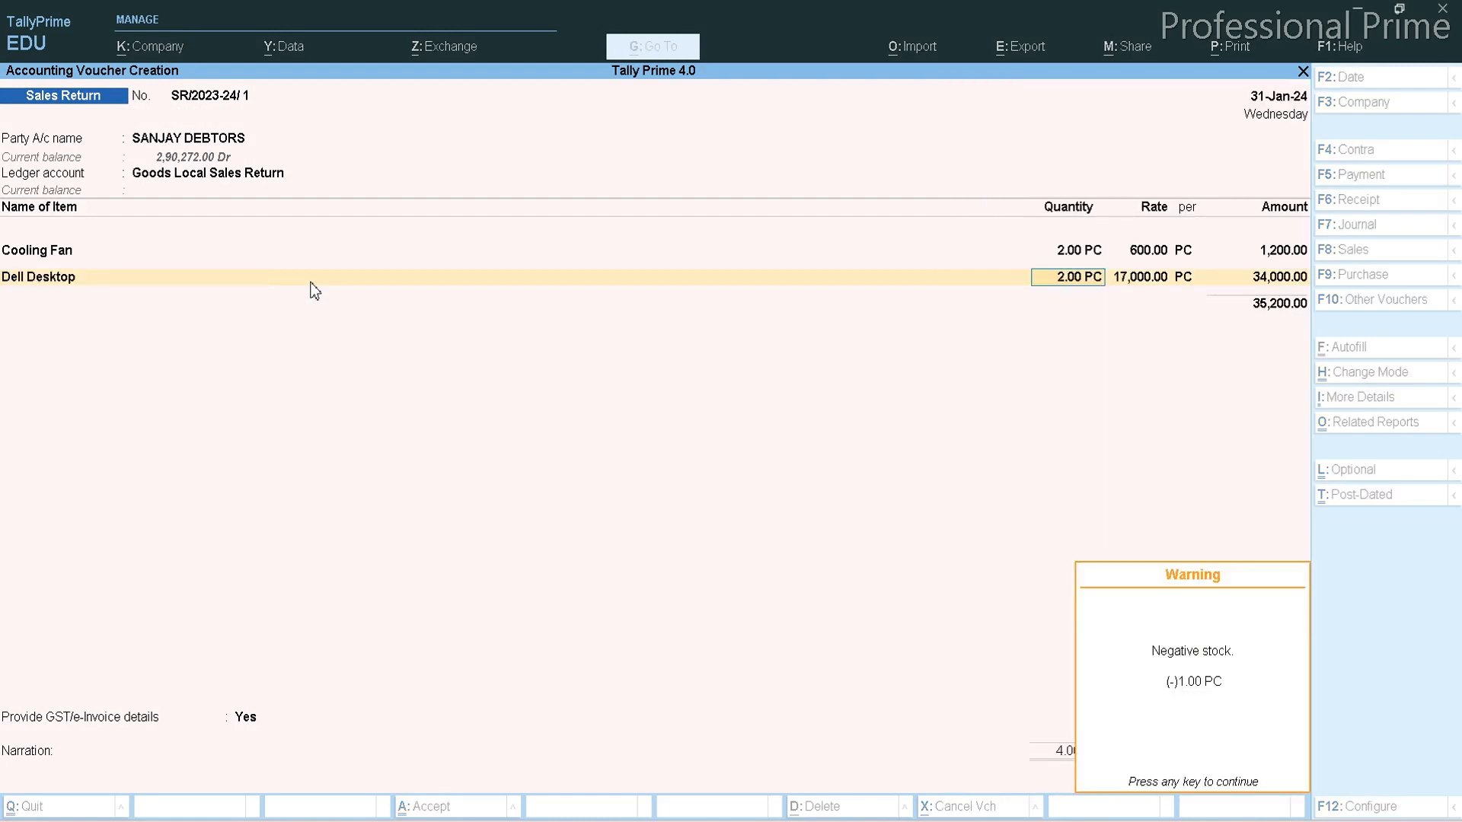
# Dismiss the negative stock warning and add the OUTPUT CGST ledger below the Sales Return items
pyautogui.press('Return')
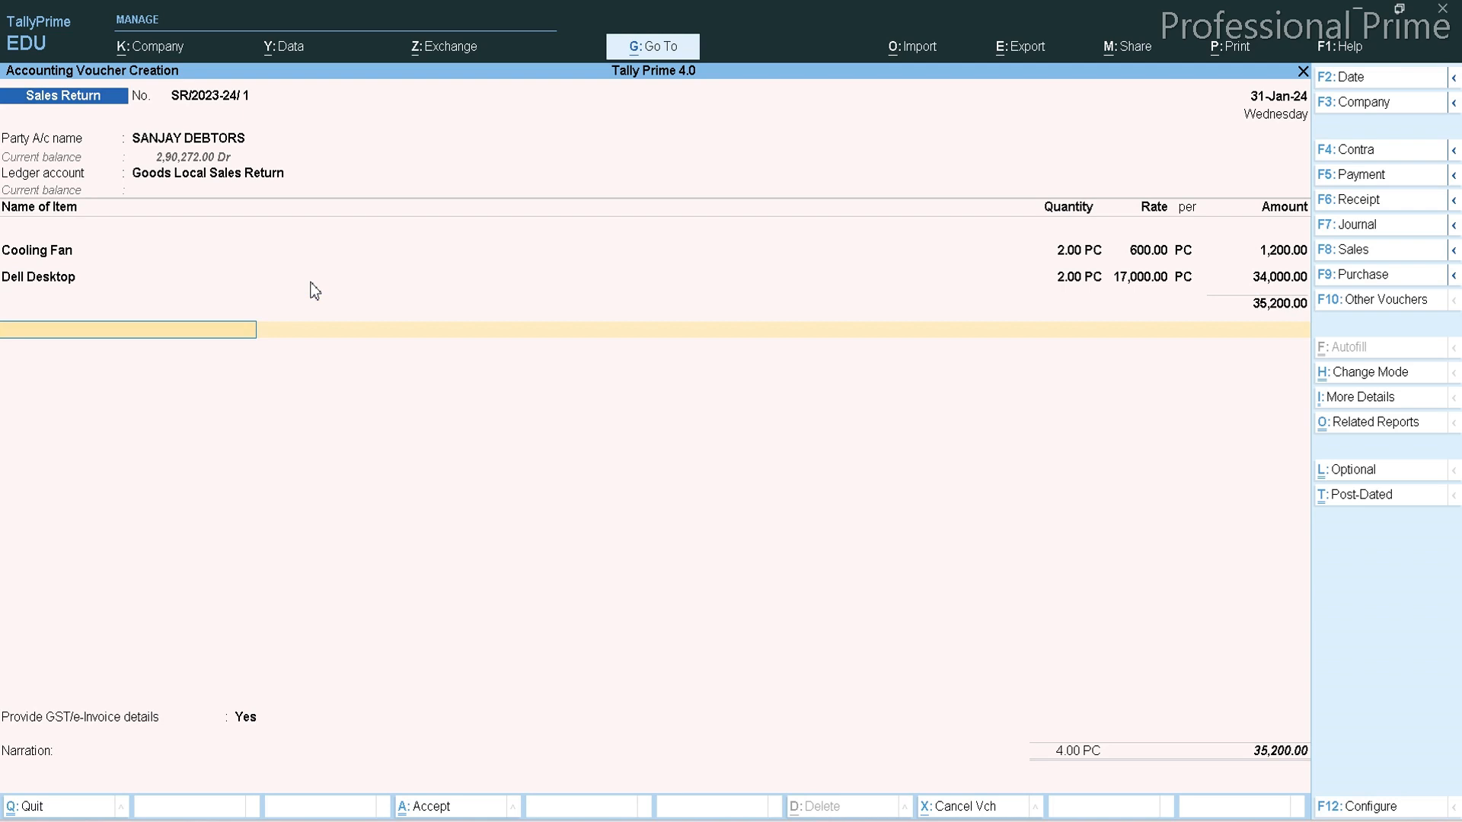
pyautogui.write('out')
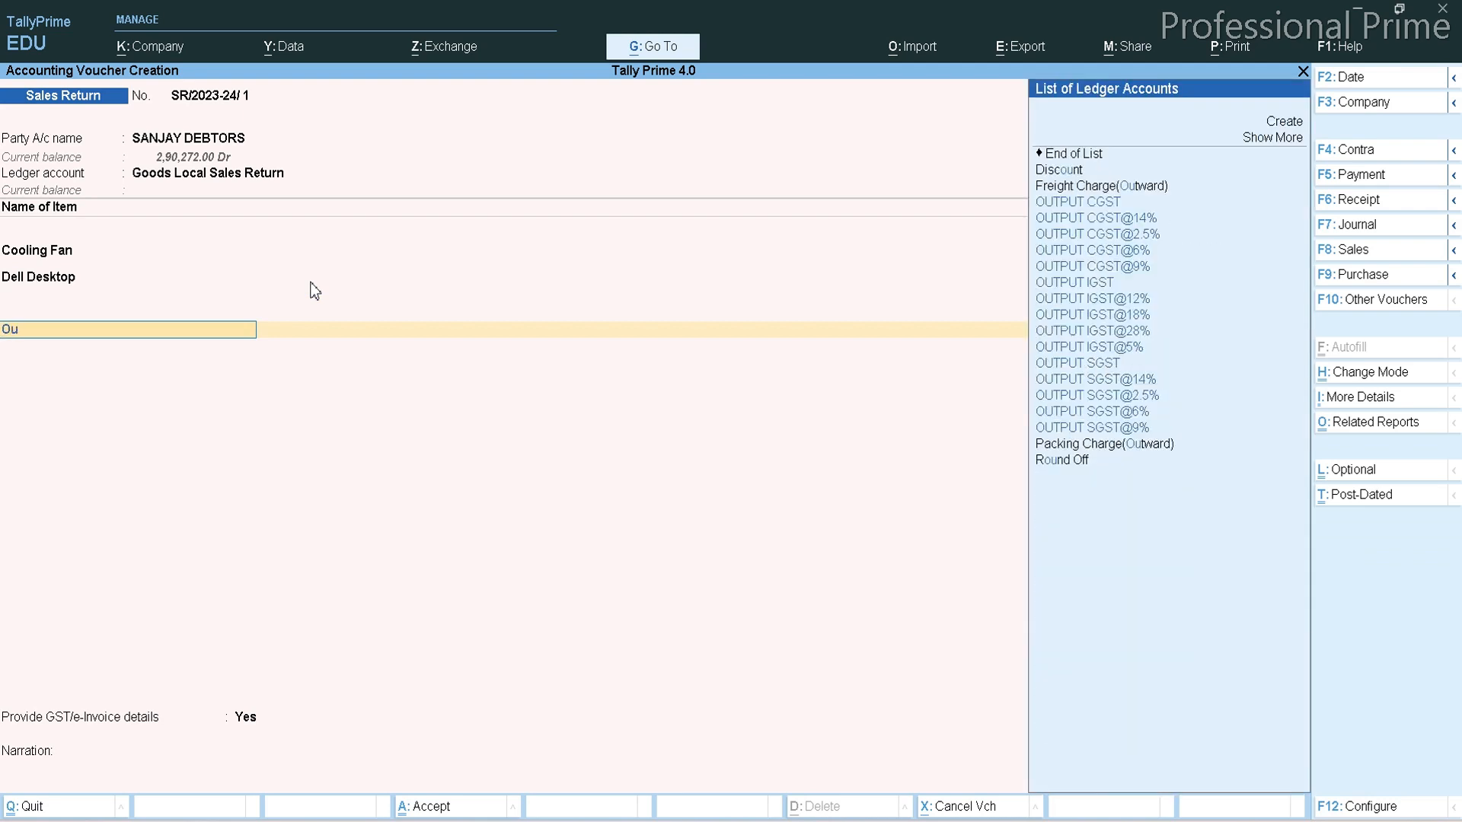
pyautogui.press('Down')
pyautogui.press('Return')
pyautogui.press('Return')
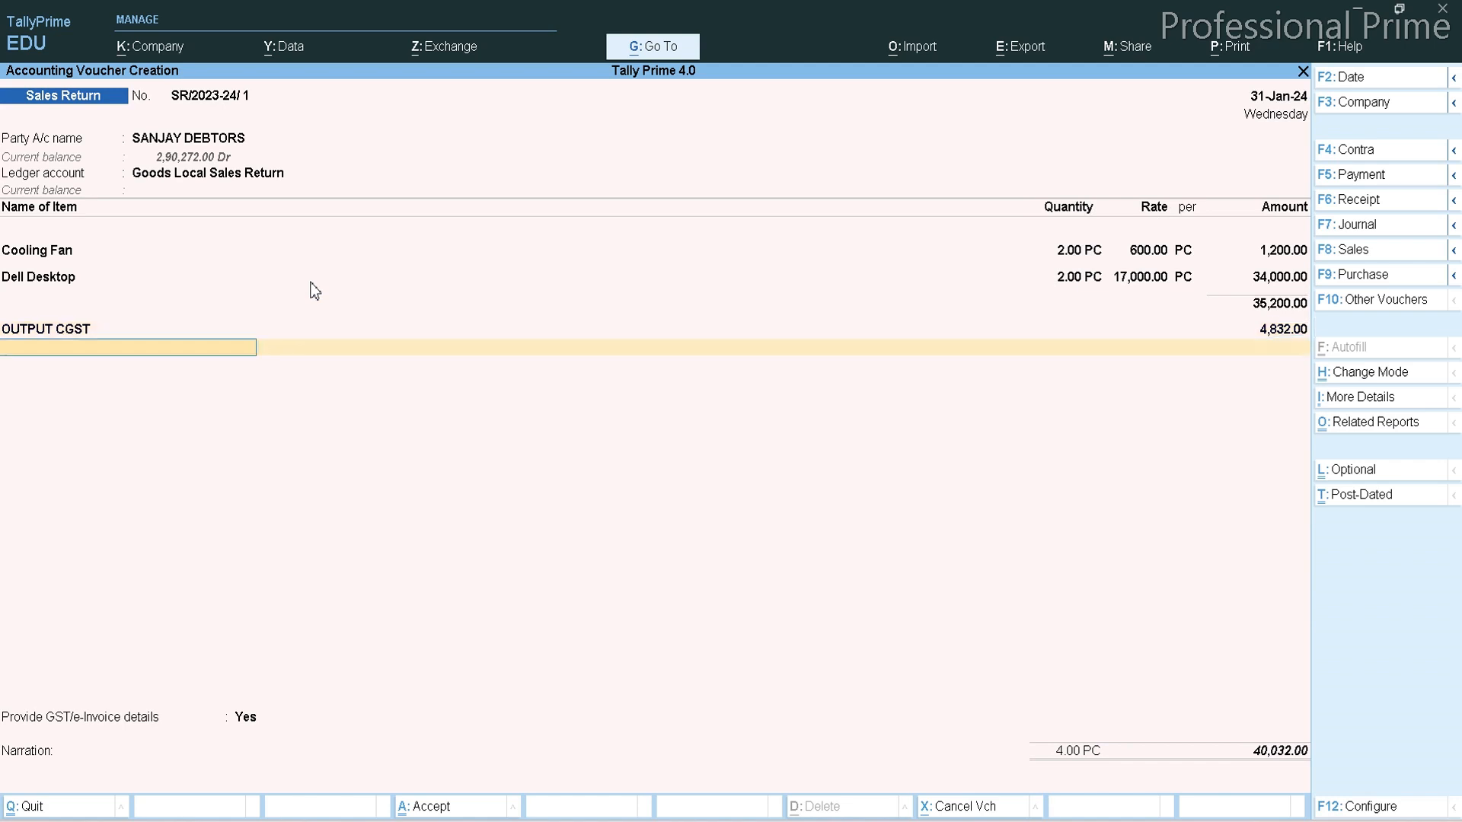
# Add the OUTPUT SGST ledger below OUTPUT CGST and finish the ledger entries
pyautogui.write('Out')
pyautogui.press('Up')
pyautogui.press('Up')
pyautogui.press('Up')
pyautogui.press('Up')
pyautogui.press('Up')
pyautogui.press('Up')
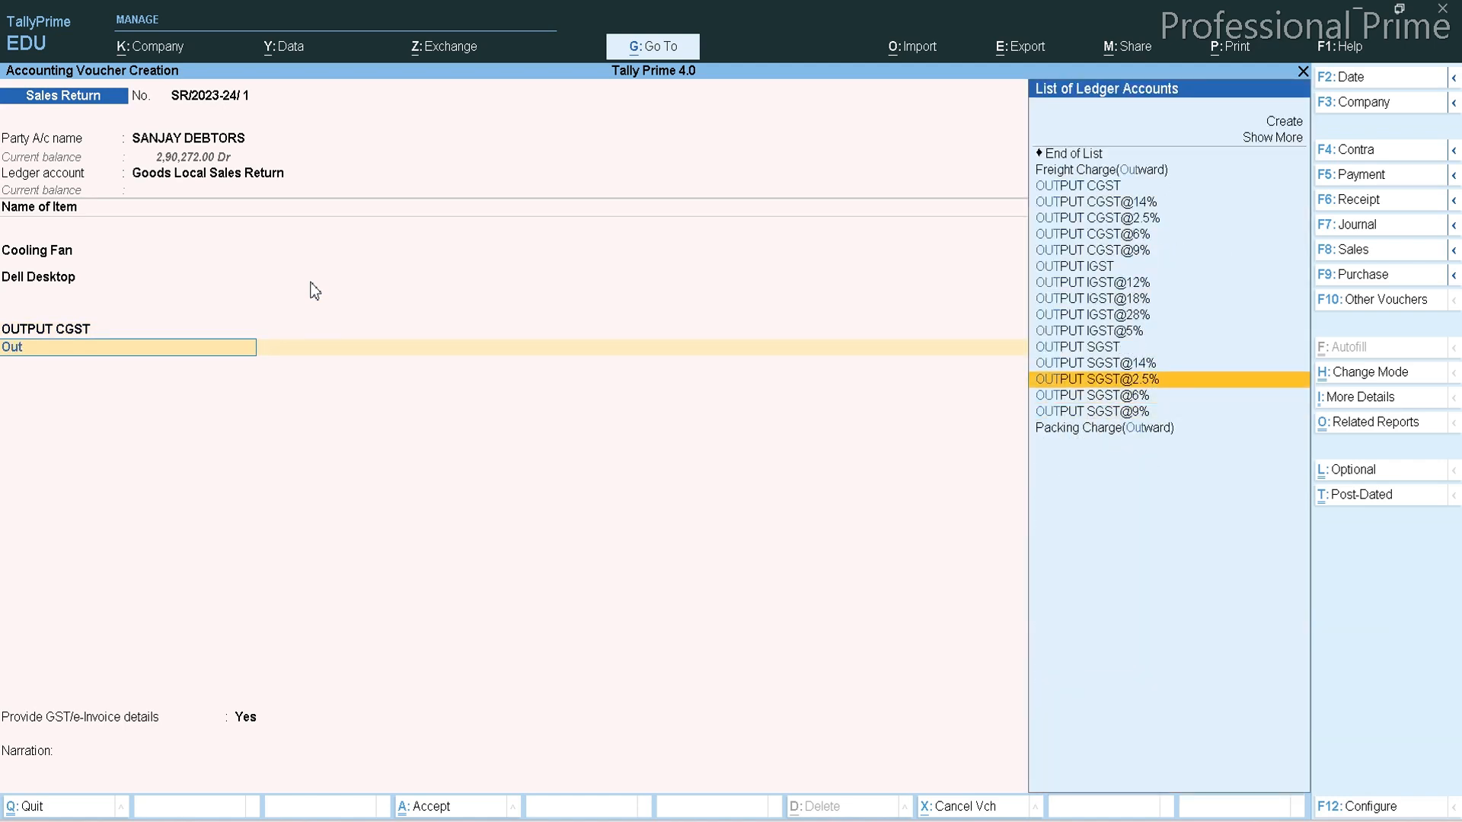
pyautogui.press('Return')
pyautogui.press('Return')
pyautogui.press('Return')
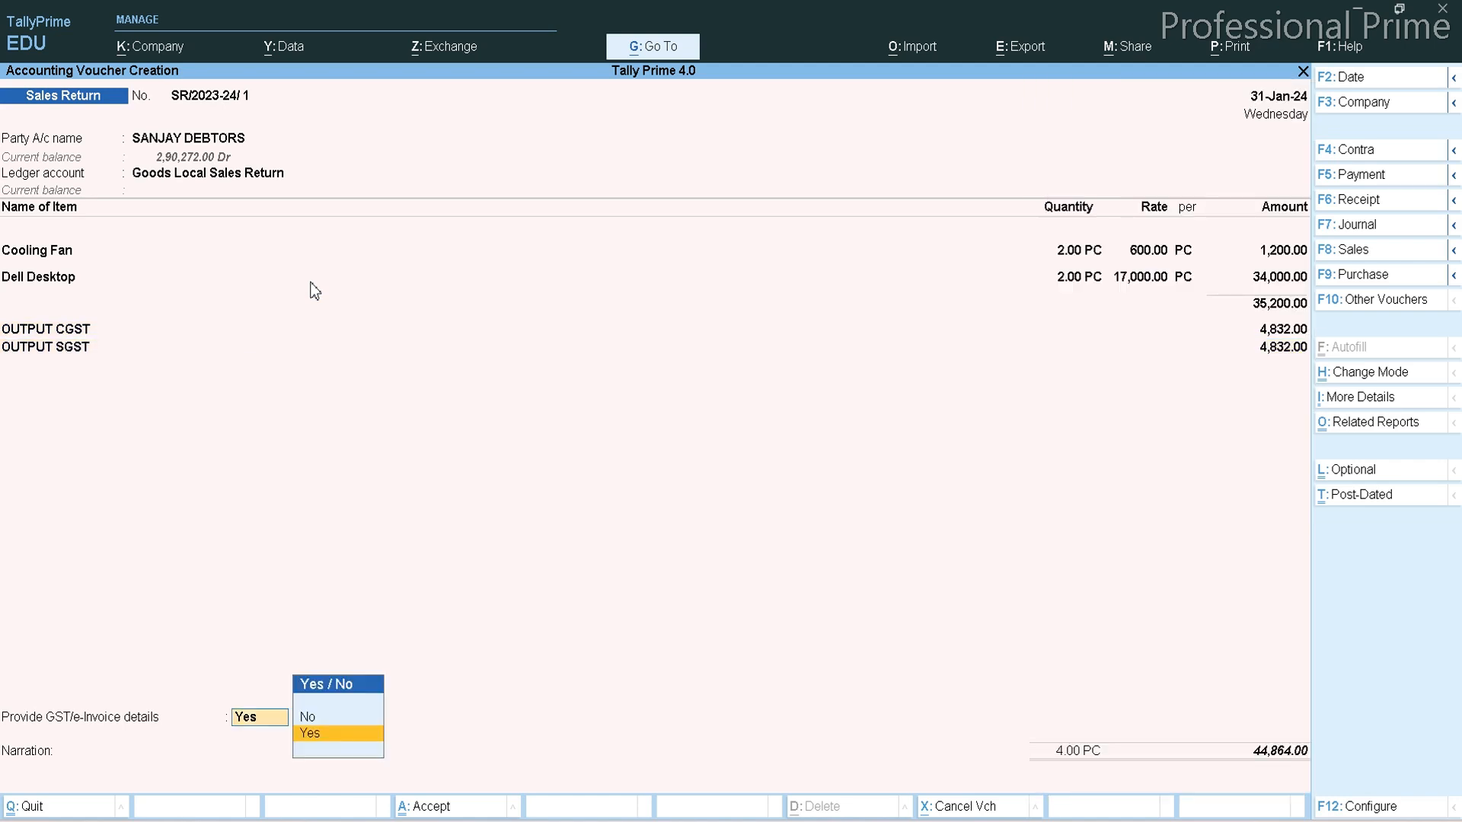
# Provide GST details with reason 01-Sales Return, buyer's debit note number 12345 and date 31-1, leaving the bill-to place blank
pyautogui.press('Return')
pyautogui.press('Down')
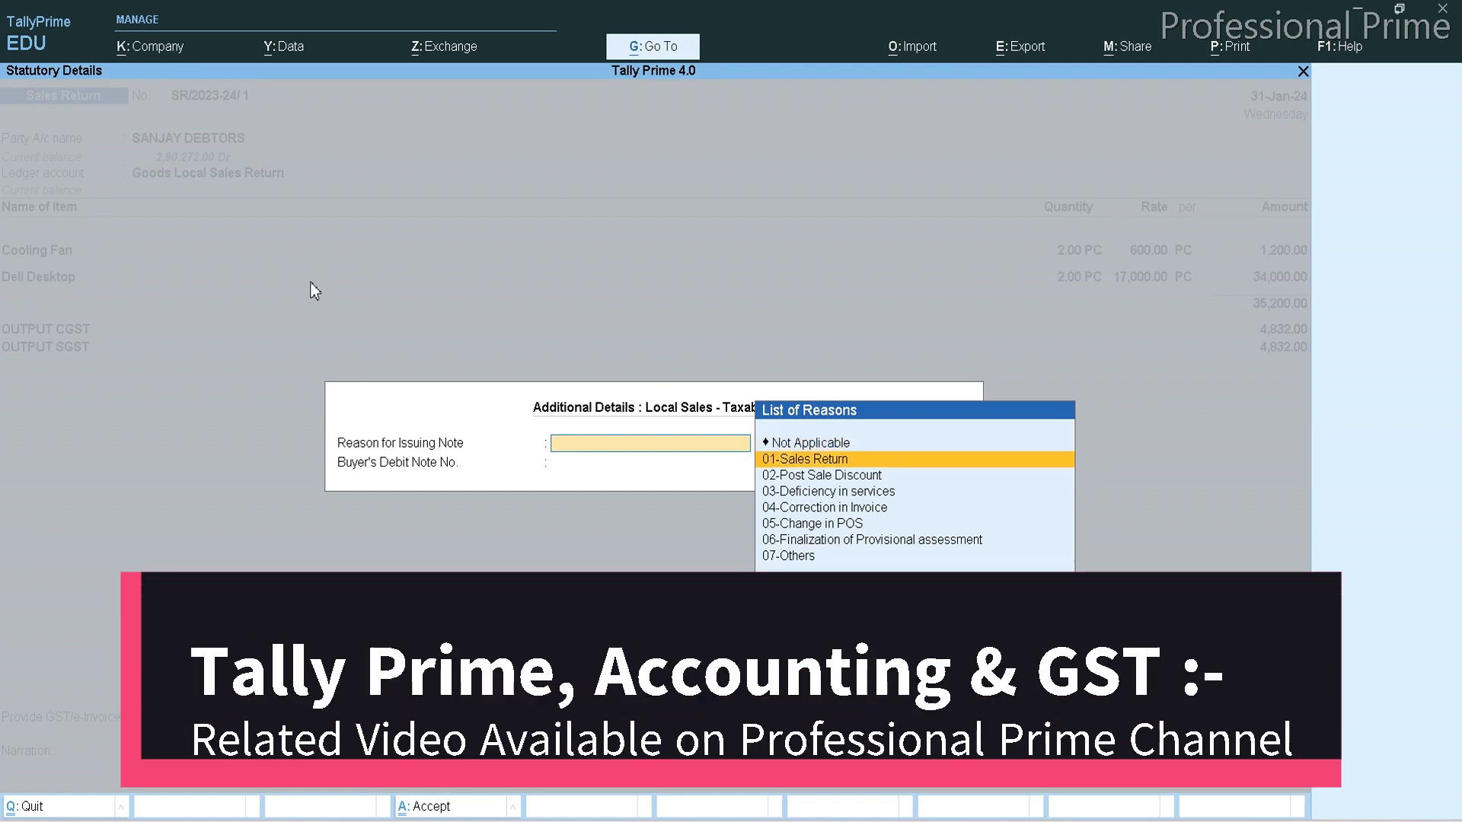
pyautogui.press('Return')
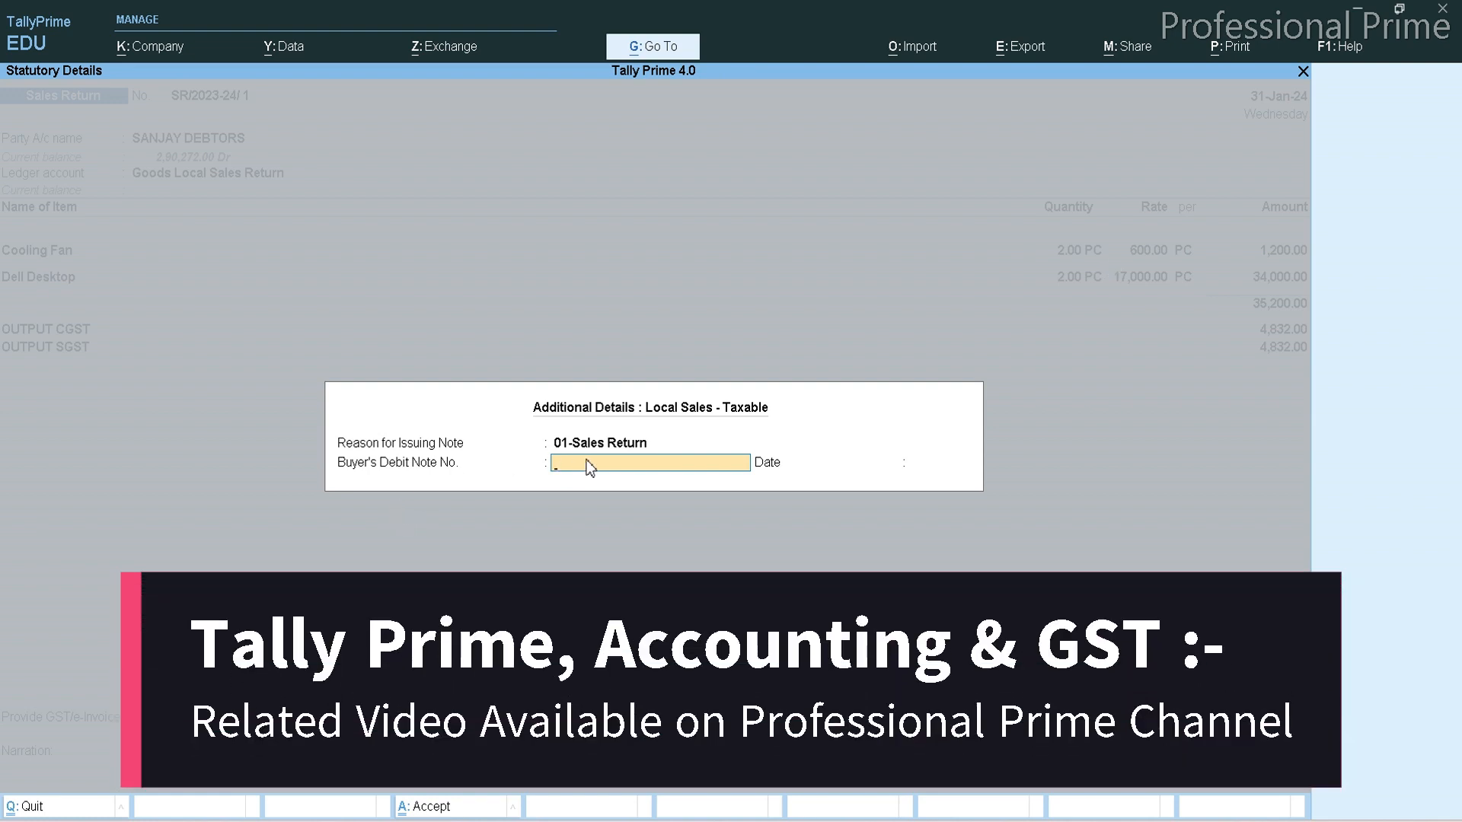
pyautogui.write('2345')
pyautogui.press('Return')
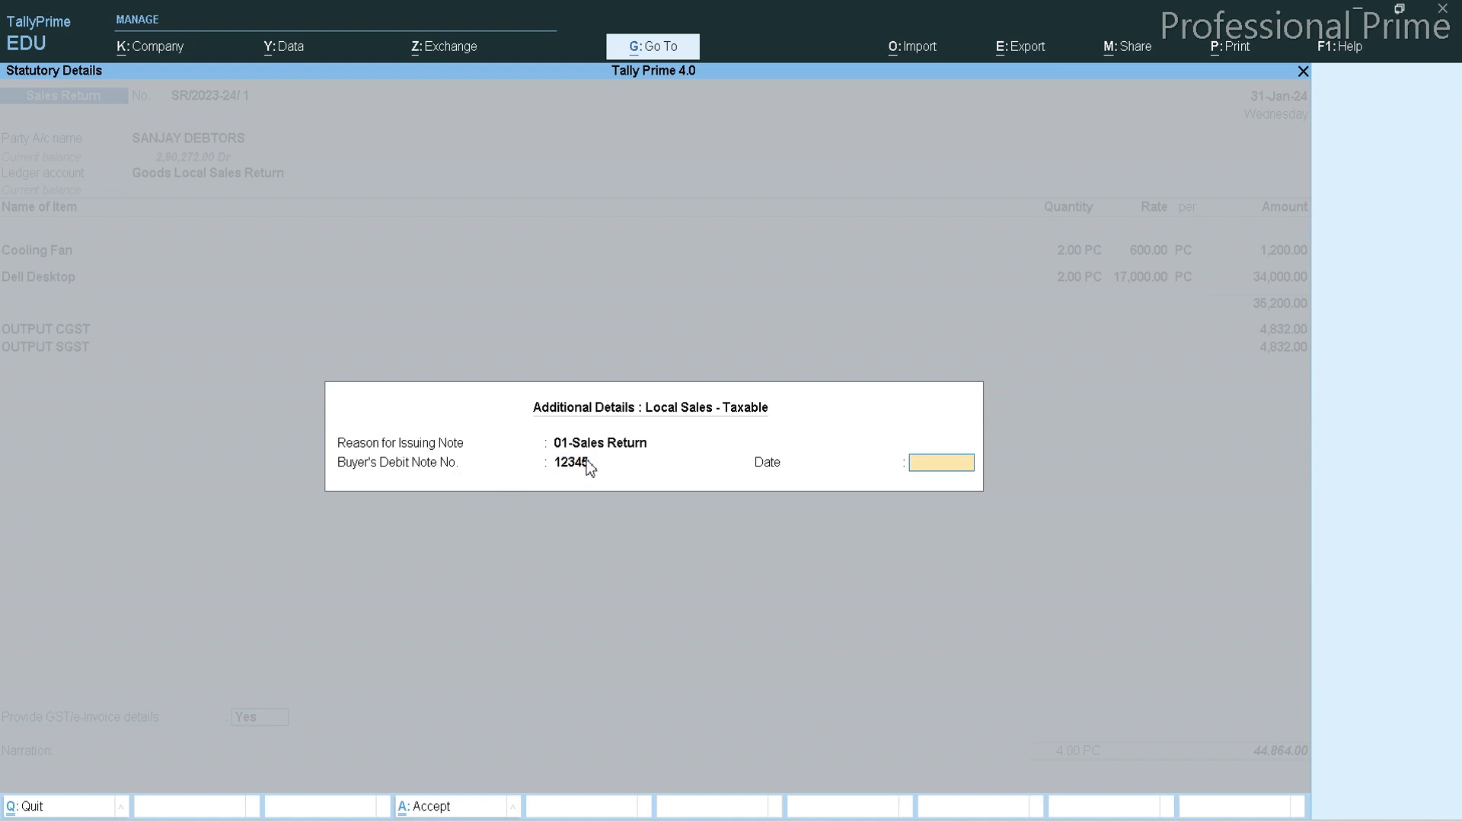
pyautogui.write('31-1')
pyautogui.press('Return')
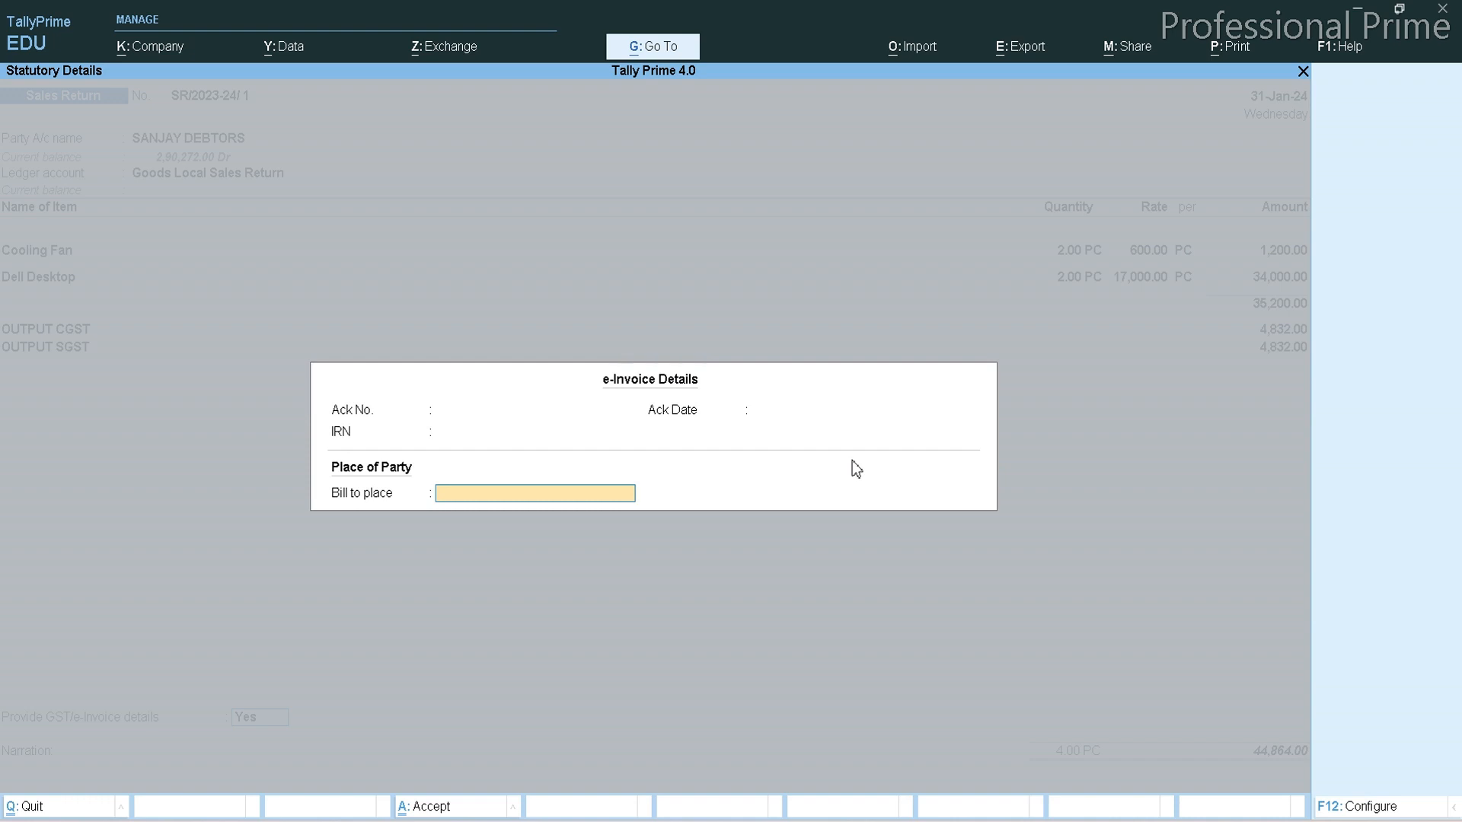
pyautogui.press('Return')
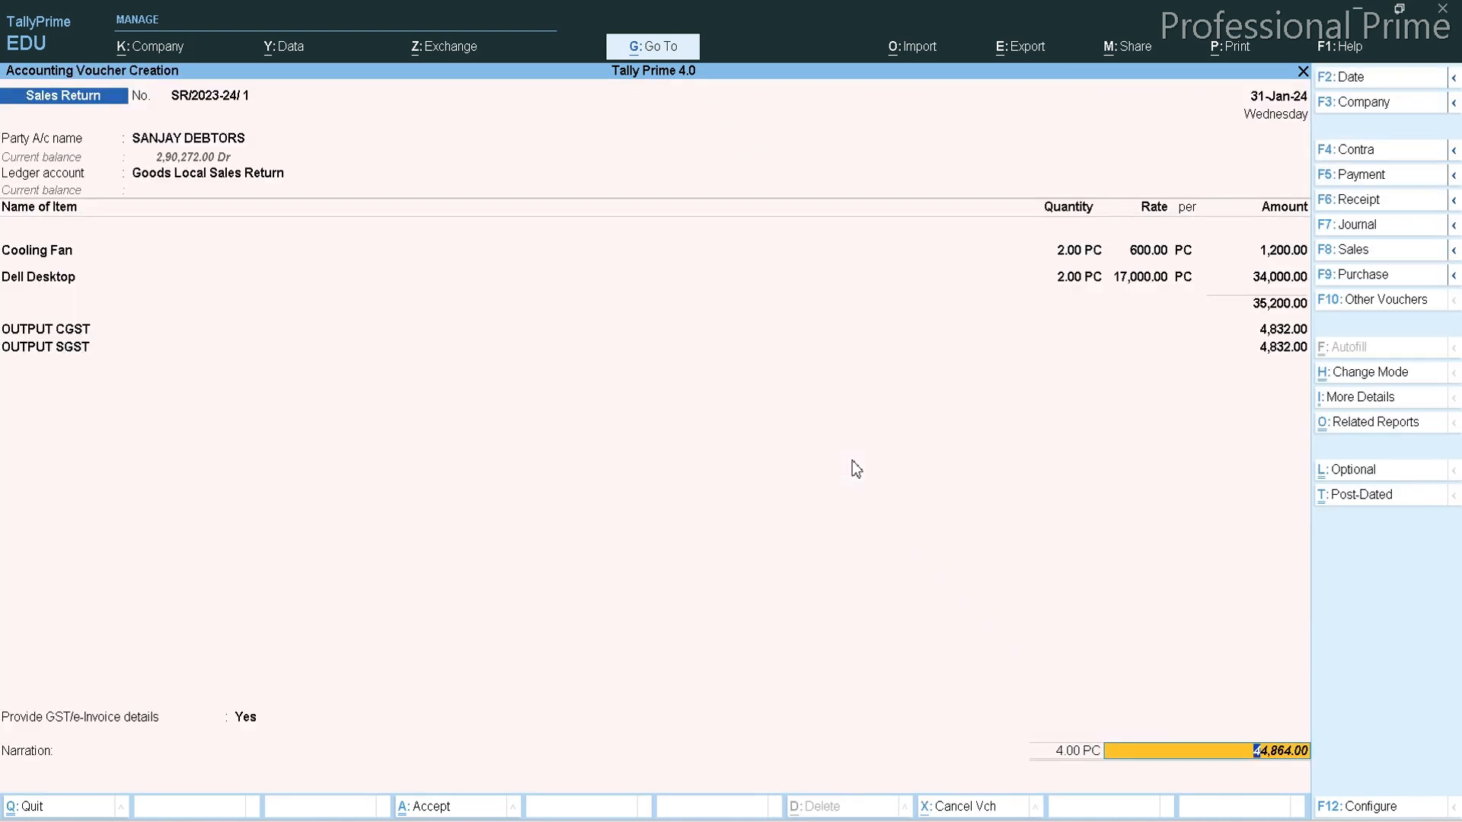
# Allocate the full return amount as Agst Ref to pending bill PP/2023-24/ 5 and save the voucher without generating an e-Invoice
pyautogui.press('Return')
pyautogui.press('Return')
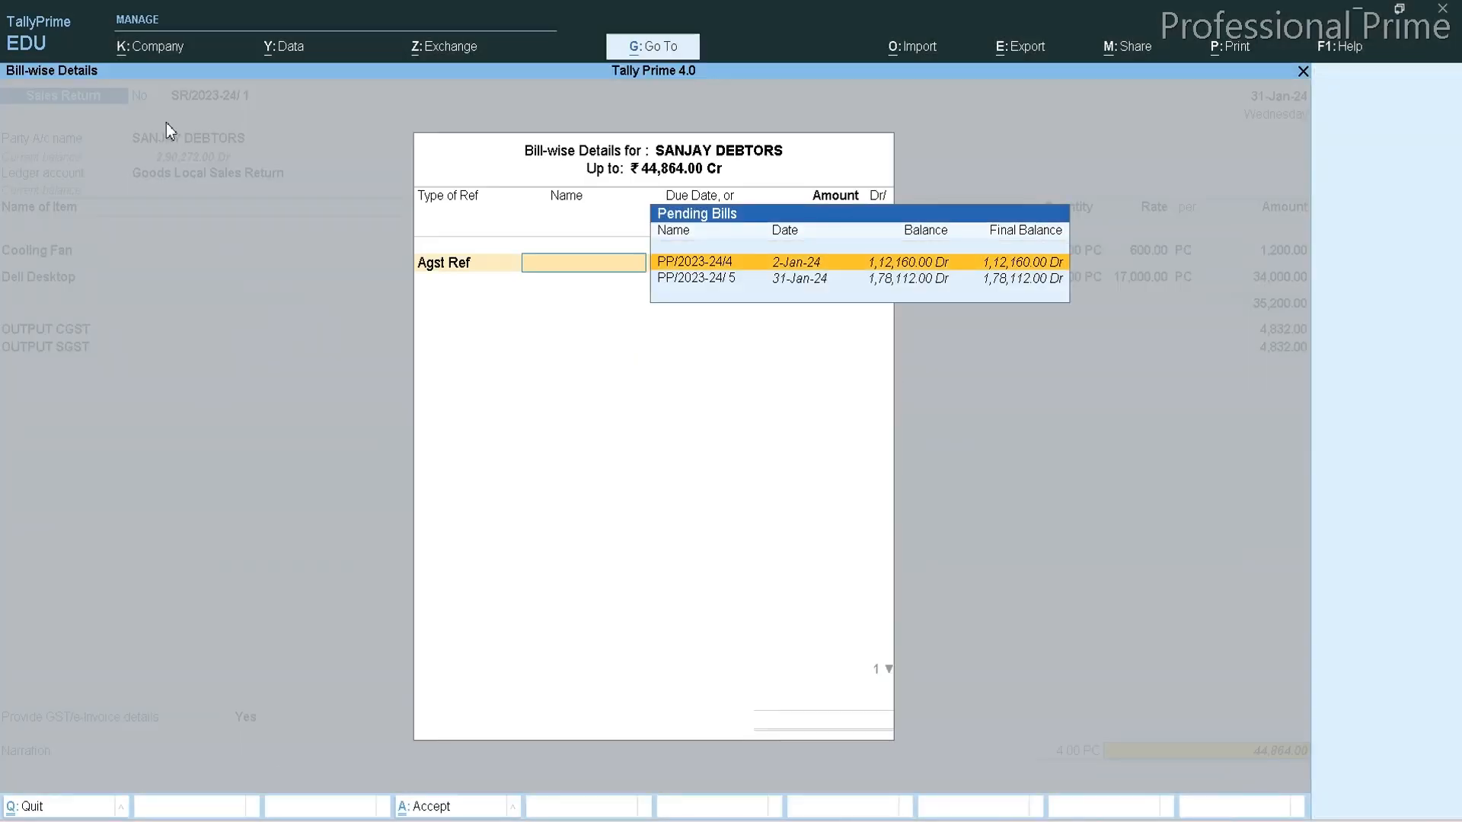
pyautogui.press('Down')
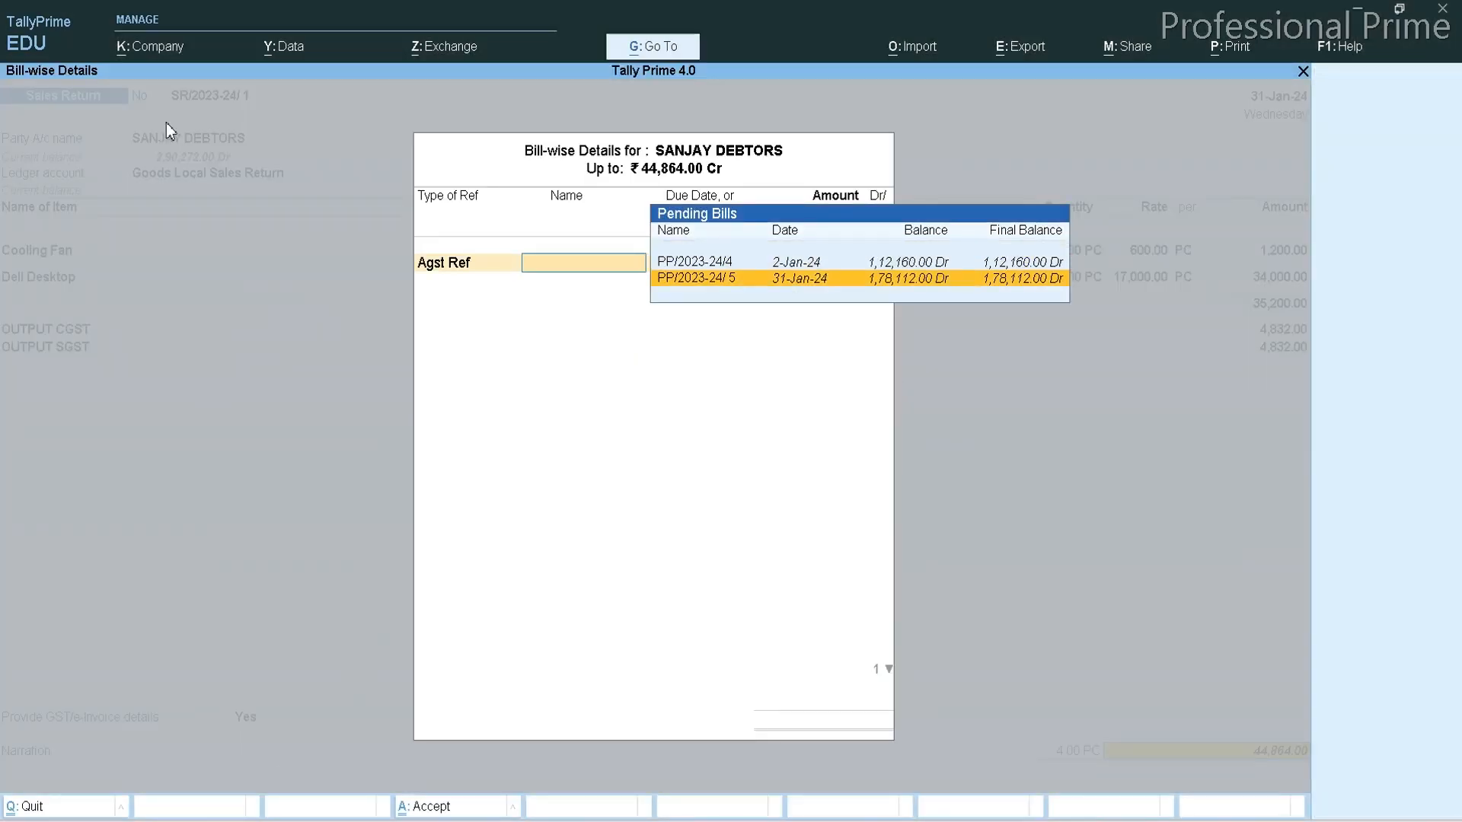
pyautogui.press('Return')
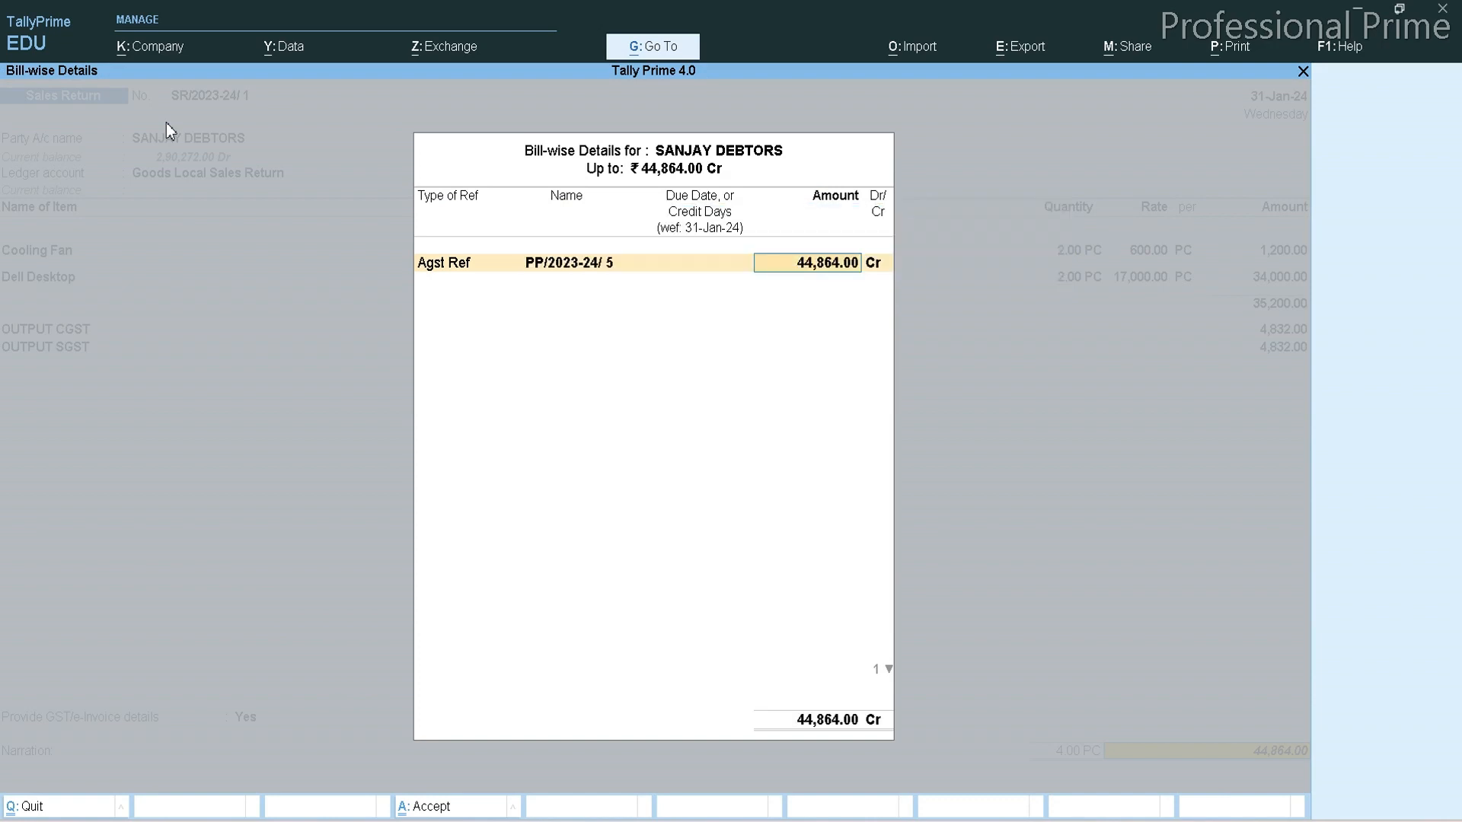
pyautogui.press('Return')
pyautogui.press('Return')
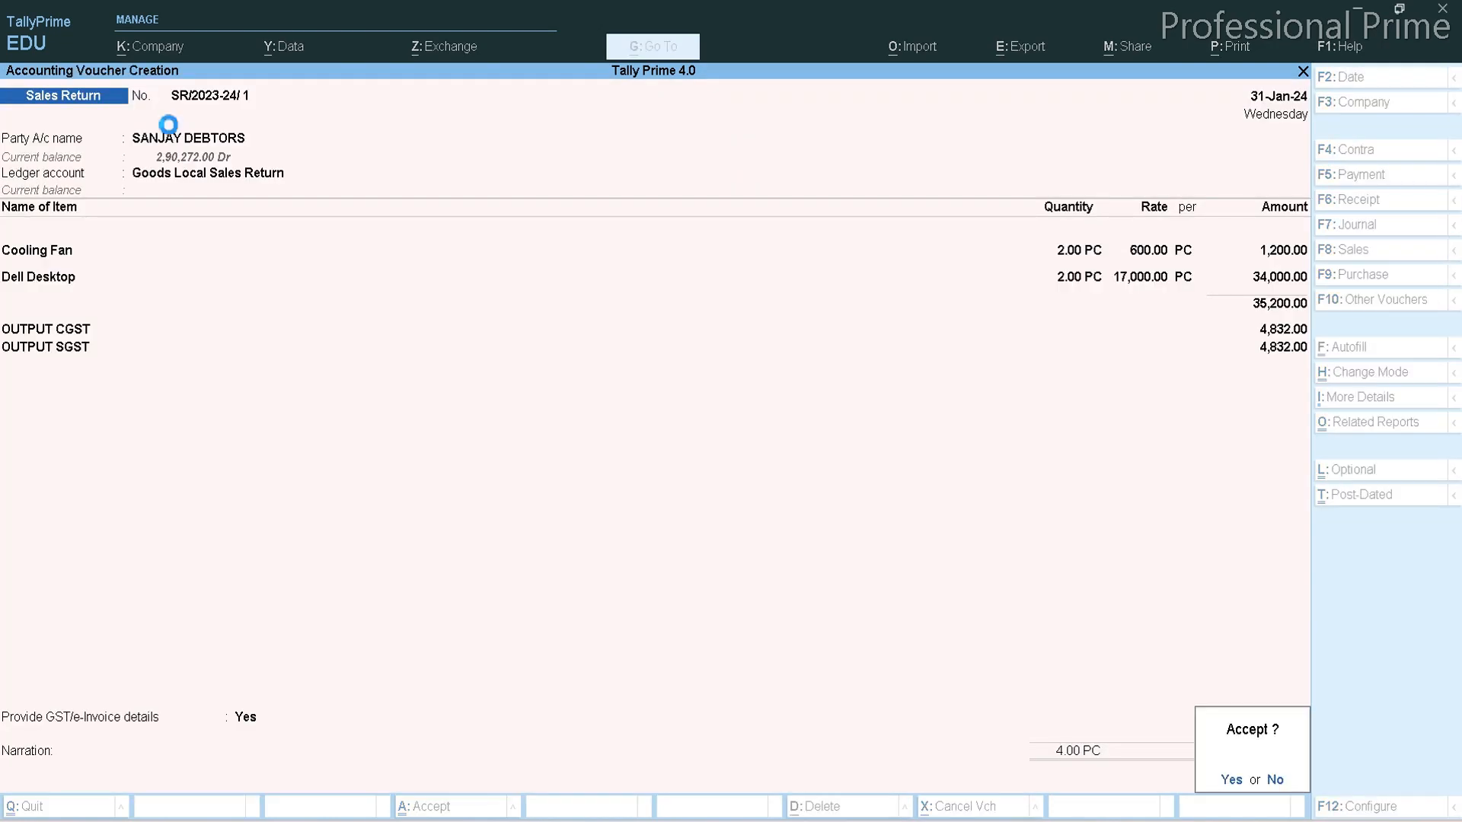
pyautogui.press('Return')
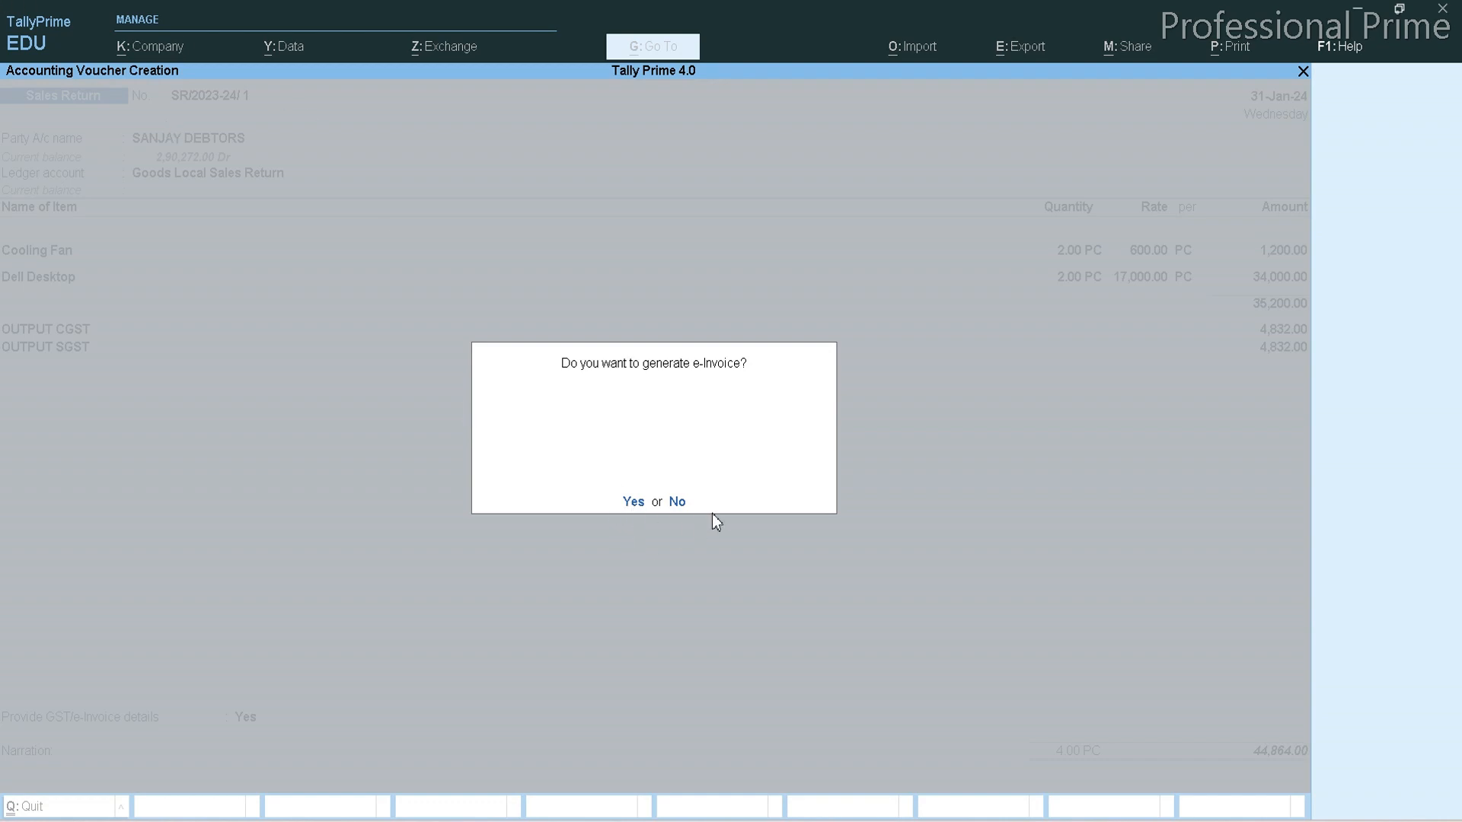
pyautogui.press('n')
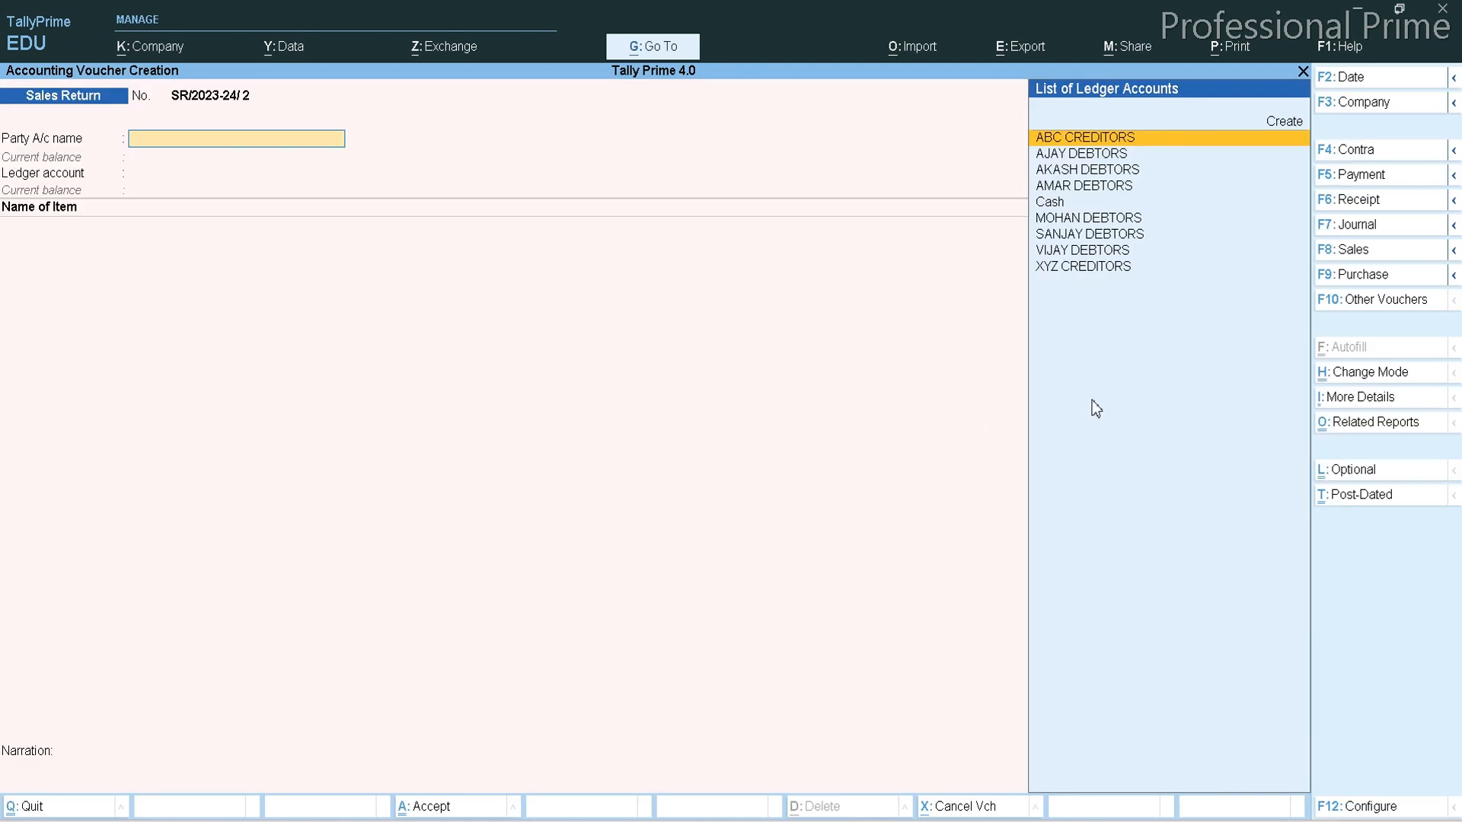
# Leave voucher creation, open the debtor's ledger vouchers report and examine the Sales Return entry against the tax invoices
pyautogui.press('Escape')
pyautogui.press('y')
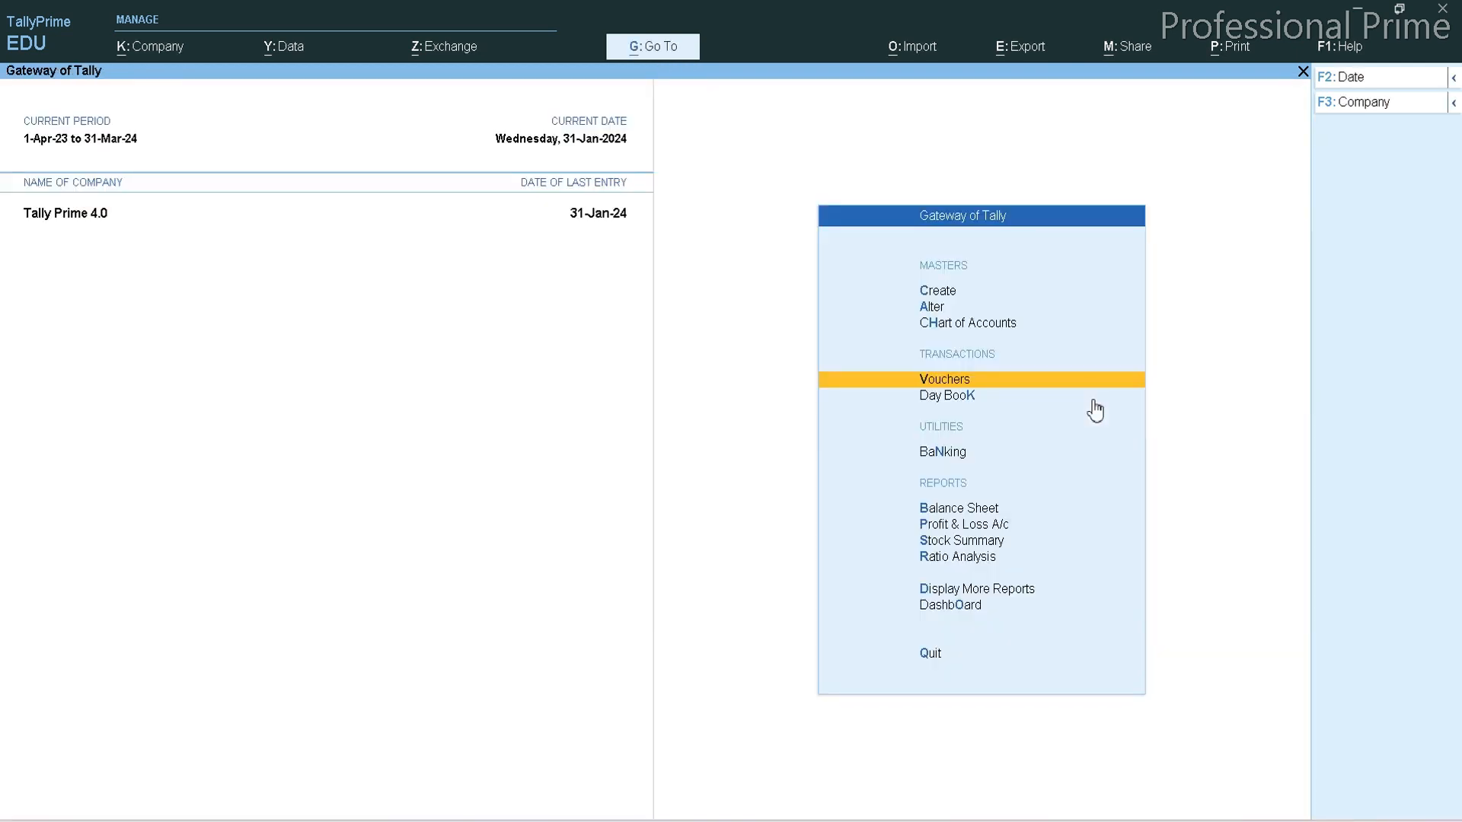
pyautogui.write('dal')
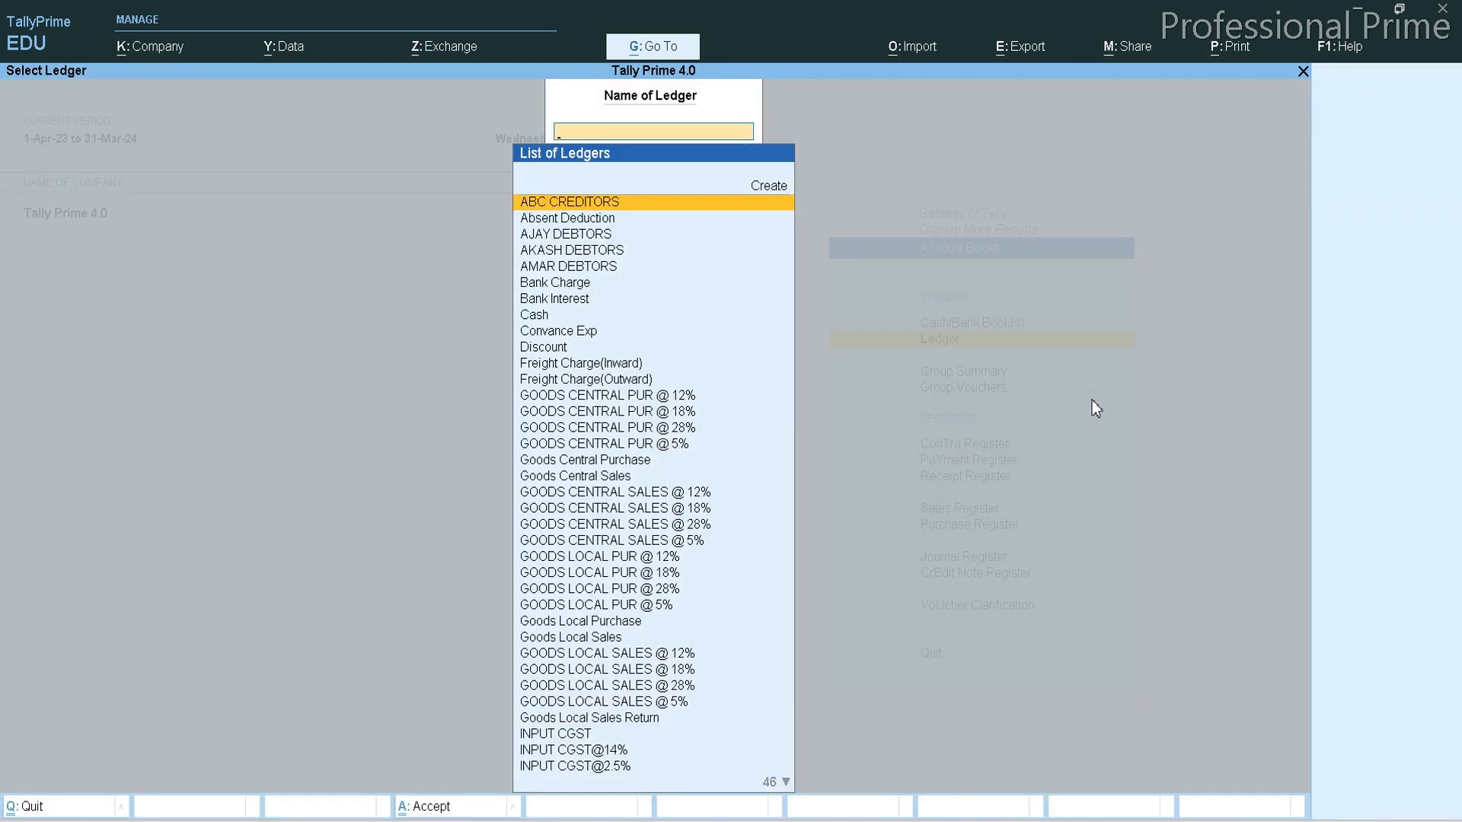
pyautogui.write('san')
pyautogui.press('Return')
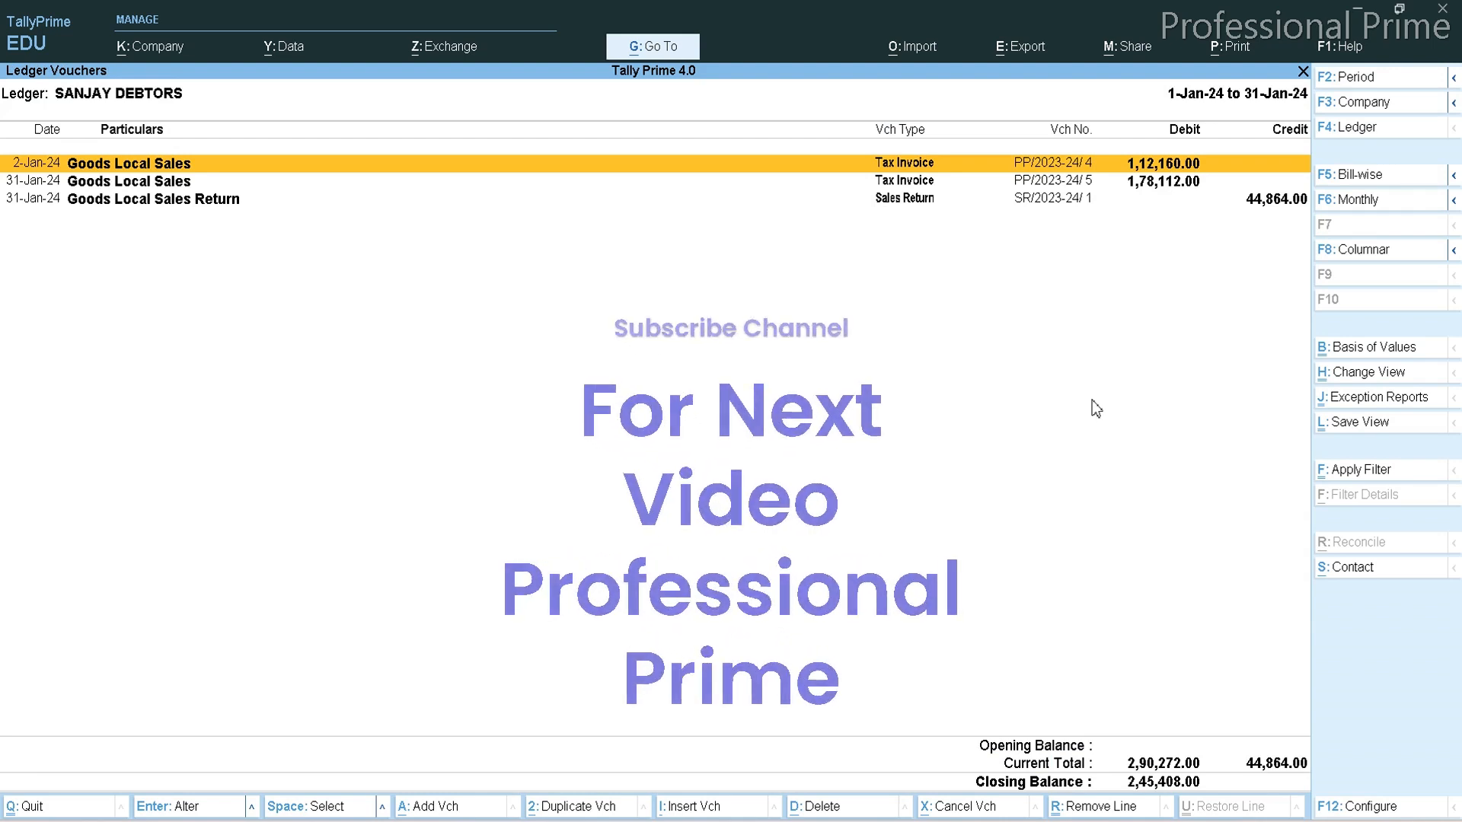
pyautogui.press('Down')
pyautogui.press('Down')
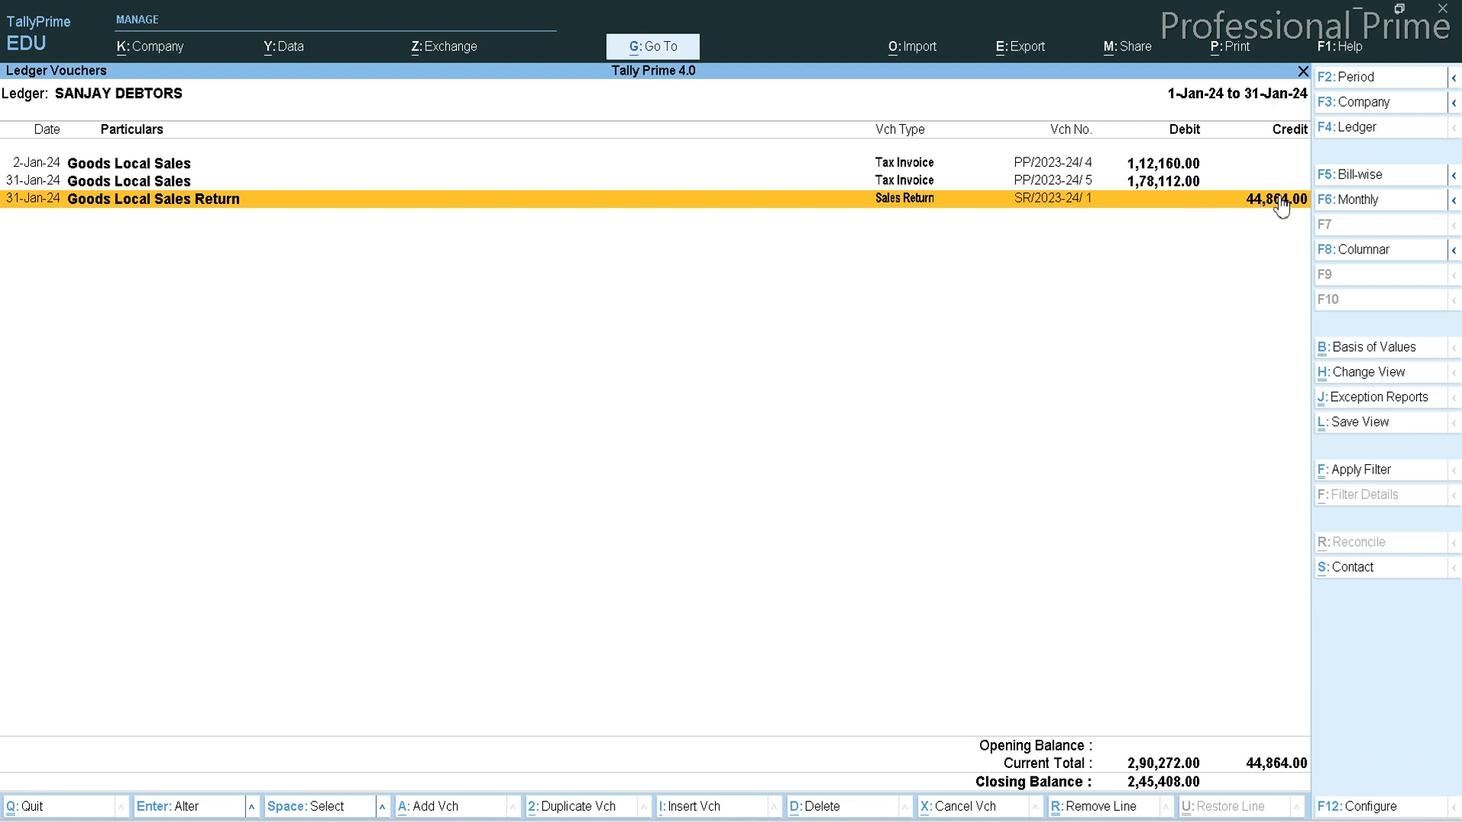
pyautogui.press('Up')
pyautogui.press('Down')
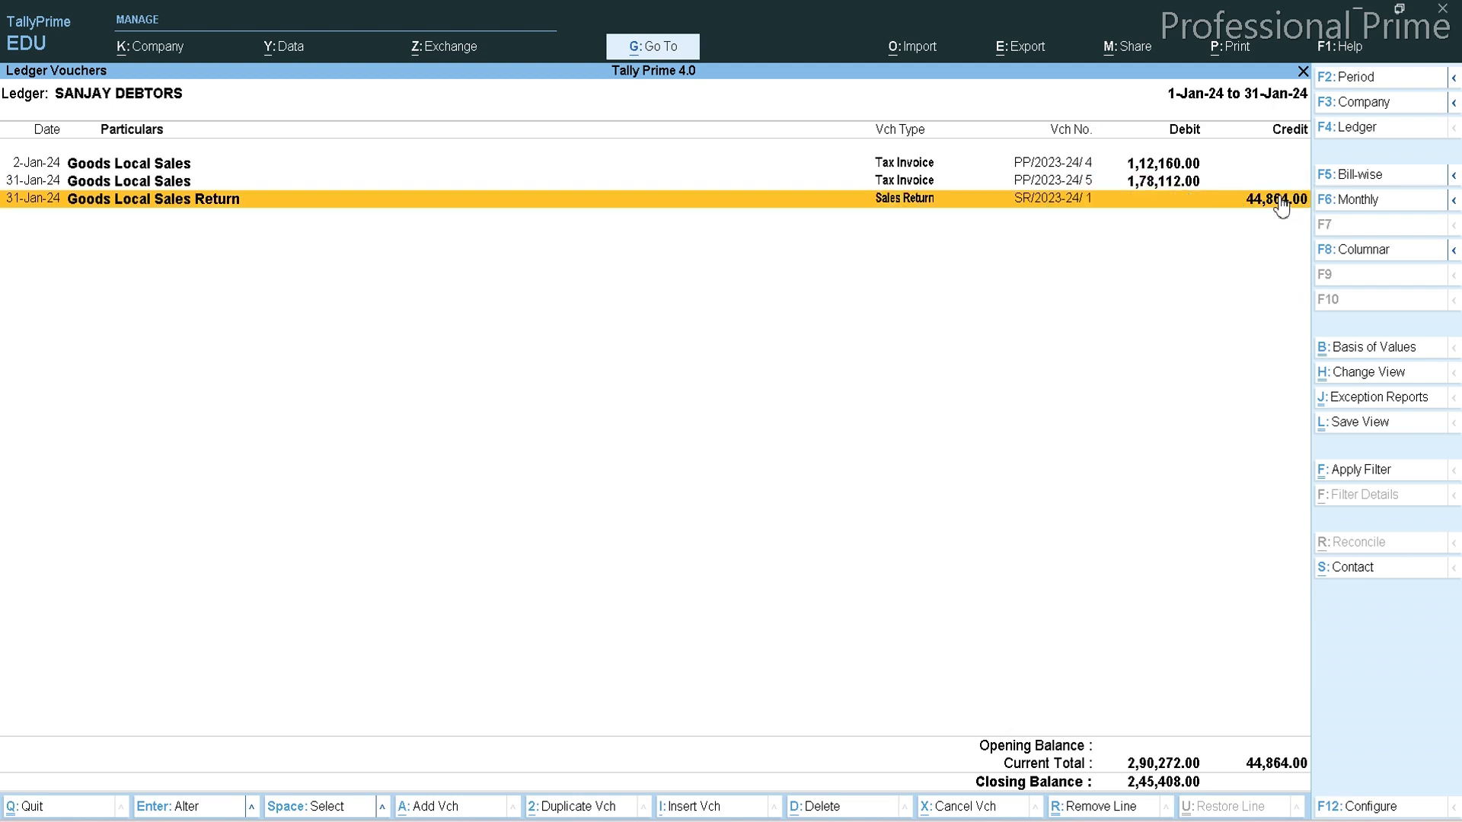